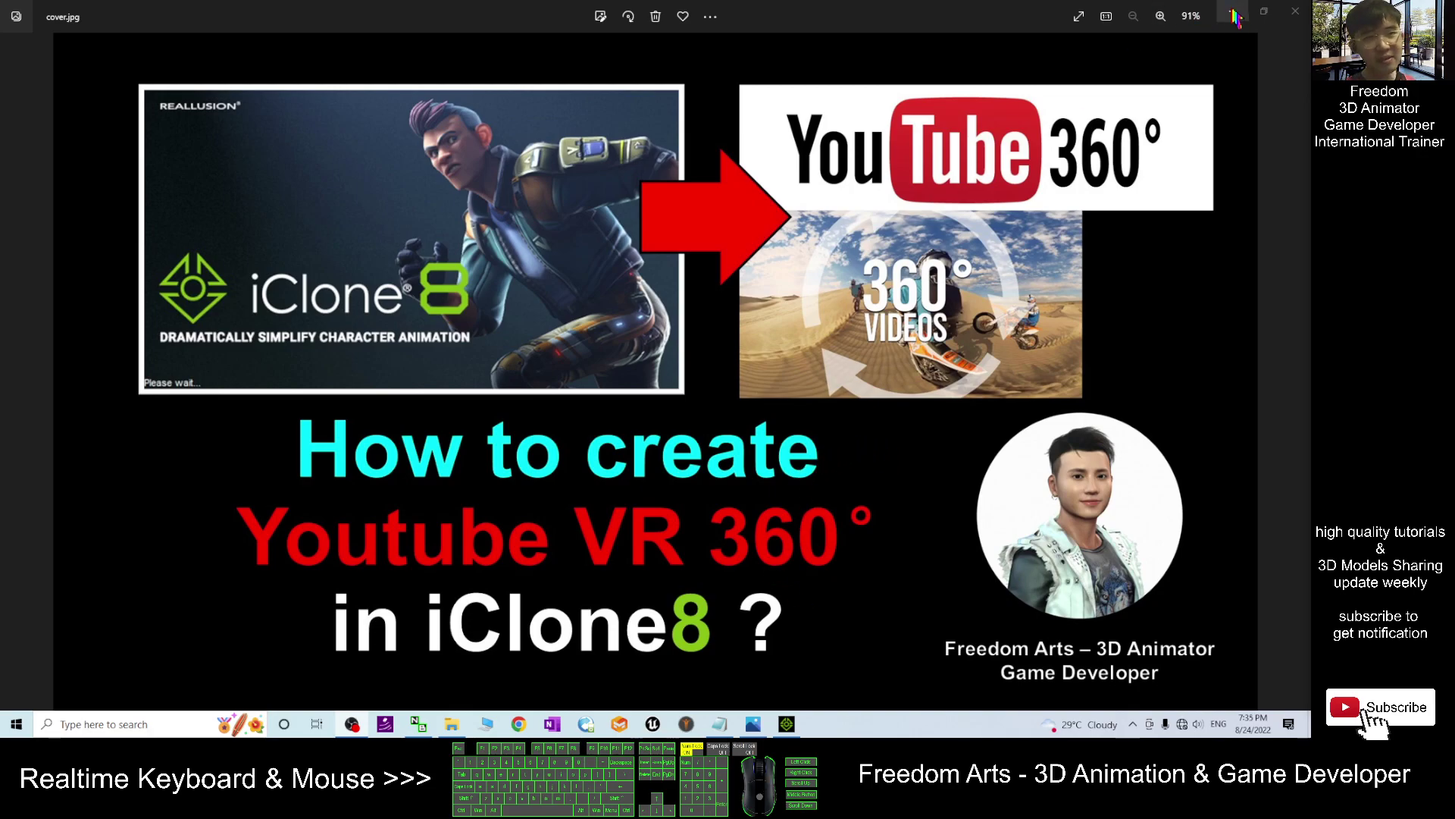
Minimize the tutorial notes and apply the Standard workspace layout.
left_click(889, 87)
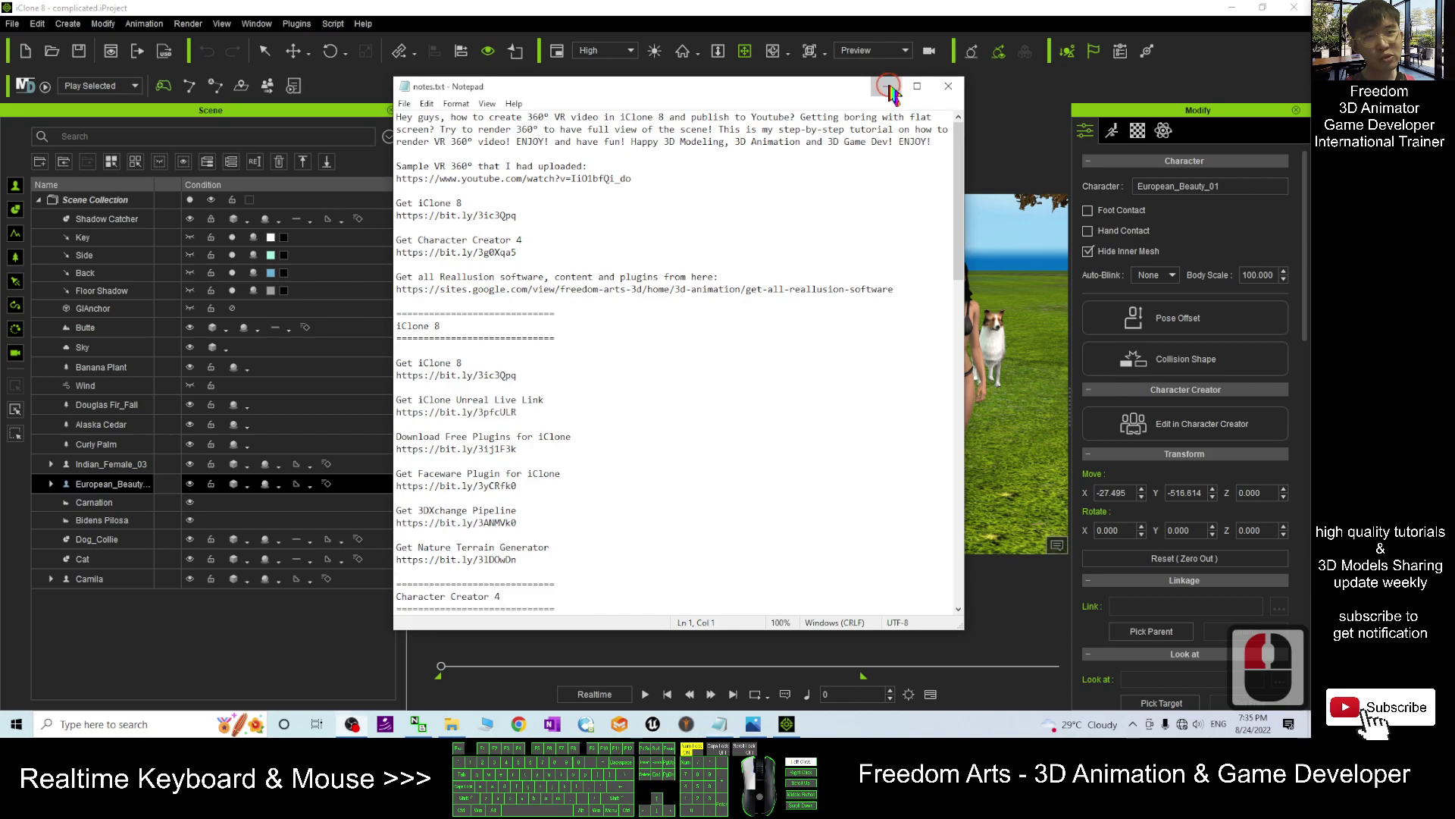
left_click(256, 23)
mouse_move(333, 44)
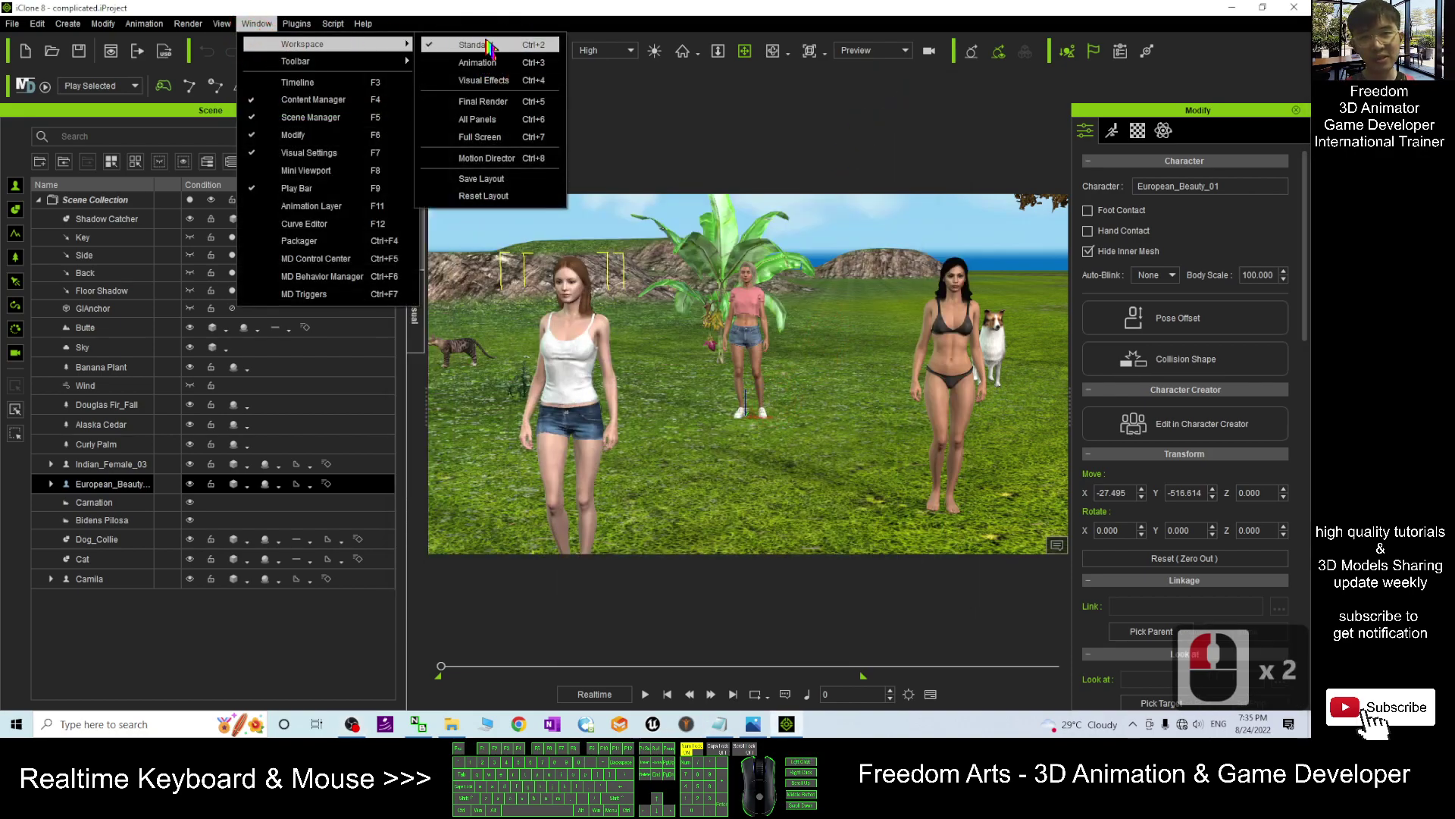
left_click(517, 62)
scroll(780, 397, "down", 5)
key("x")
left_click_drag(780, 398, 857, 459)
key("c")
key("x")
left_click_drag(674, 420, 503, 164)
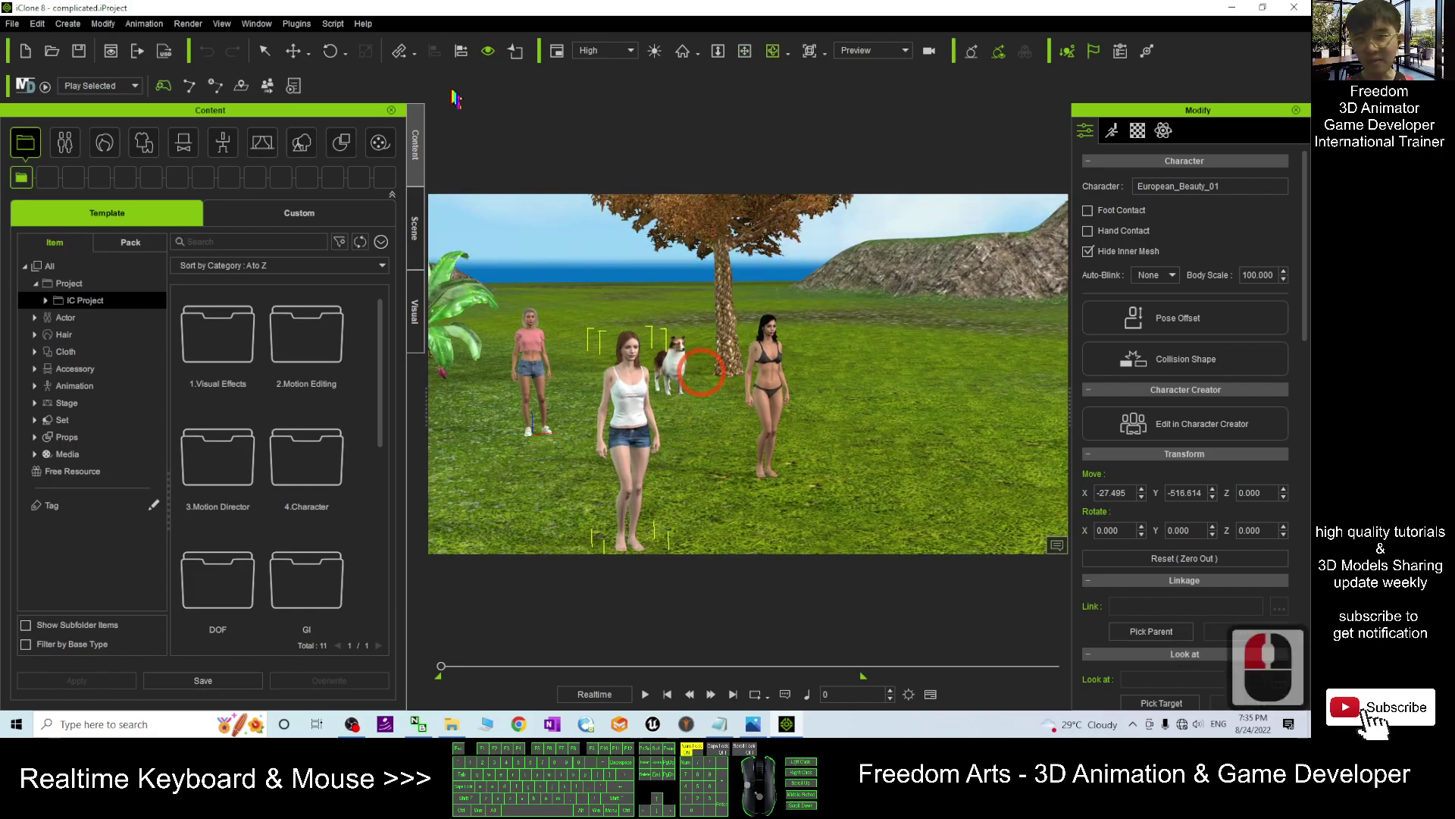
left_click(257, 23)
left_click(280, 44)
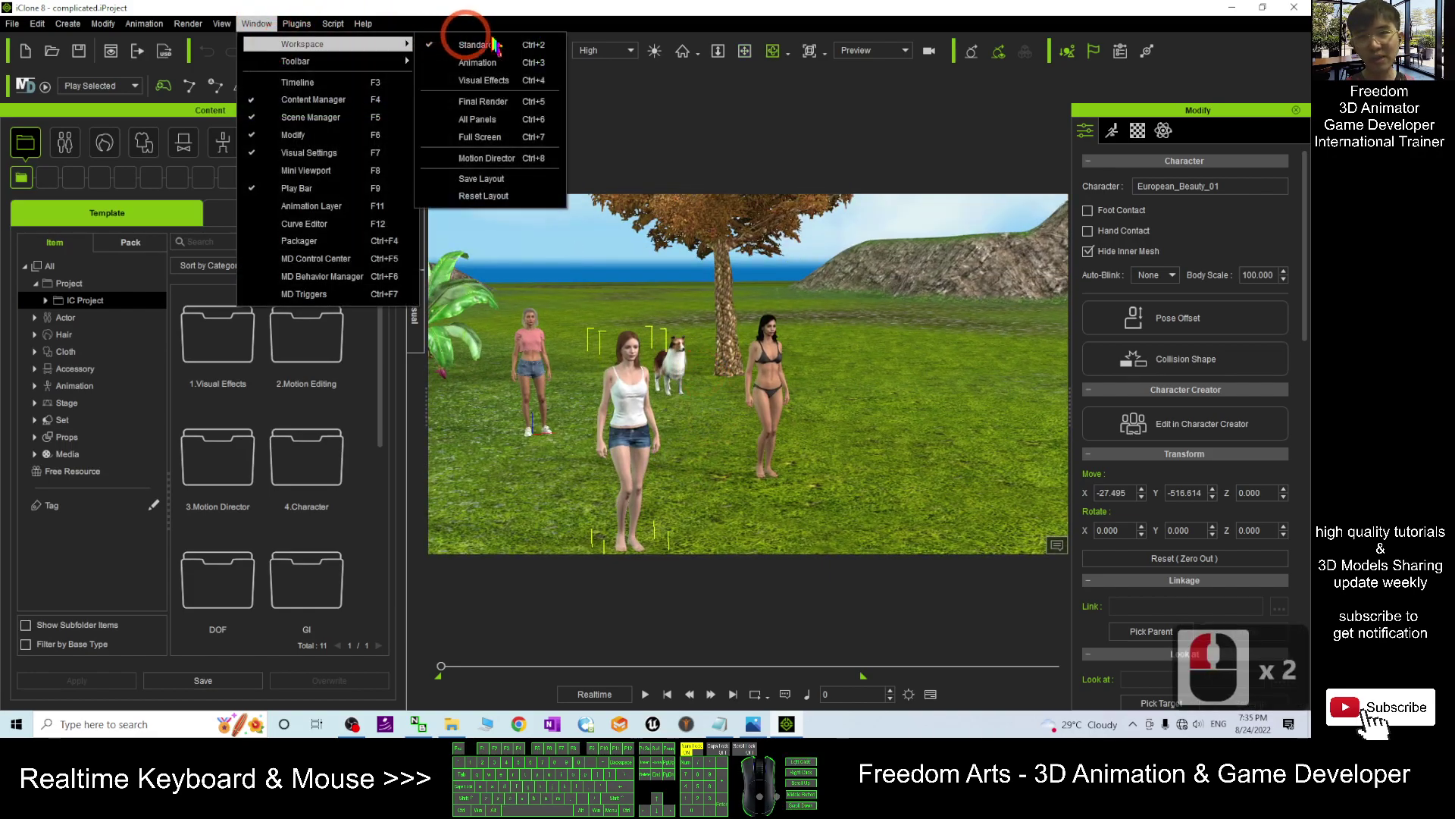
left_click(463, 42)
Preview the scene's animation, then go to its last frame and return to the first frame.
key("x")
left_click_drag(758, 440, 724, 415)
key("c")
double_click(645, 694)
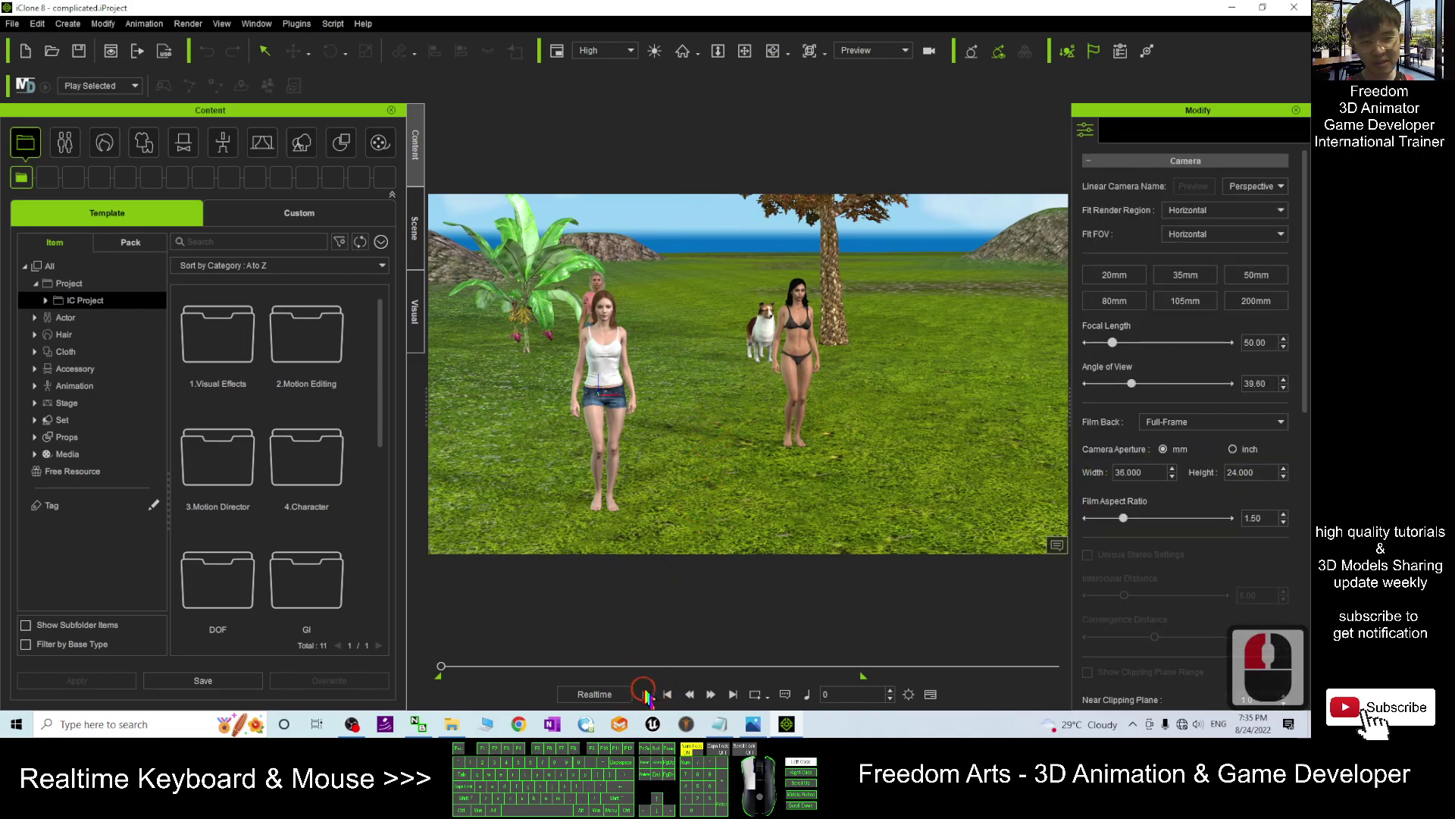
key("c")
left_click_drag(909, 409, 868, 306)
key("x")
key("c")
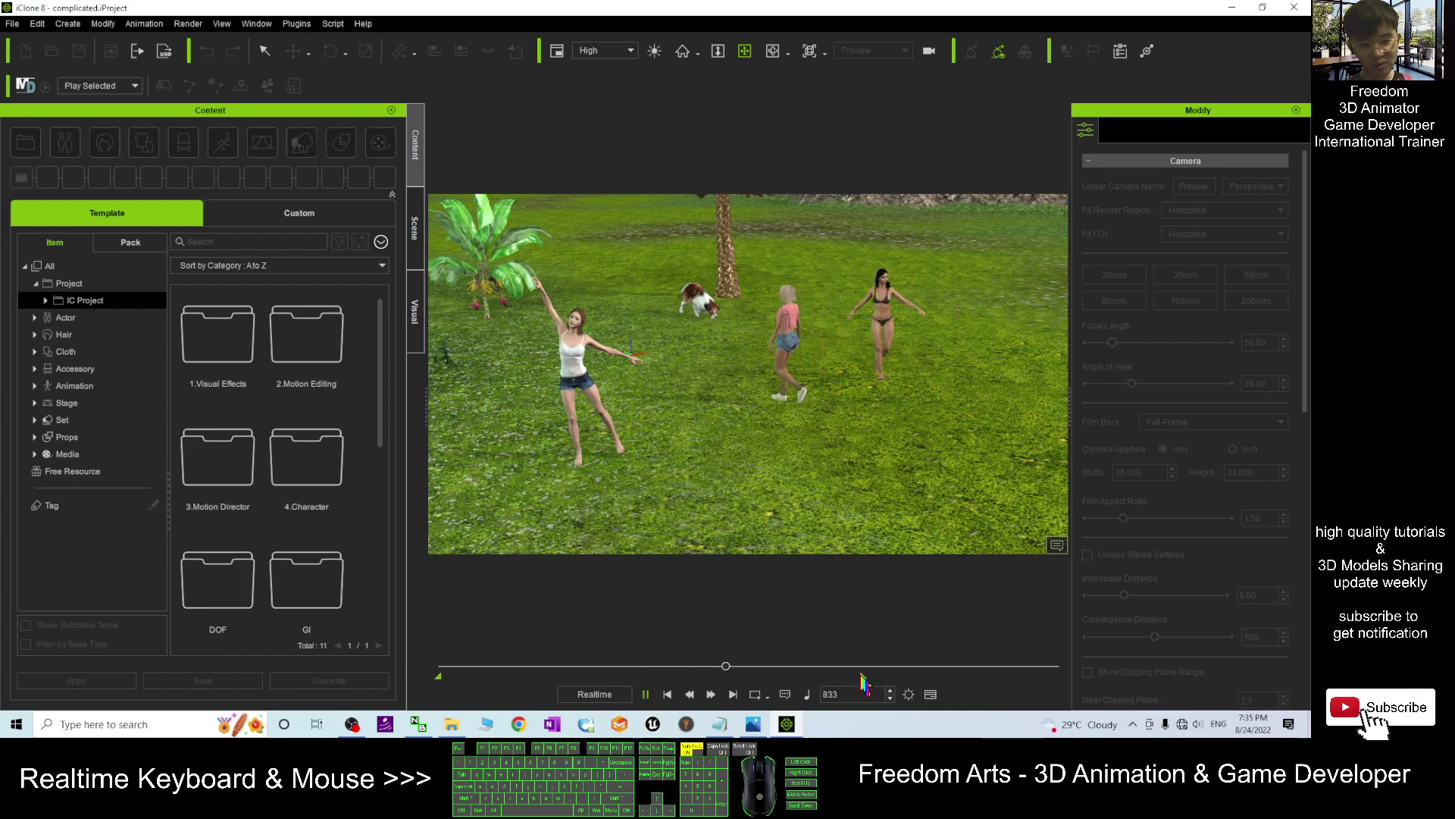
left_click(645, 695)
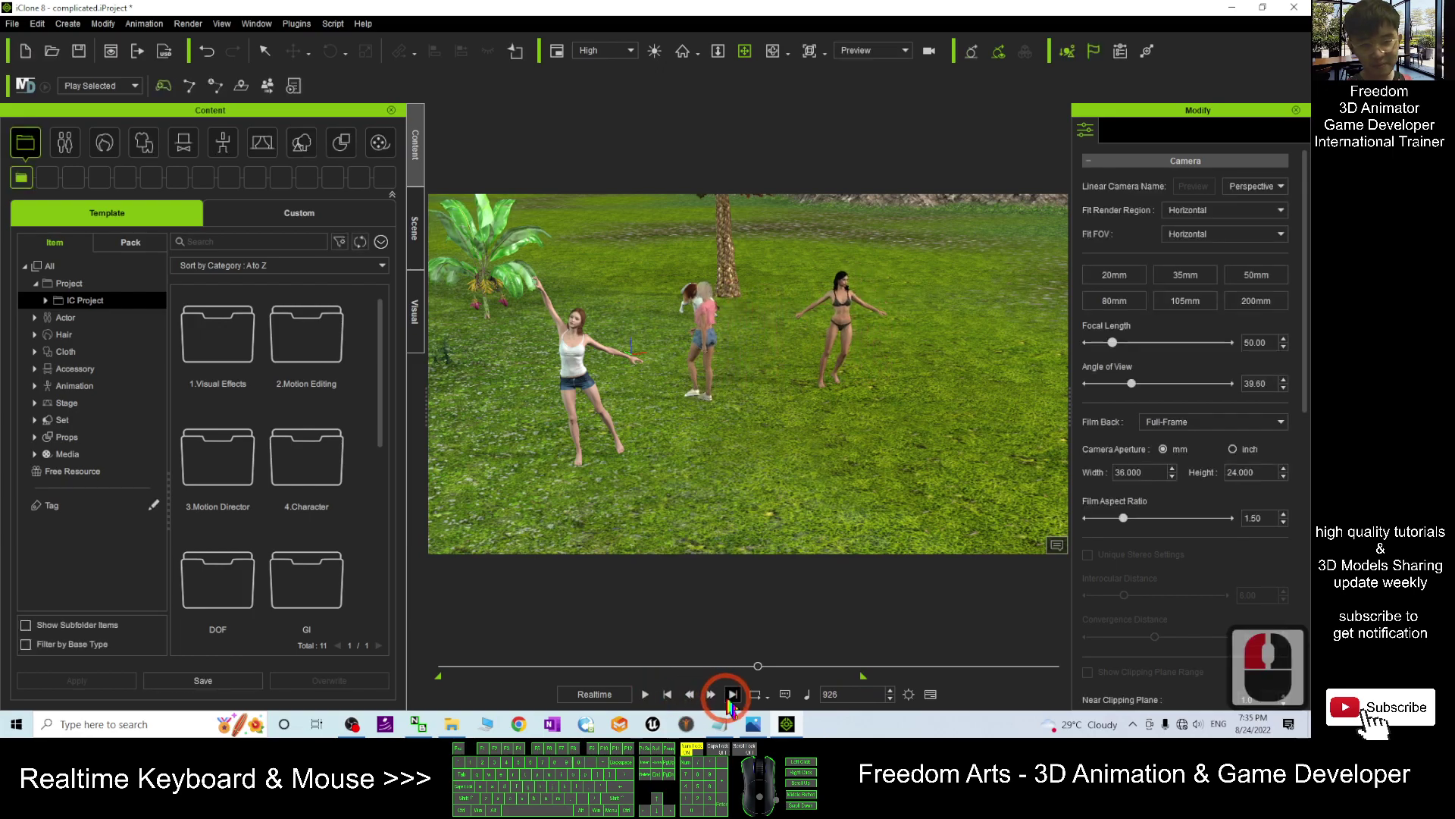
left_click(733, 694)
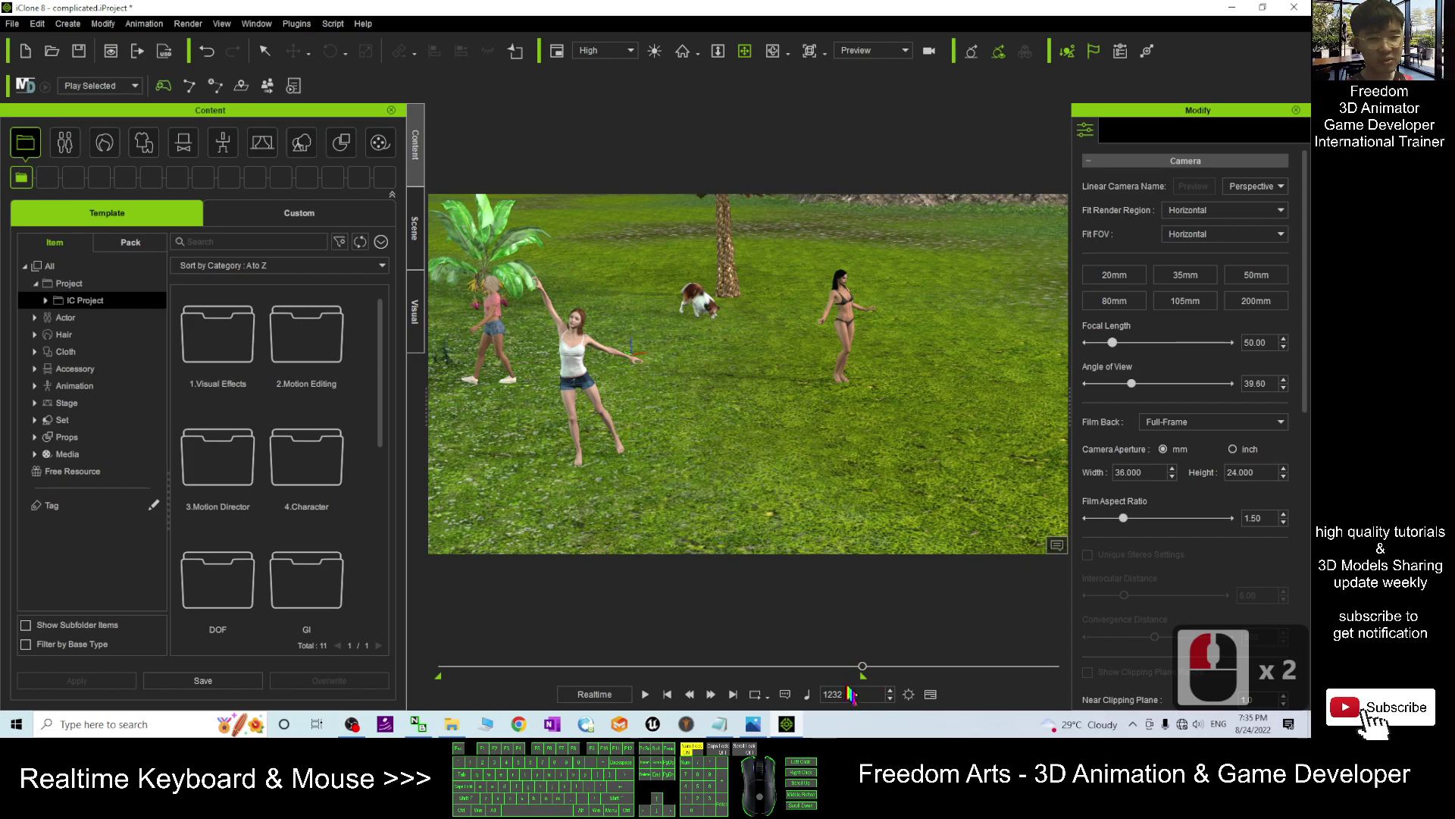
left_click(667, 694)
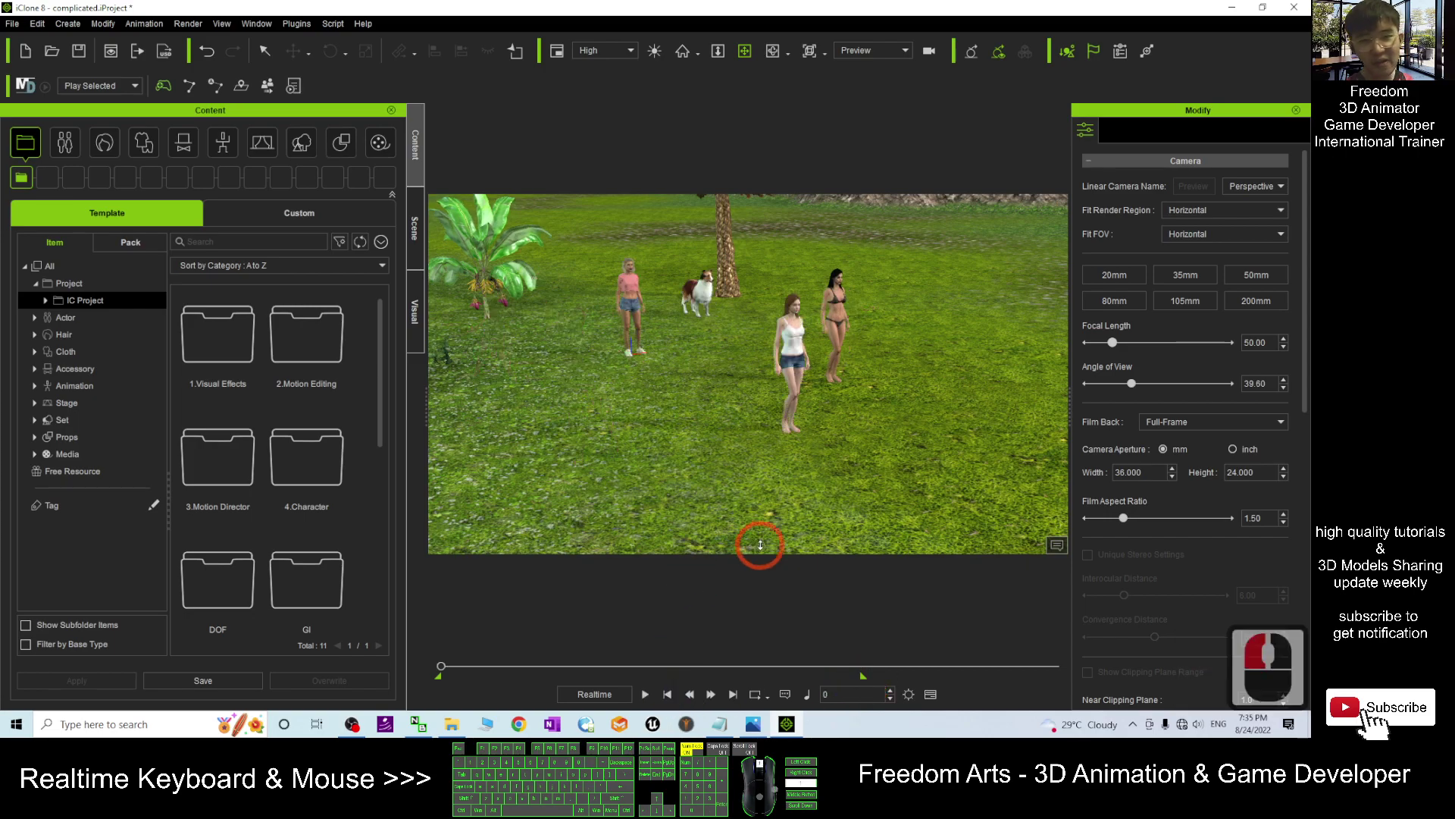
Examine the ground around the woman in the pink top from a raised, closer viewpoint.
scroll(760, 543, "up", 5)
key("x")
left_click_drag(887, 383, 828, 433)
middle_click_drag(828, 433, 842, 424)
scroll(861, 417, "down", 3)
left_click_drag(842, 425, 712, 376)
key("x")
key("c")
key("x")
scroll(711, 376, "up", 20)
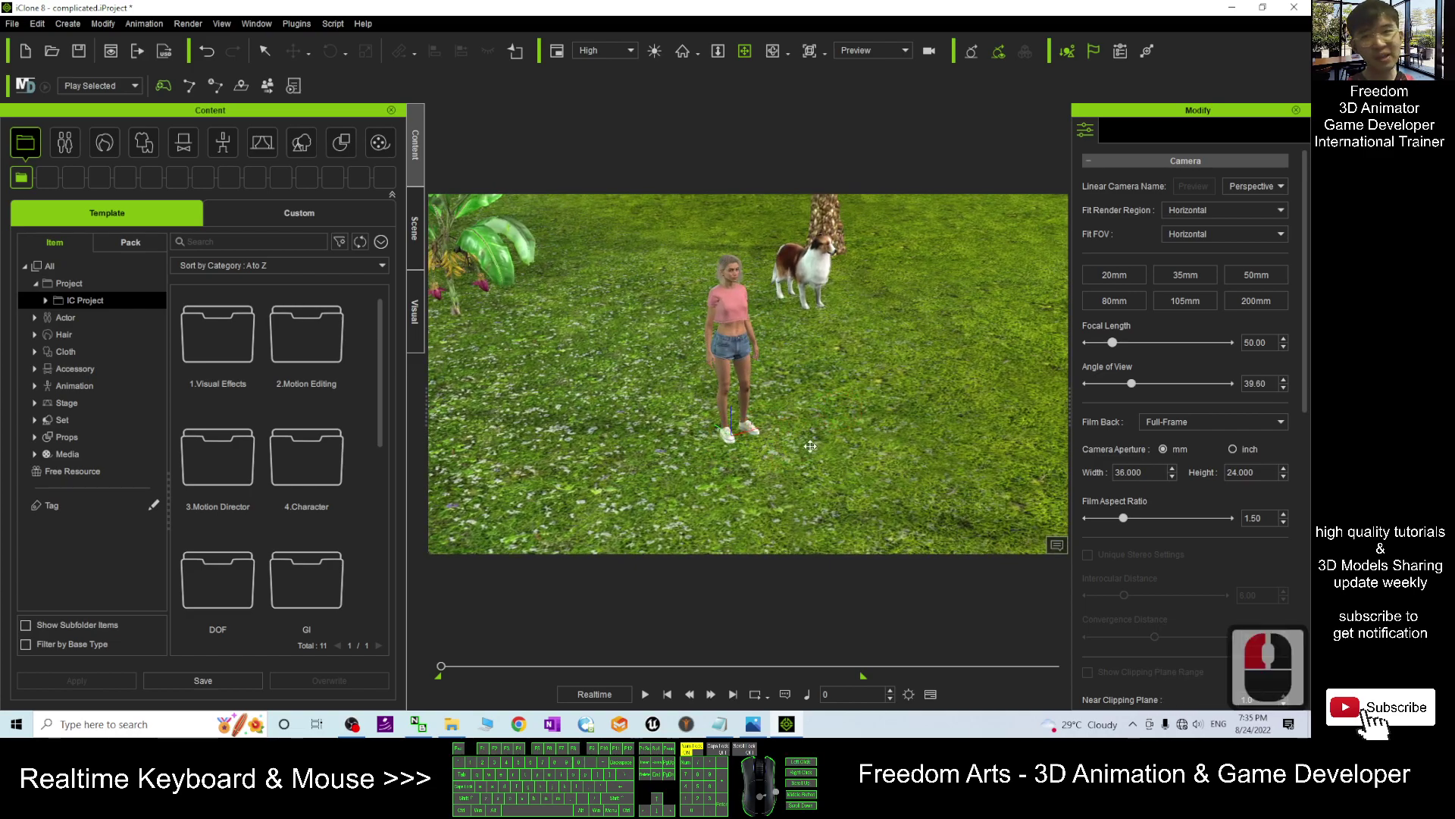
Add the Box_001 prop from the 3D Blocks library at the feet of the woman in the pink top.
left_click(341, 142)
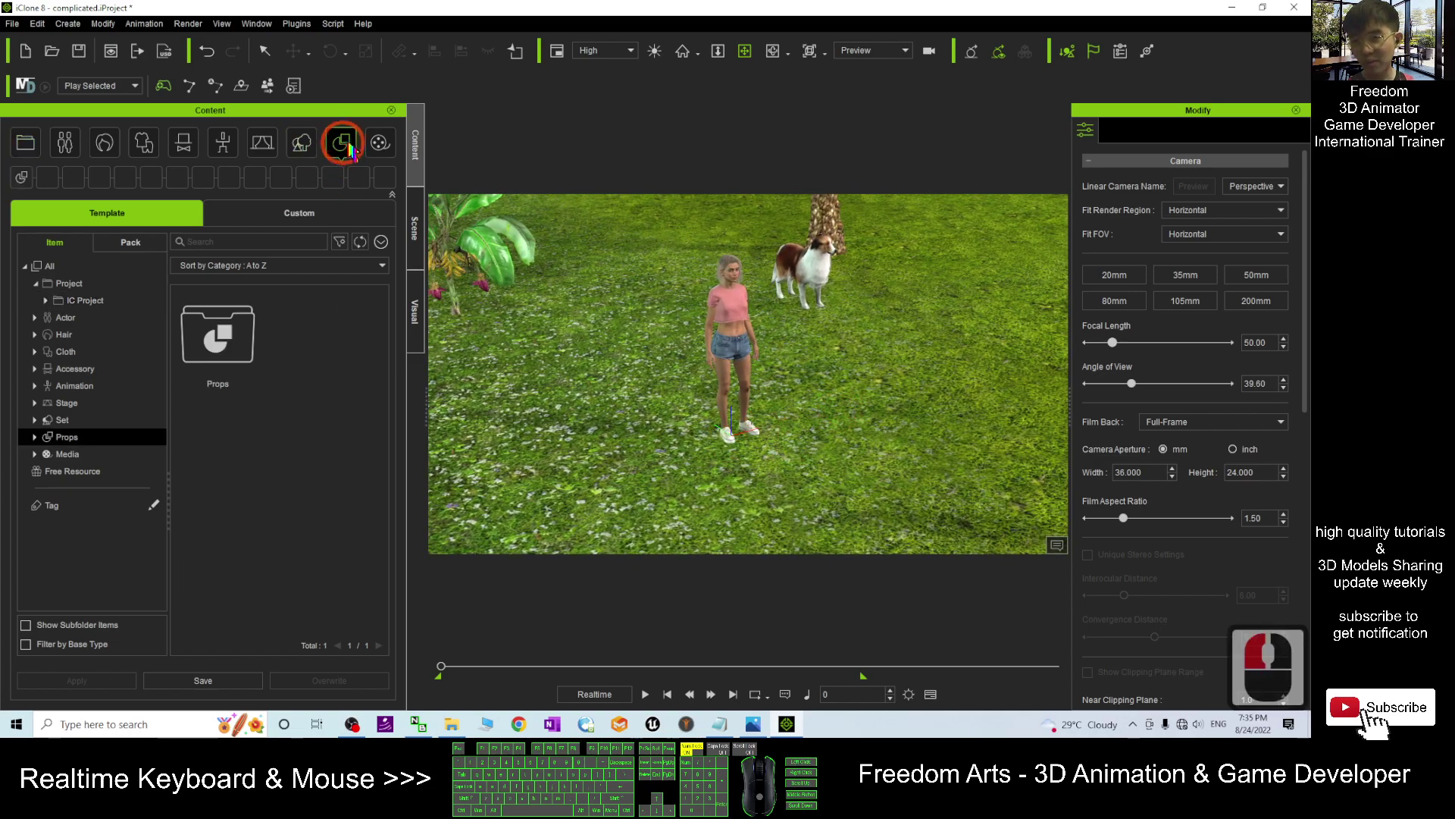
left_click(34, 437)
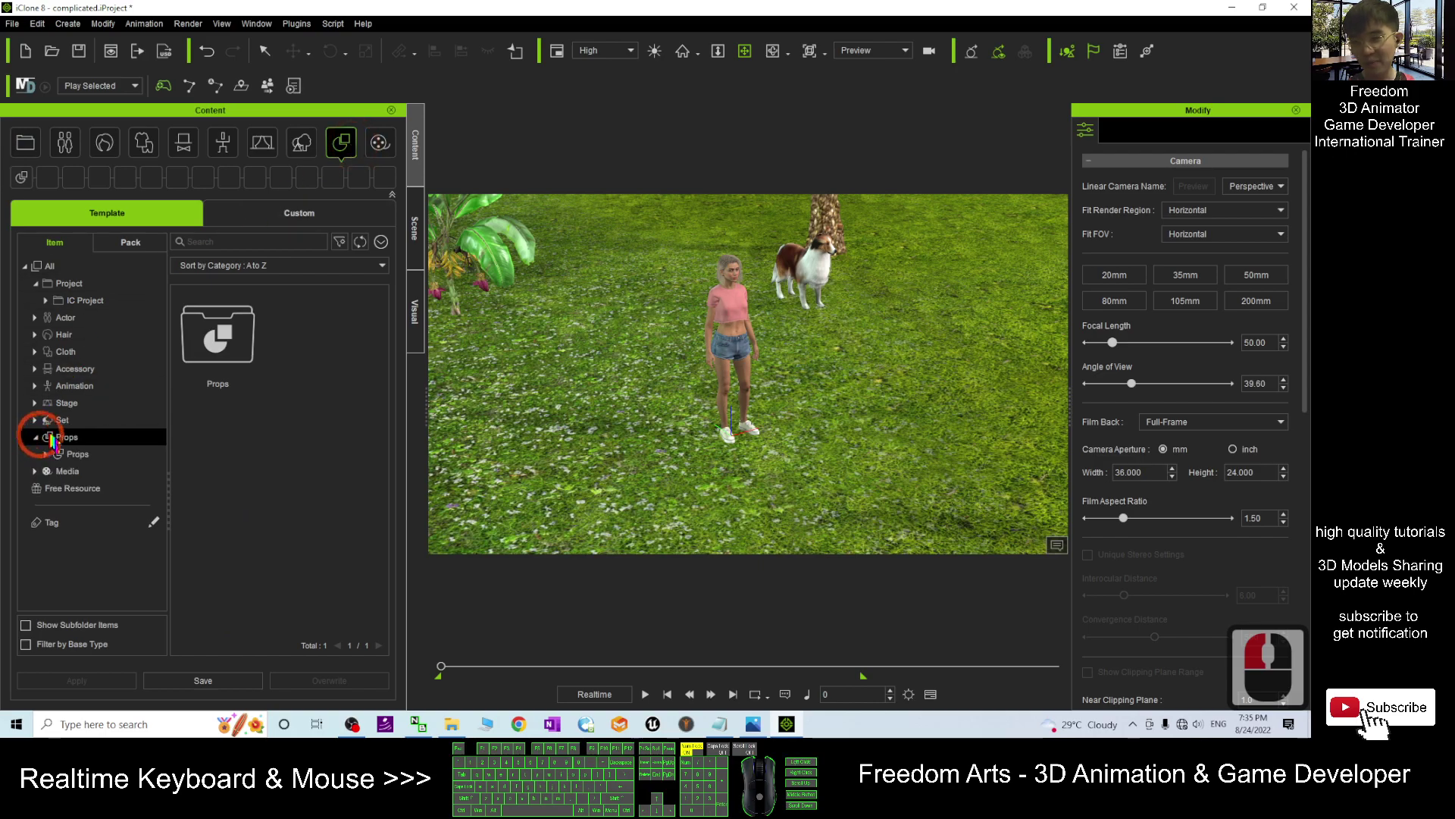
left_click(46, 454)
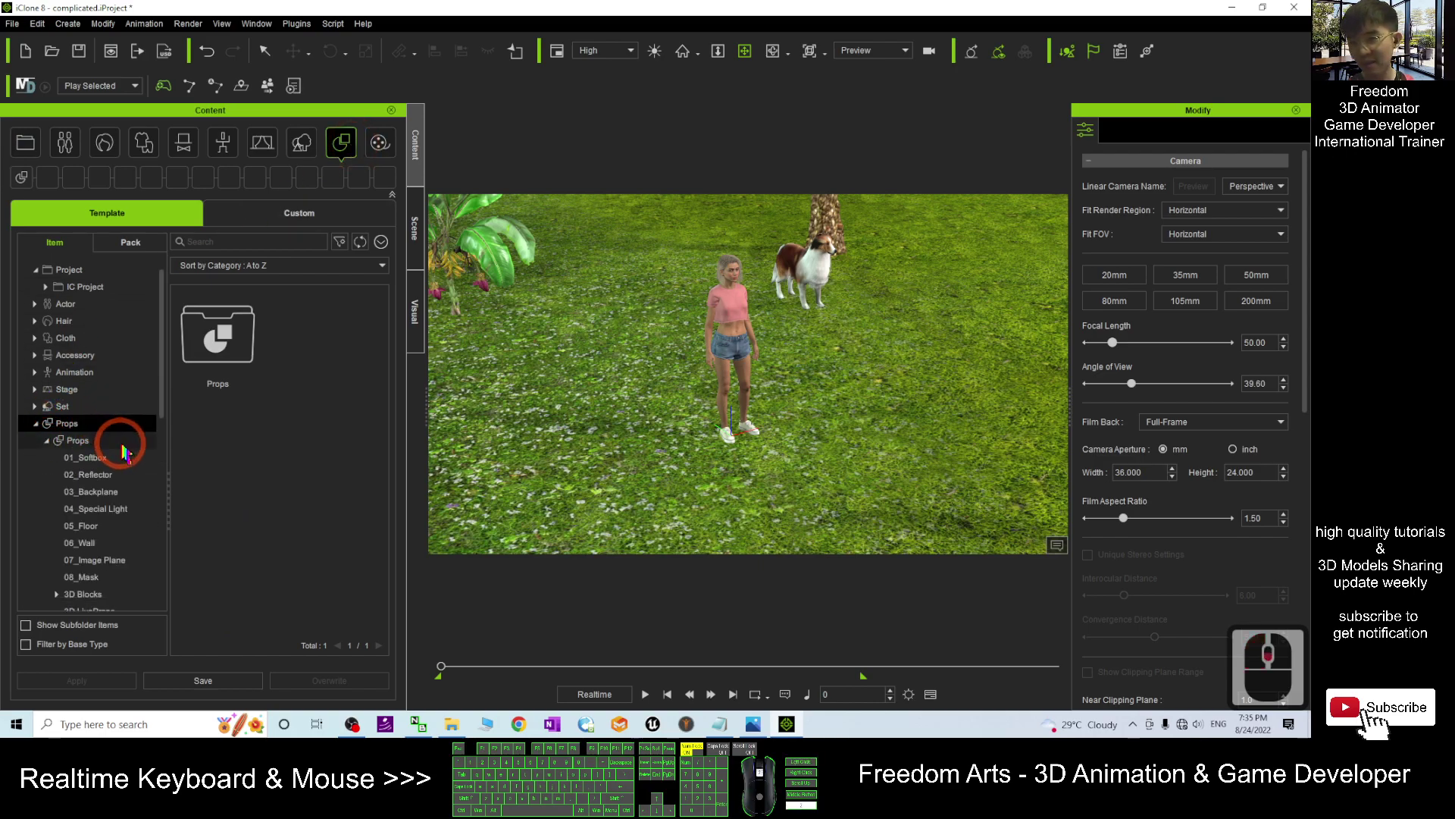
scroll(115, 437, "down", 8)
scroll(115, 437, "down", 3)
left_click(57, 457)
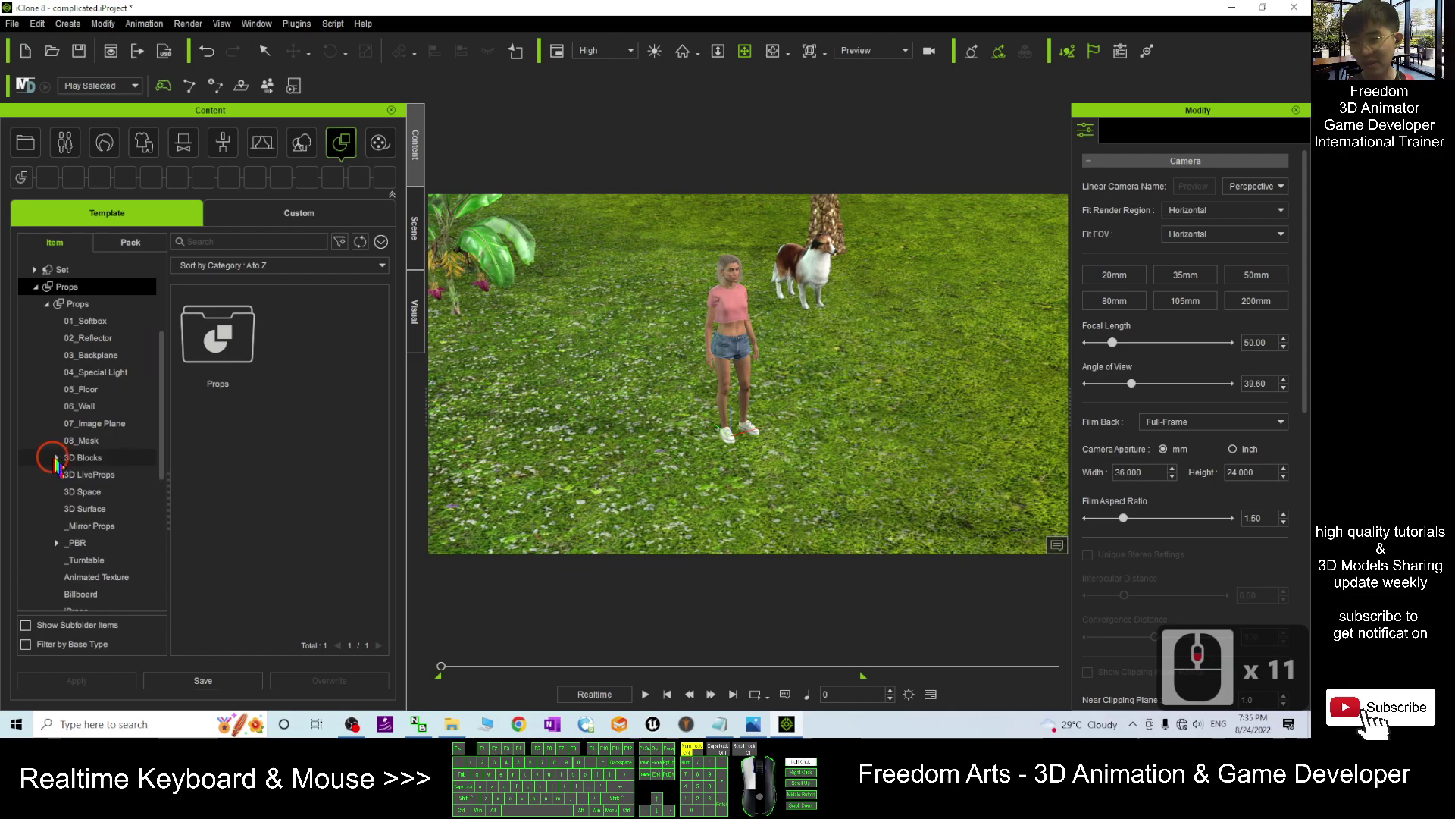
left_click(81, 457)
left_click(254, 449)
scroll(303, 470, "down", 20)
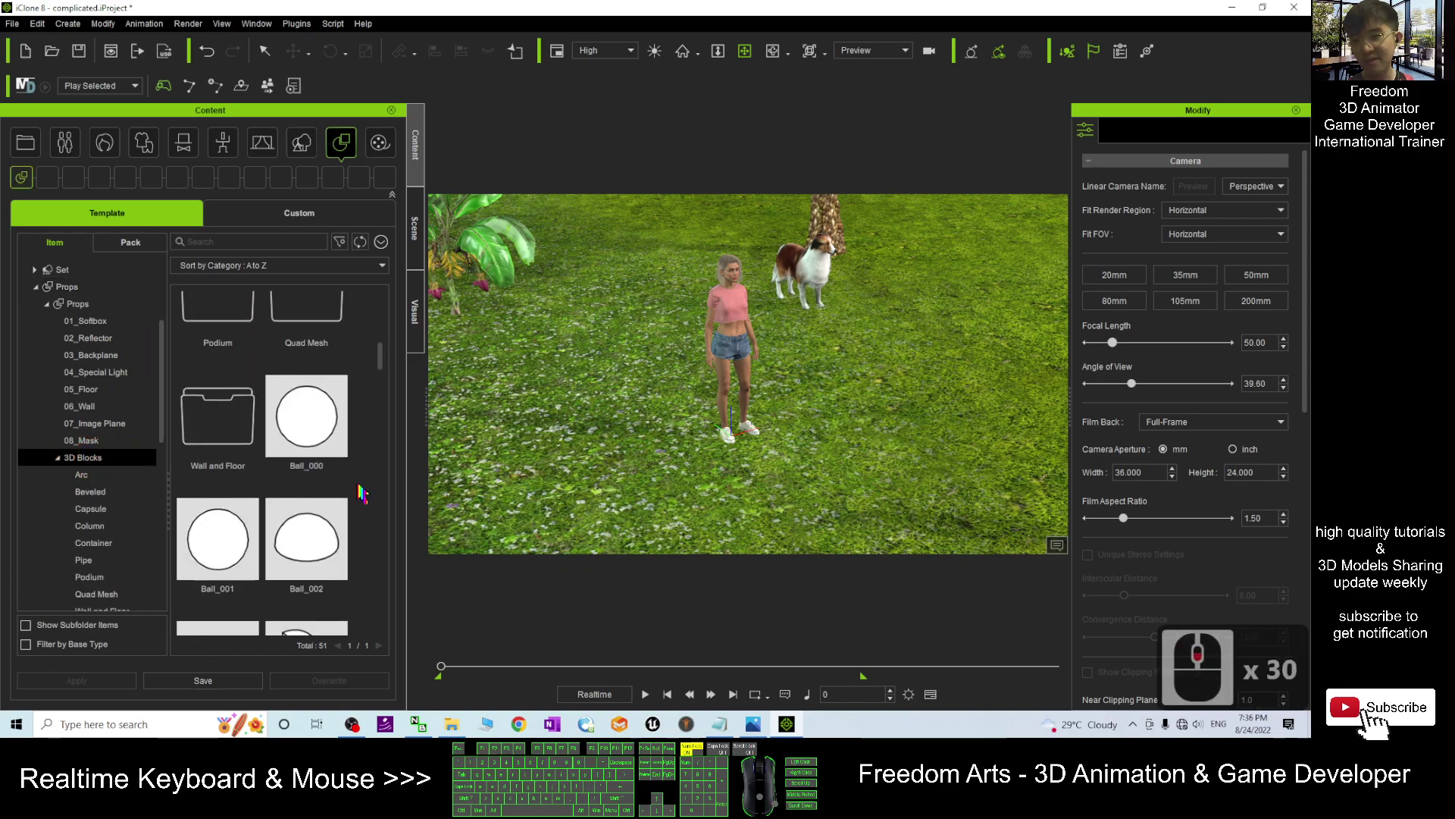
left_click_drag(228, 523, 732, 440)
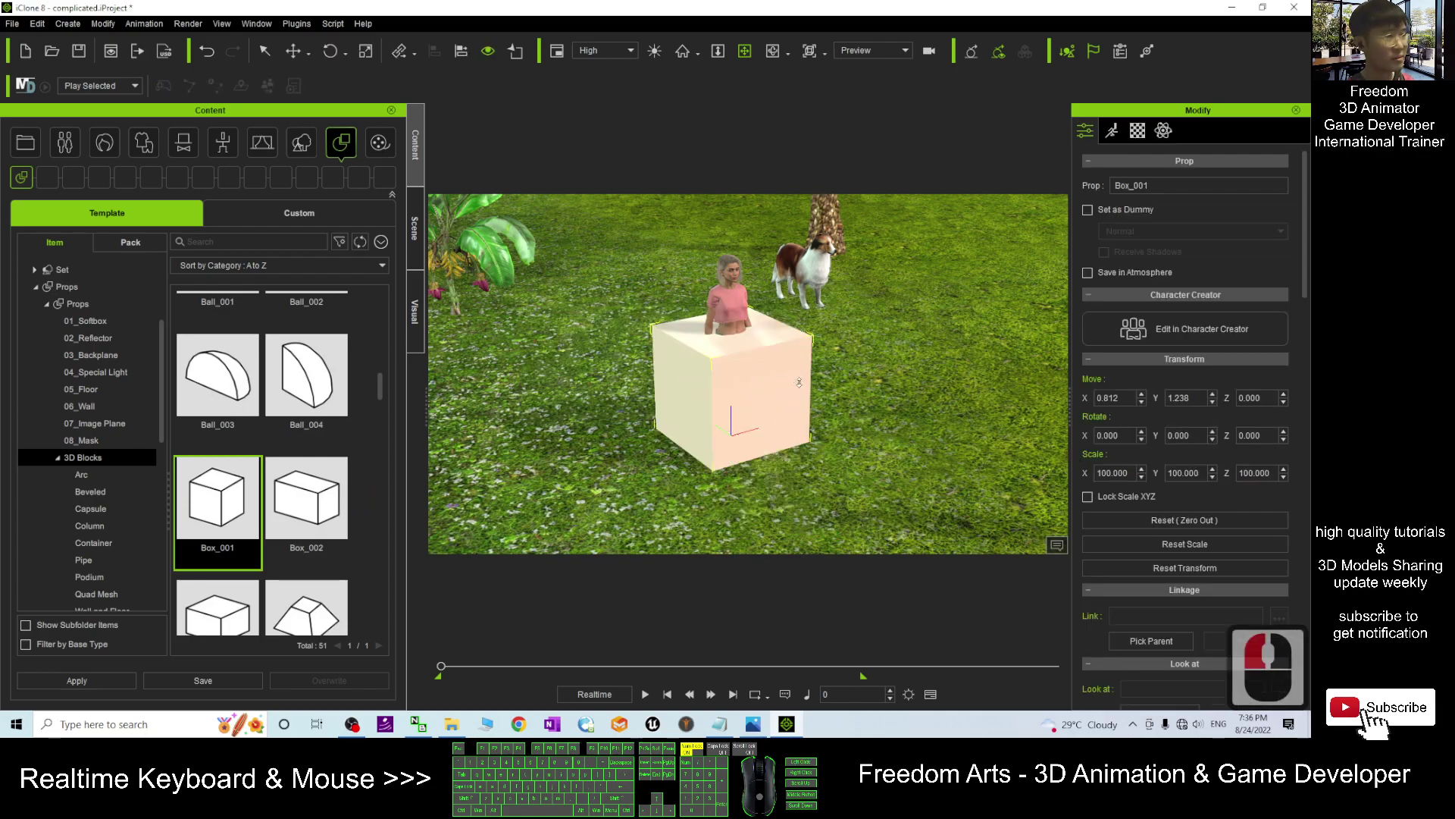
Set the box prop as a dummy object.
scroll(800, 381, "up", 10)
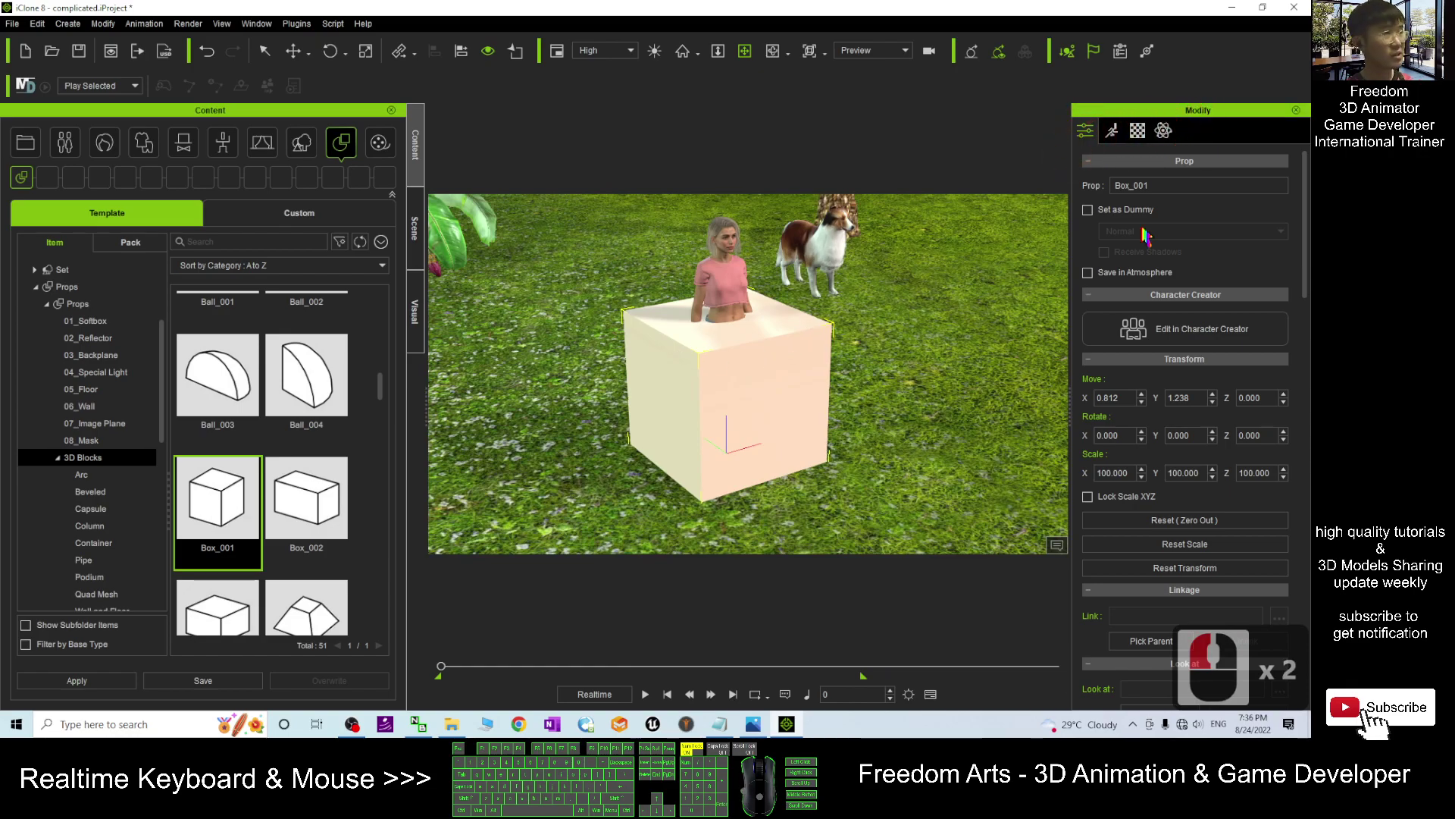
left_click(1088, 210)
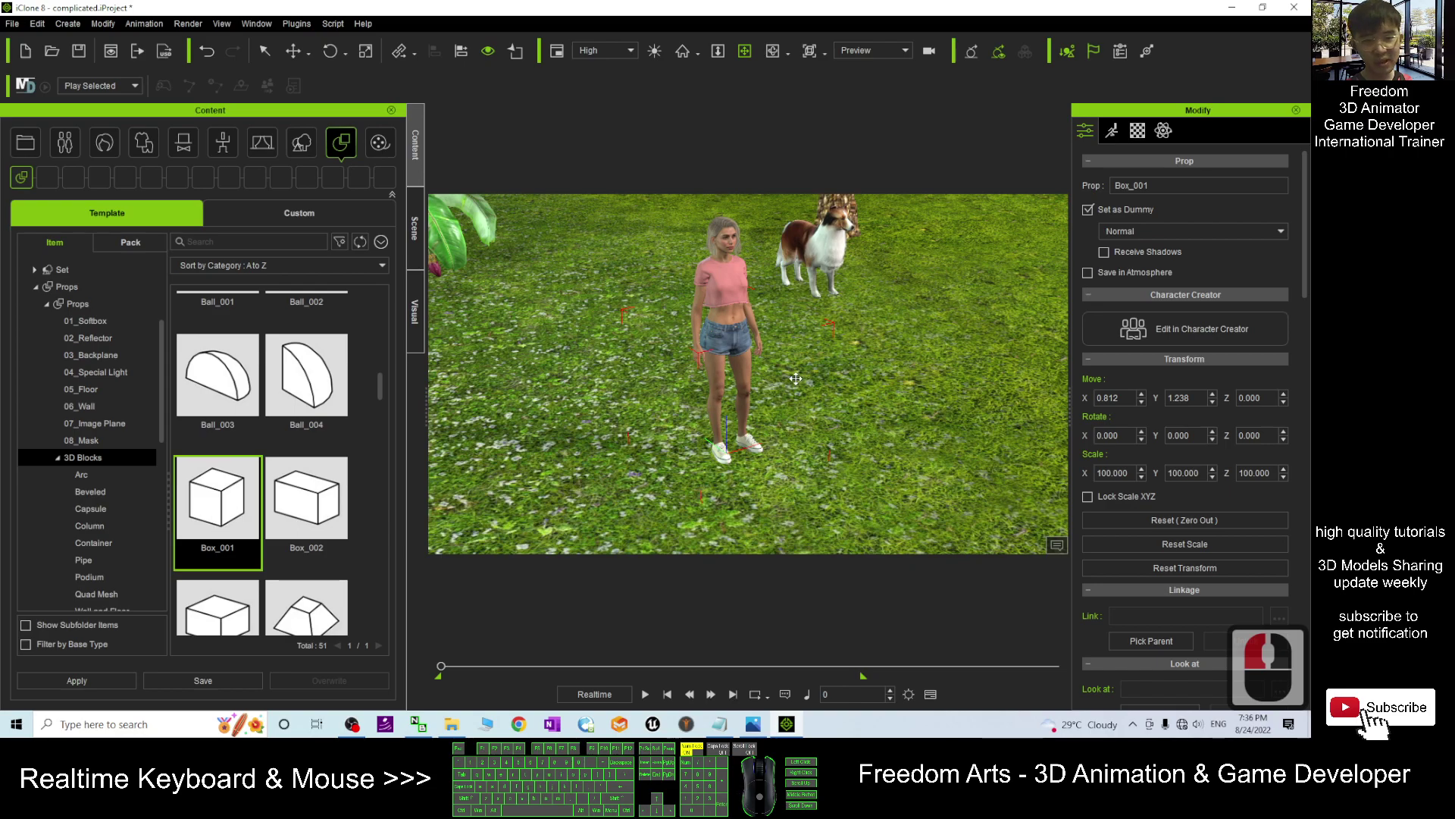
scroll(796, 379, "down", 12)
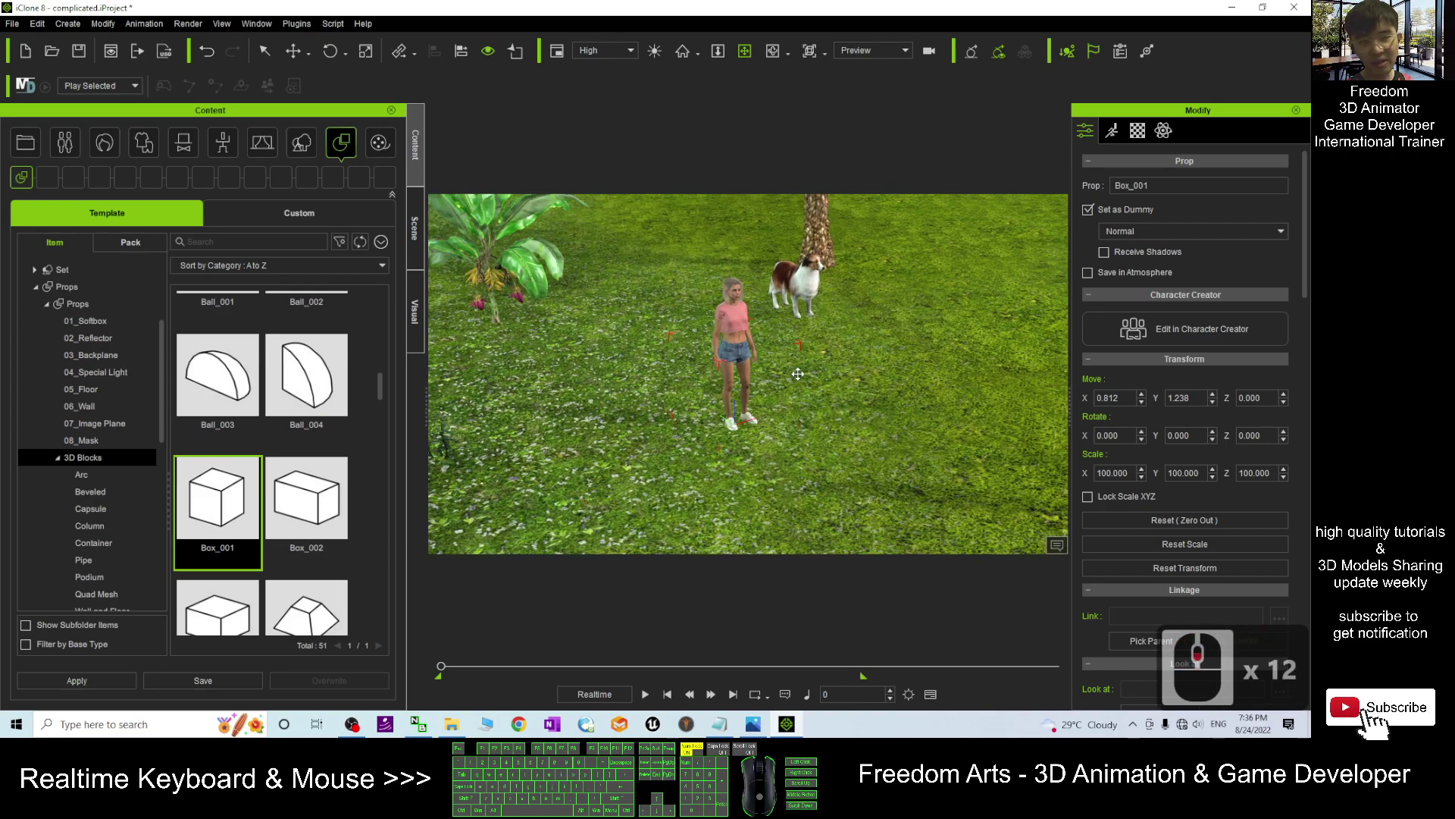
scroll(826, 358, "up", 5)
Select Box_001 in the scene list and raise it to a Z position of about 62.4.
left_click(414, 227)
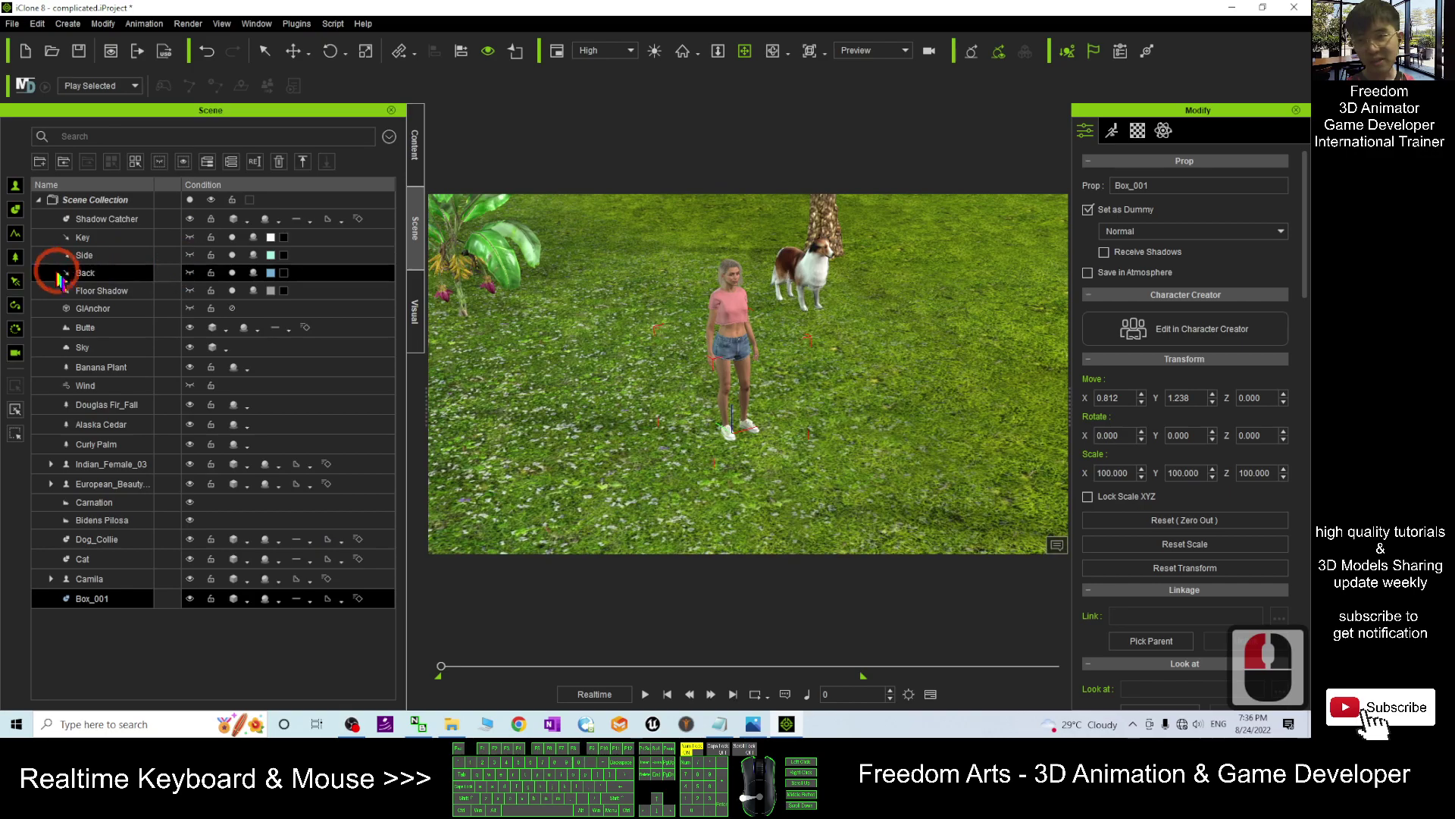
double_click(94, 599)
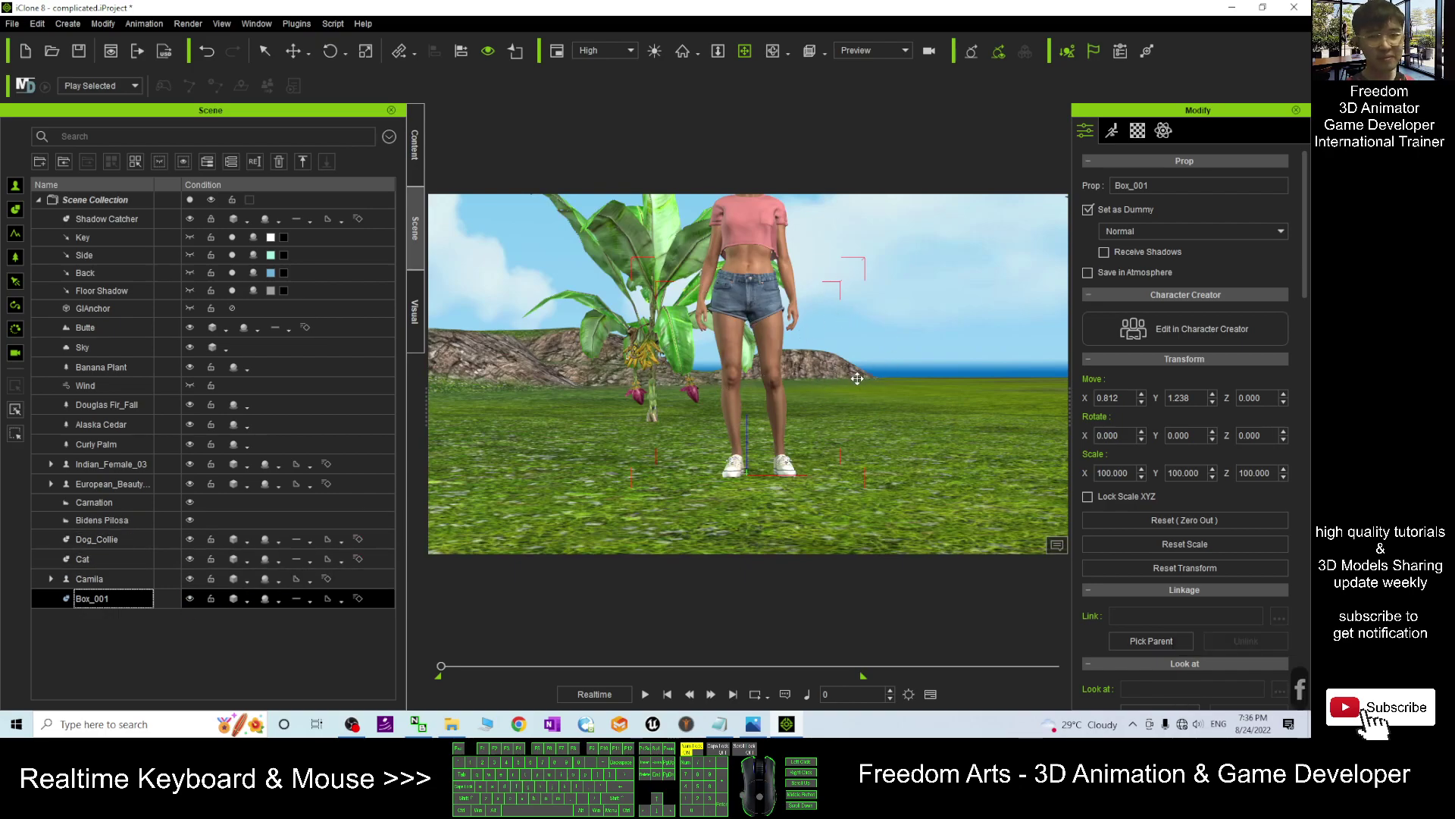
scroll(857, 379, "down", 7)
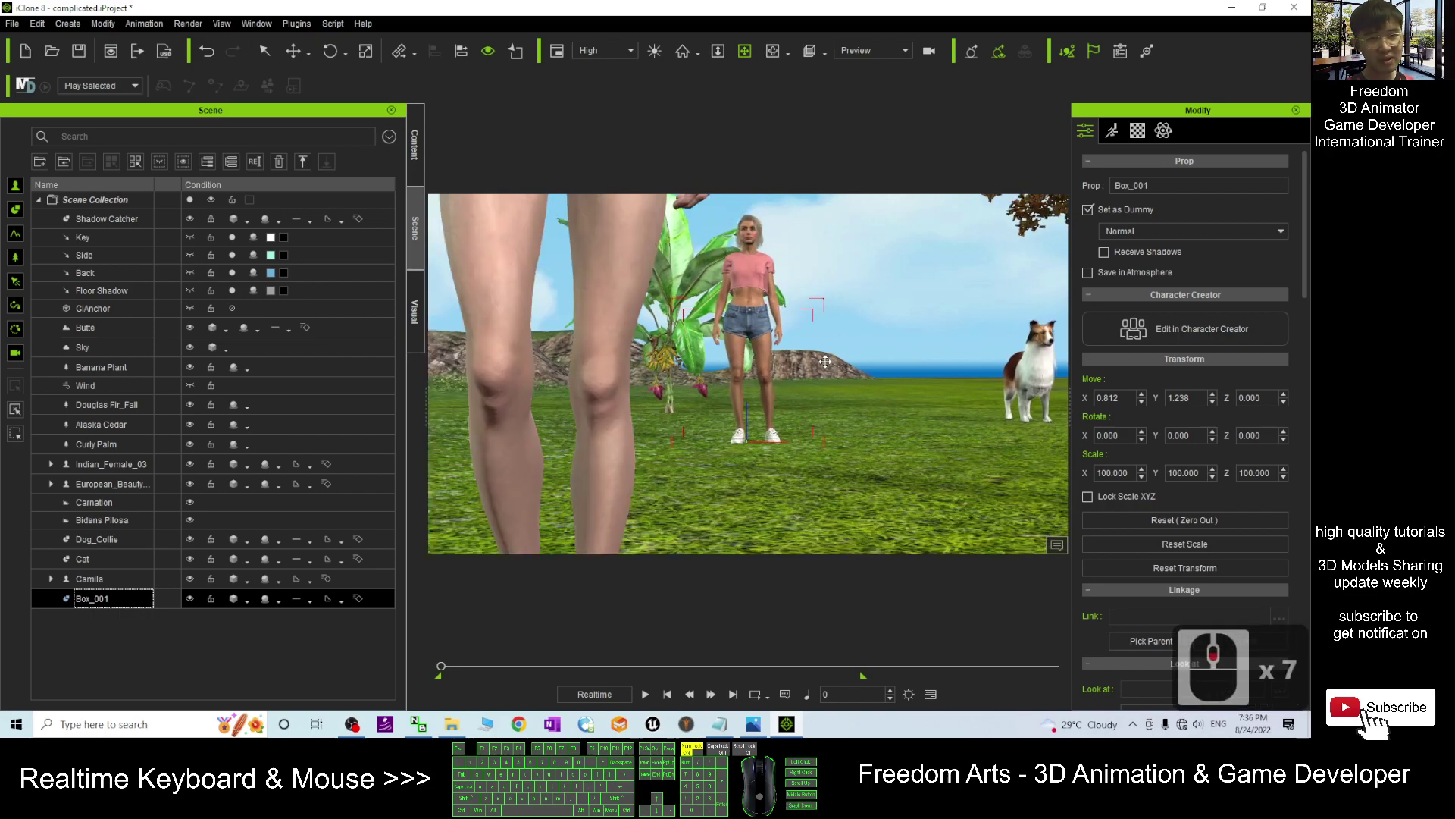
key("f")
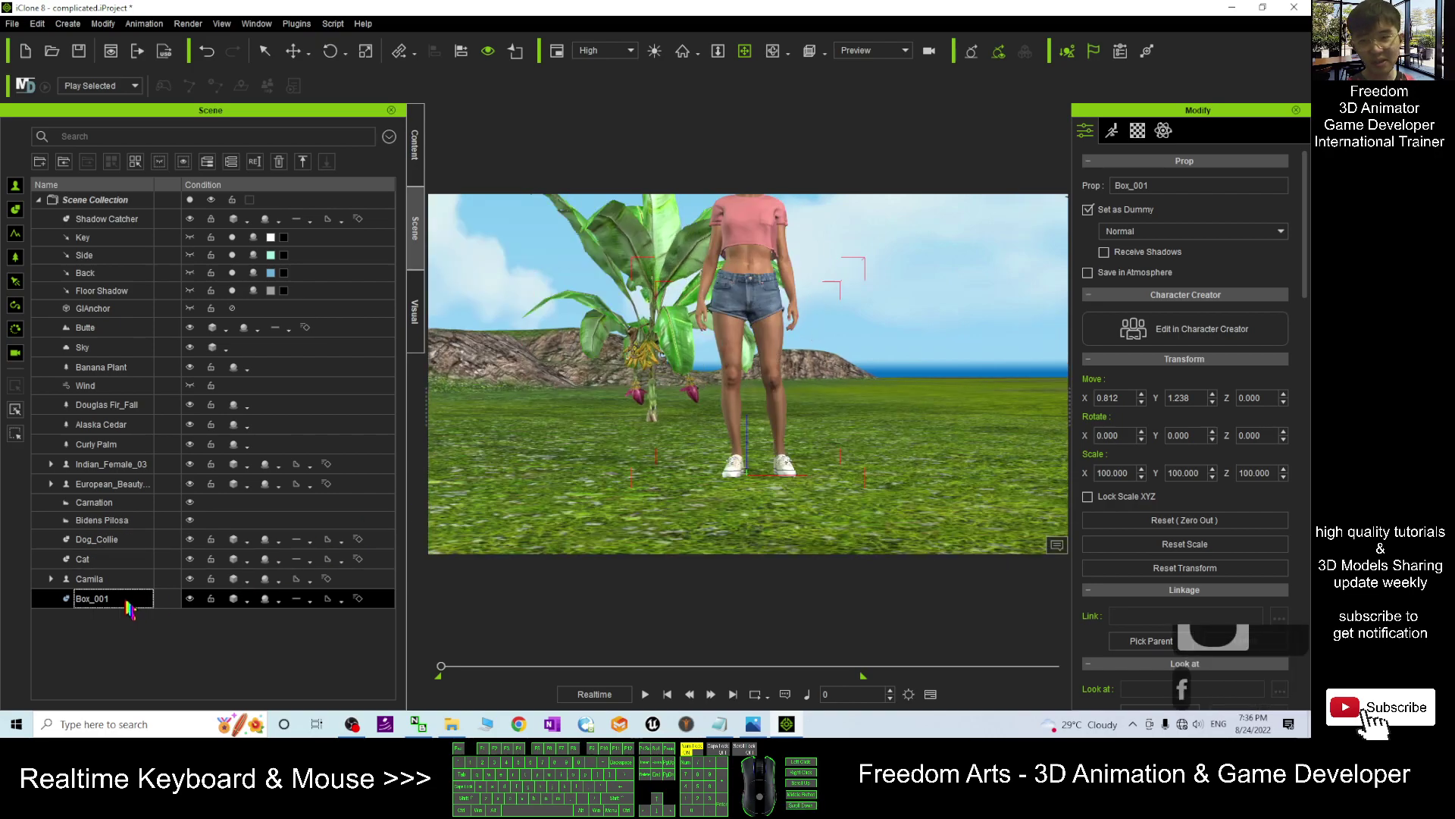
key("w")
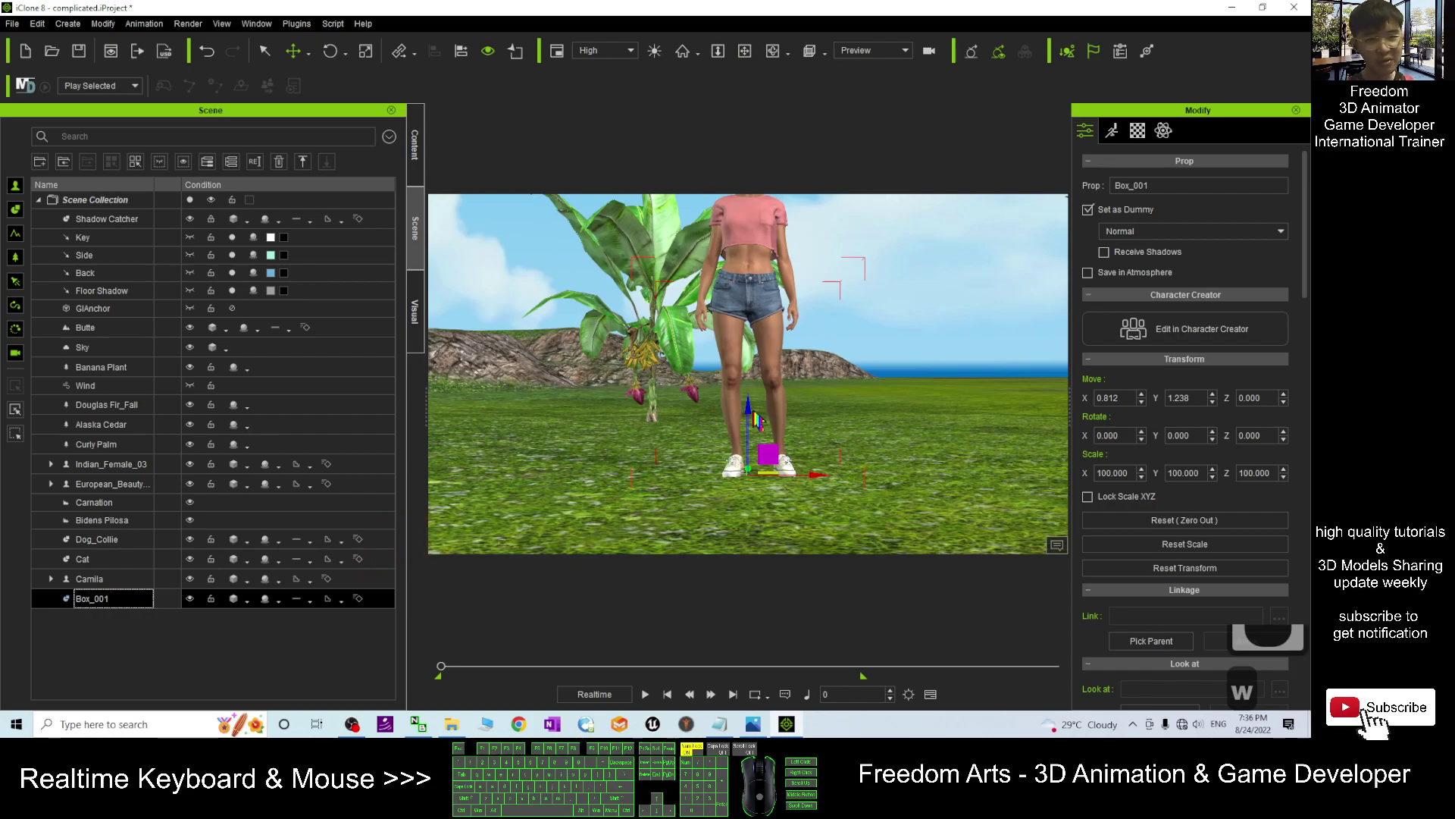
left_click_drag(748, 408, 751, 280)
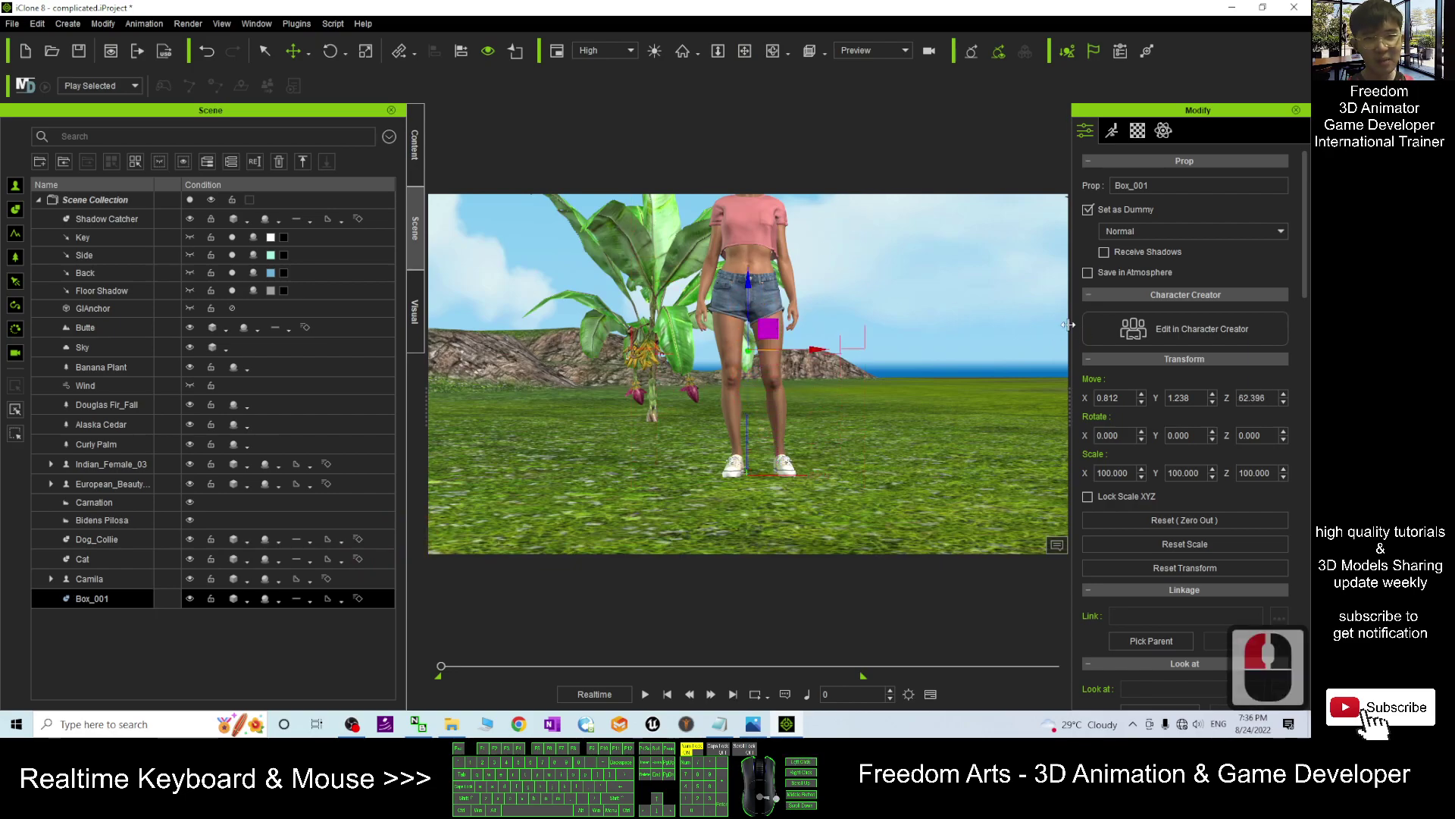
Inspect the raised dummy box's position around the woman from several angles.
key("f")
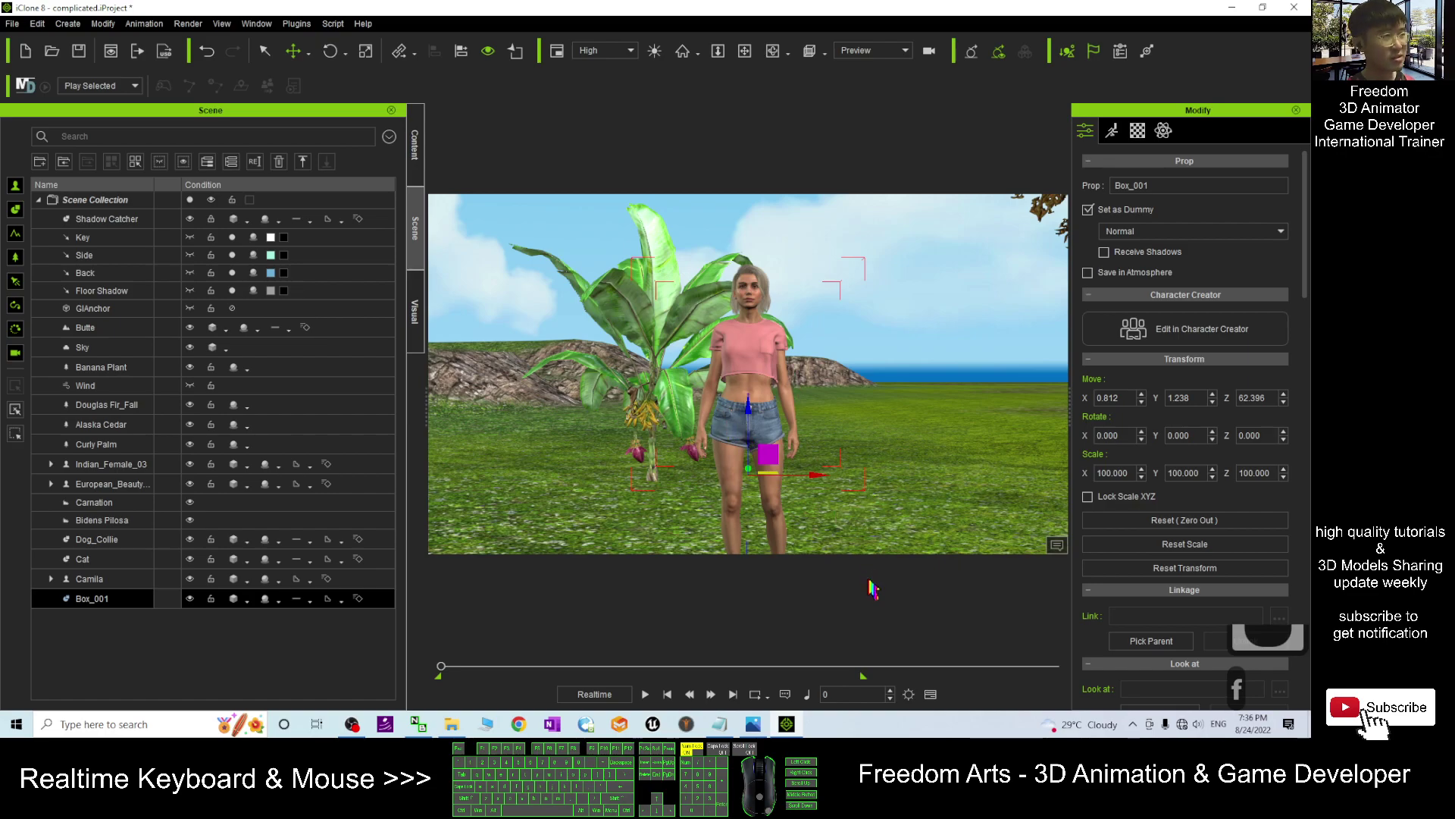
key("c")
left_click_drag(625, 379, 953, 443)
key("x")
key("c")
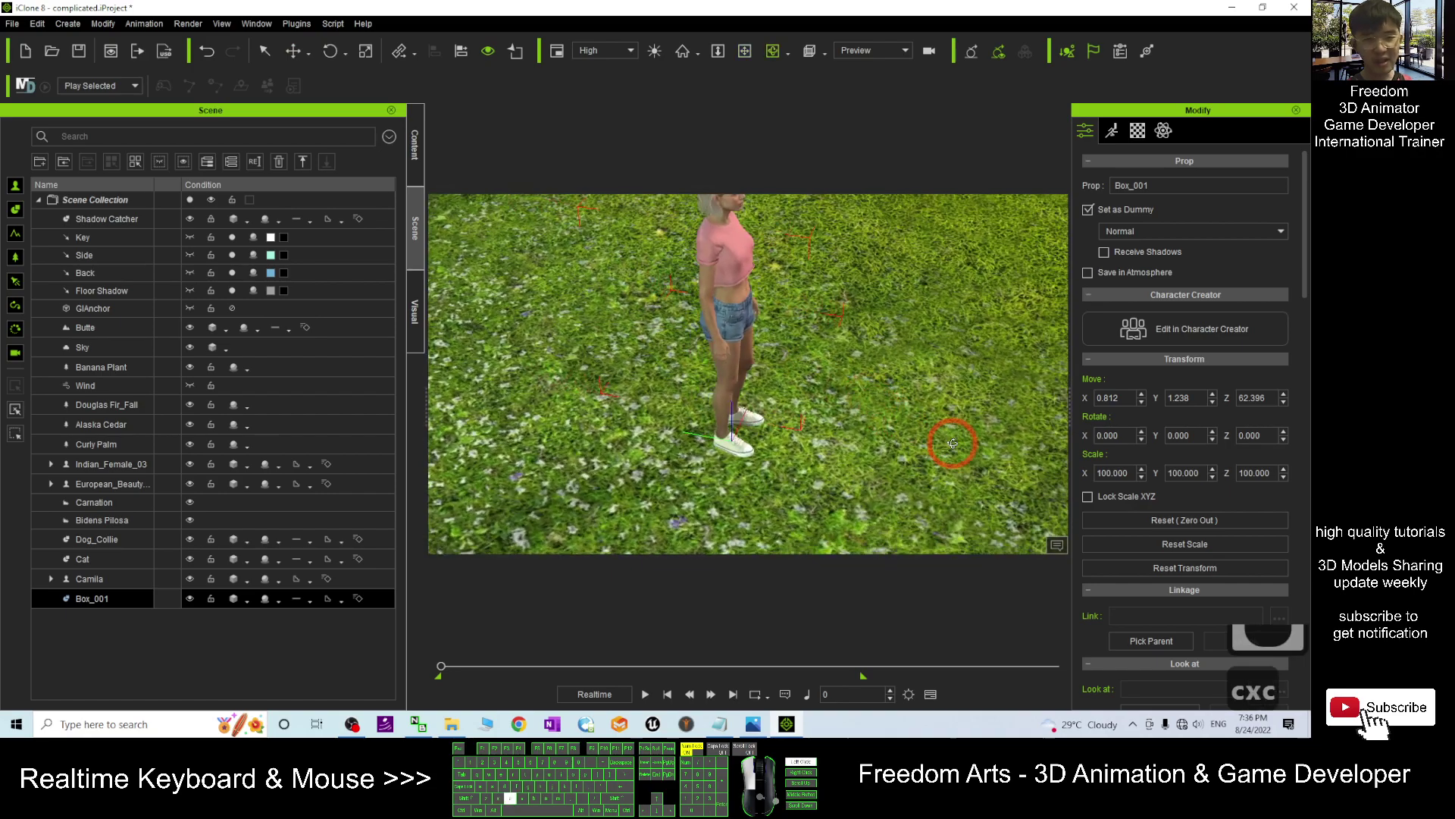
left_click(747, 445)
key("x")
left_click_drag(826, 329, 788, 368)
key("c")
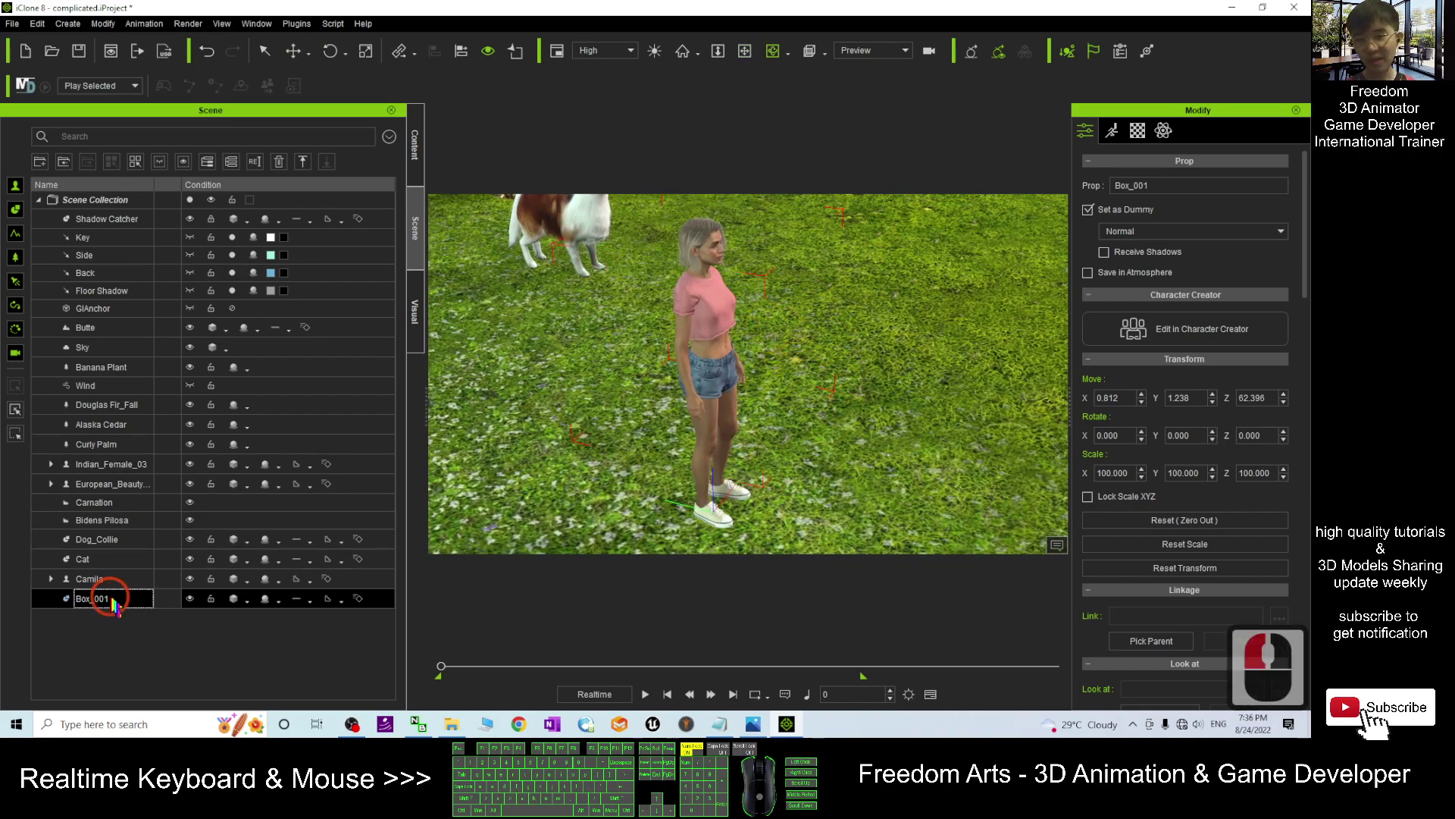
Move the dummy box across the grass to about X 414, Y 7, near the tree, and focus the view on it.
double_click(112, 598)
scroll(920, 393, "down", 17)
key("c")
left_click_drag(921, 393, 426, 494)
left_click(101, 599)
key("w")
key("w")
left_click_drag(749, 404, 972, 428)
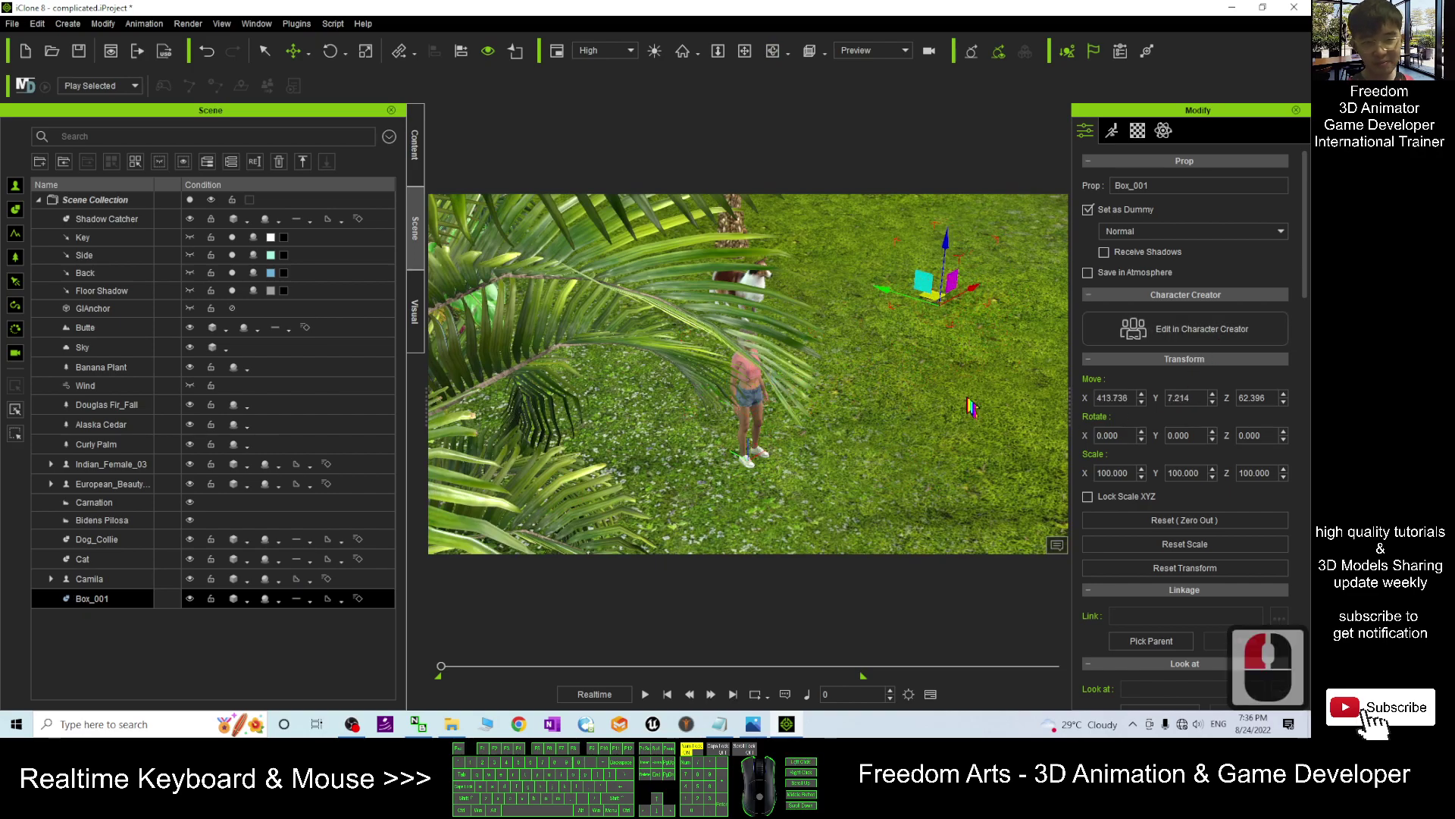
left_click(963, 399)
left_click(97, 599)
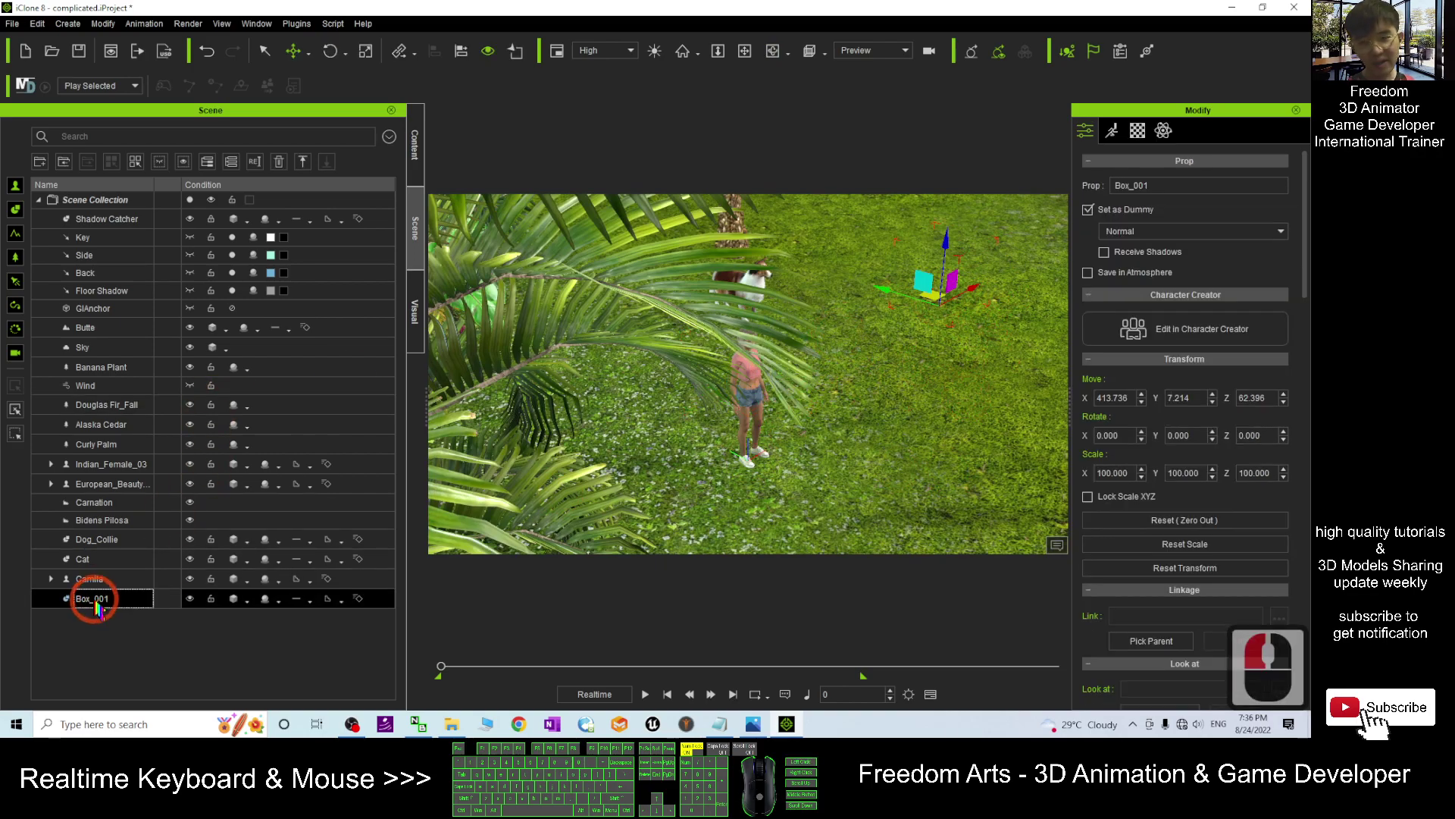
double_click(97, 599)
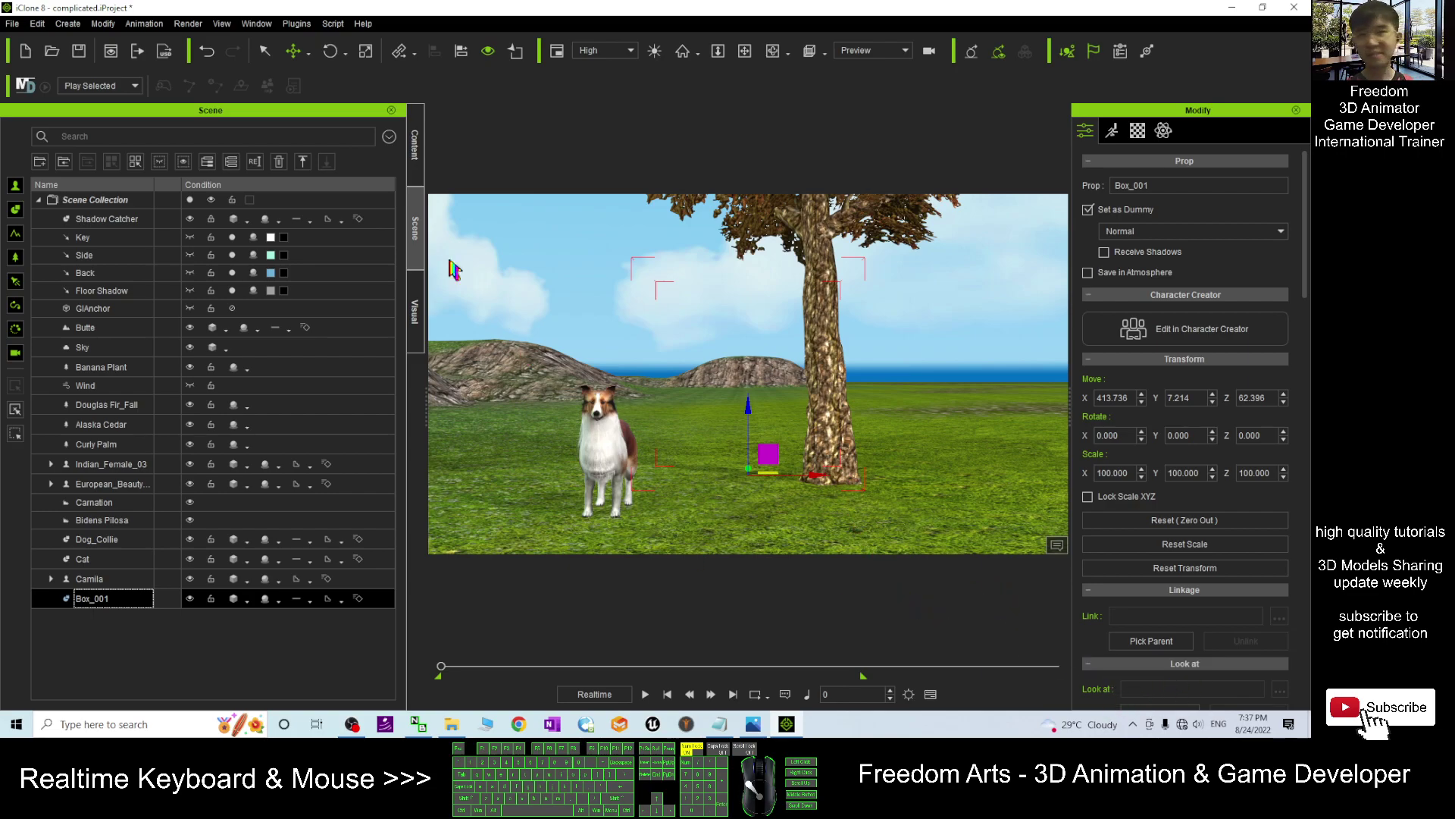
Switch the workspace to the Final Render layout.
left_click(256, 23)
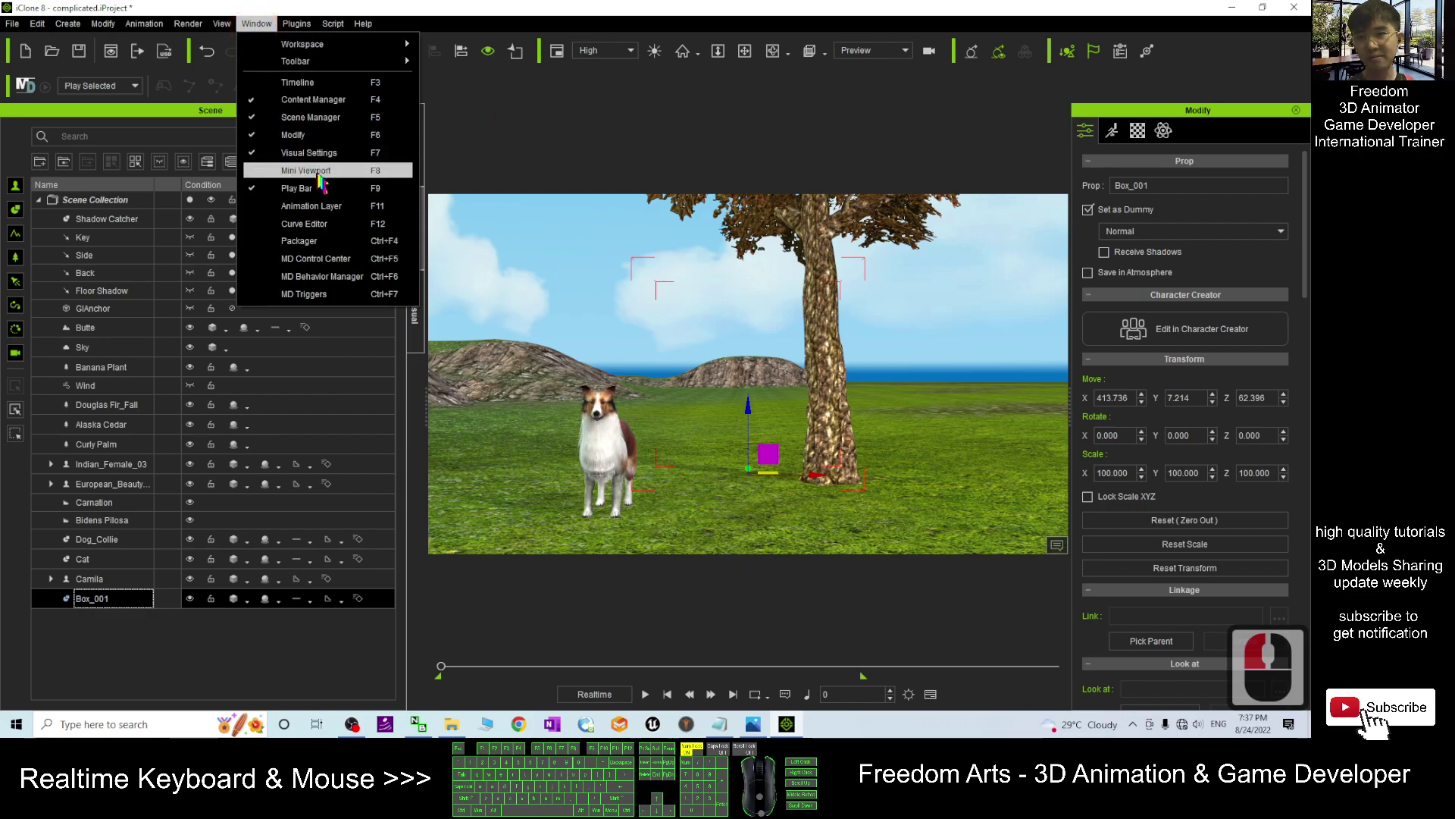
left_click(330, 47)
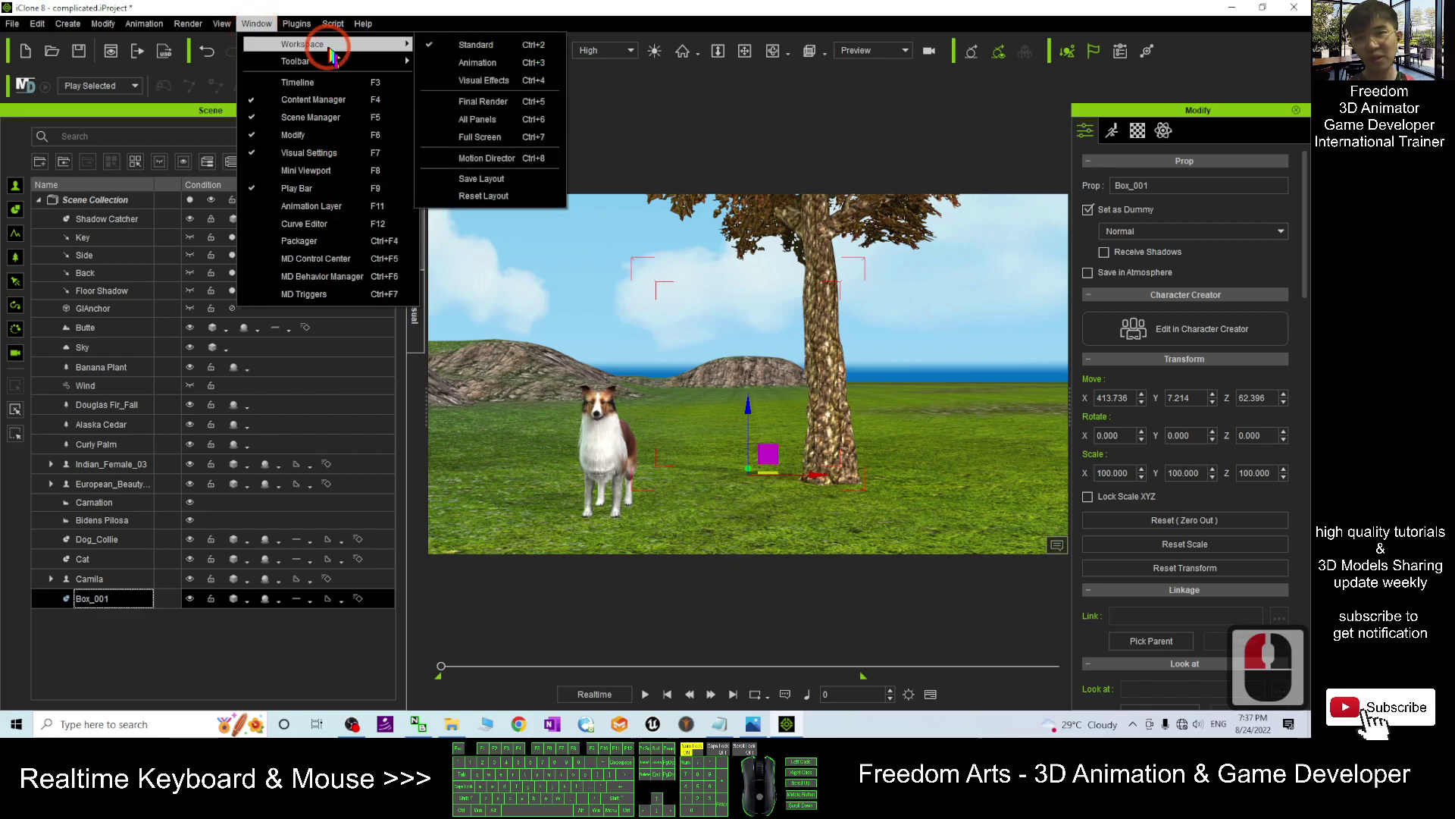
left_click(483, 101)
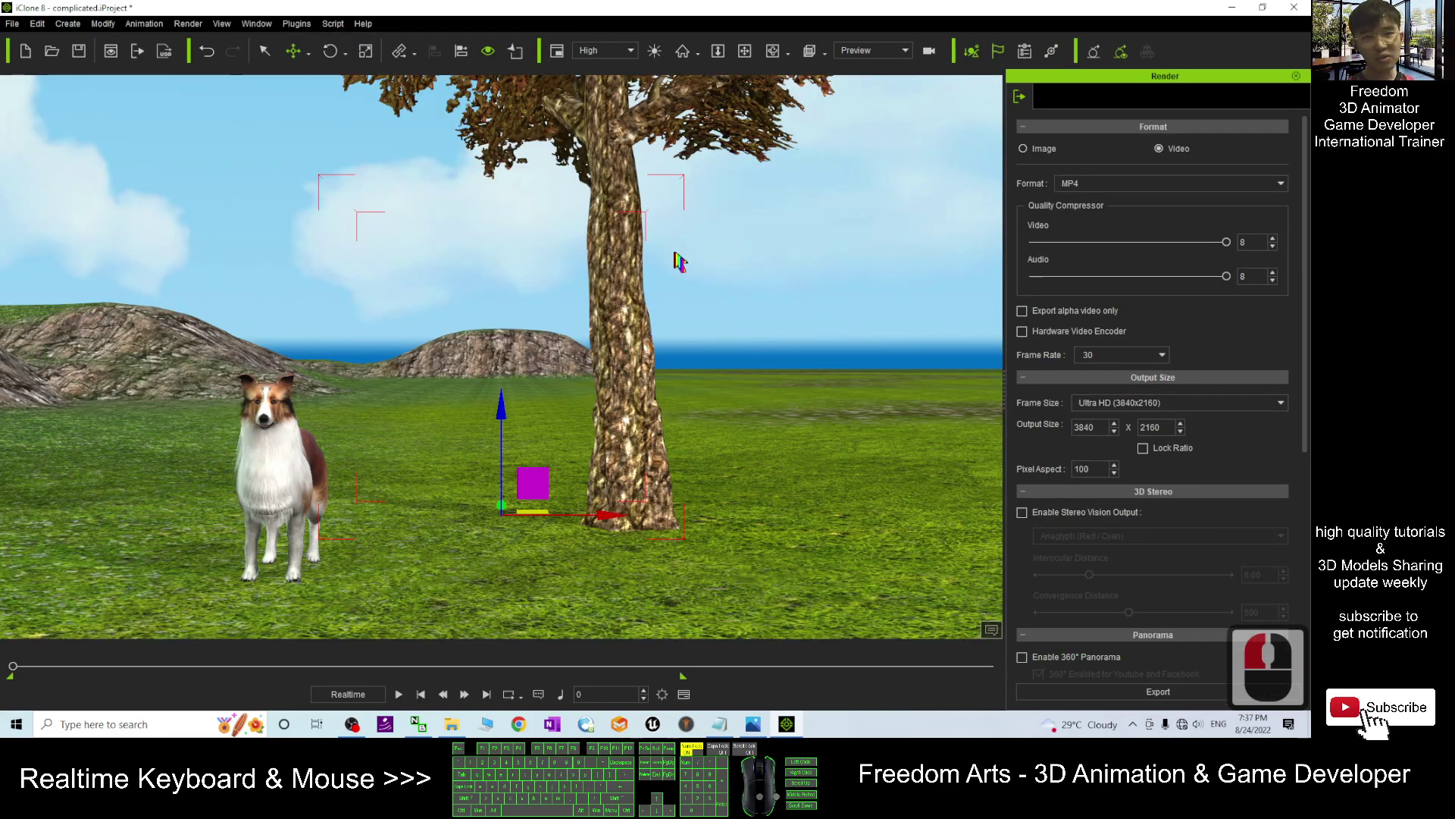
key("x")
left_click_drag(577, 314, 600, 315)
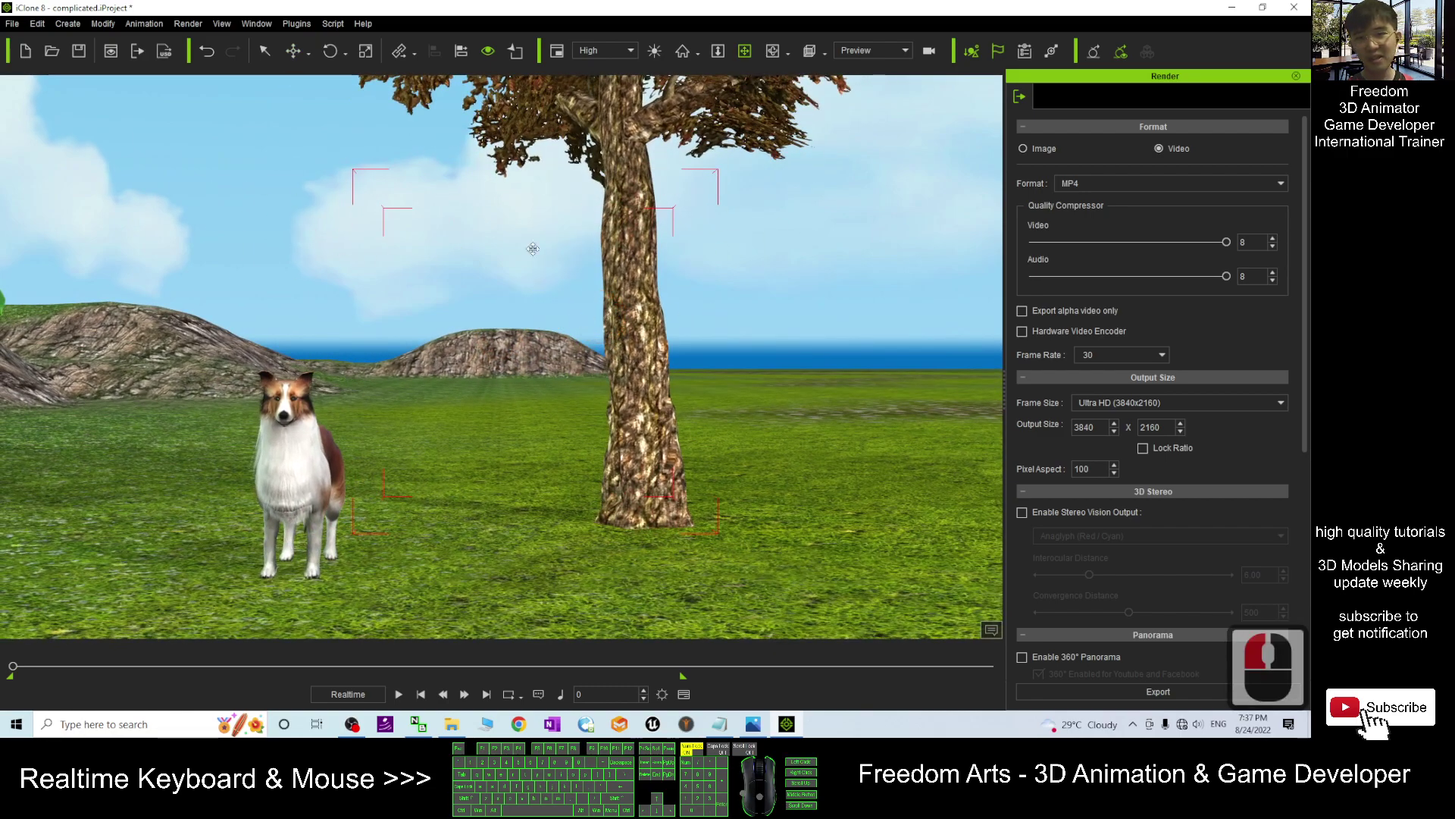
Return the workspace to the Standard layout and select Box_001 in the scene list.
left_click(256, 23)
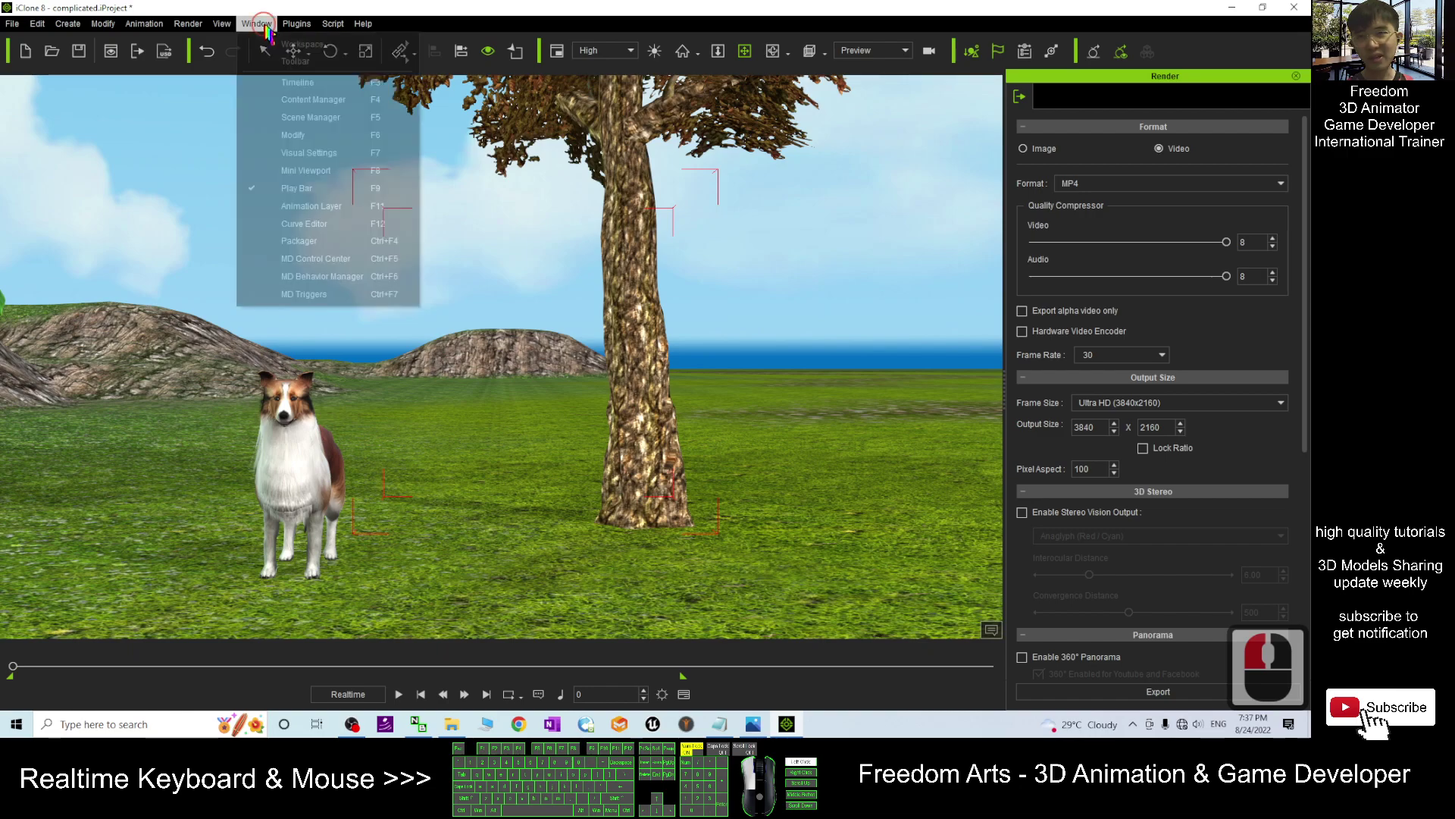
left_click(302, 44)
left_click(503, 45)
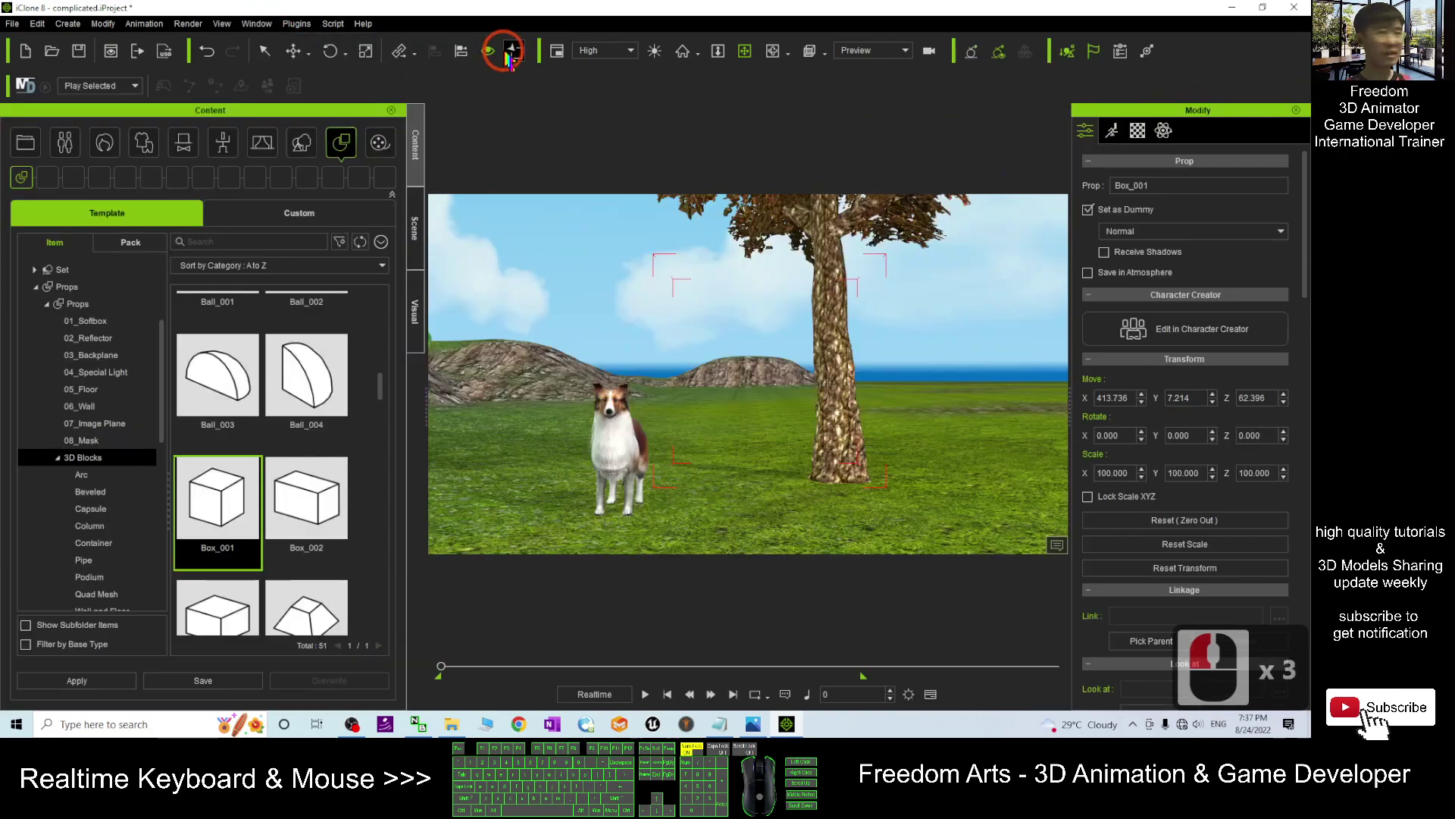
left_click(411, 322)
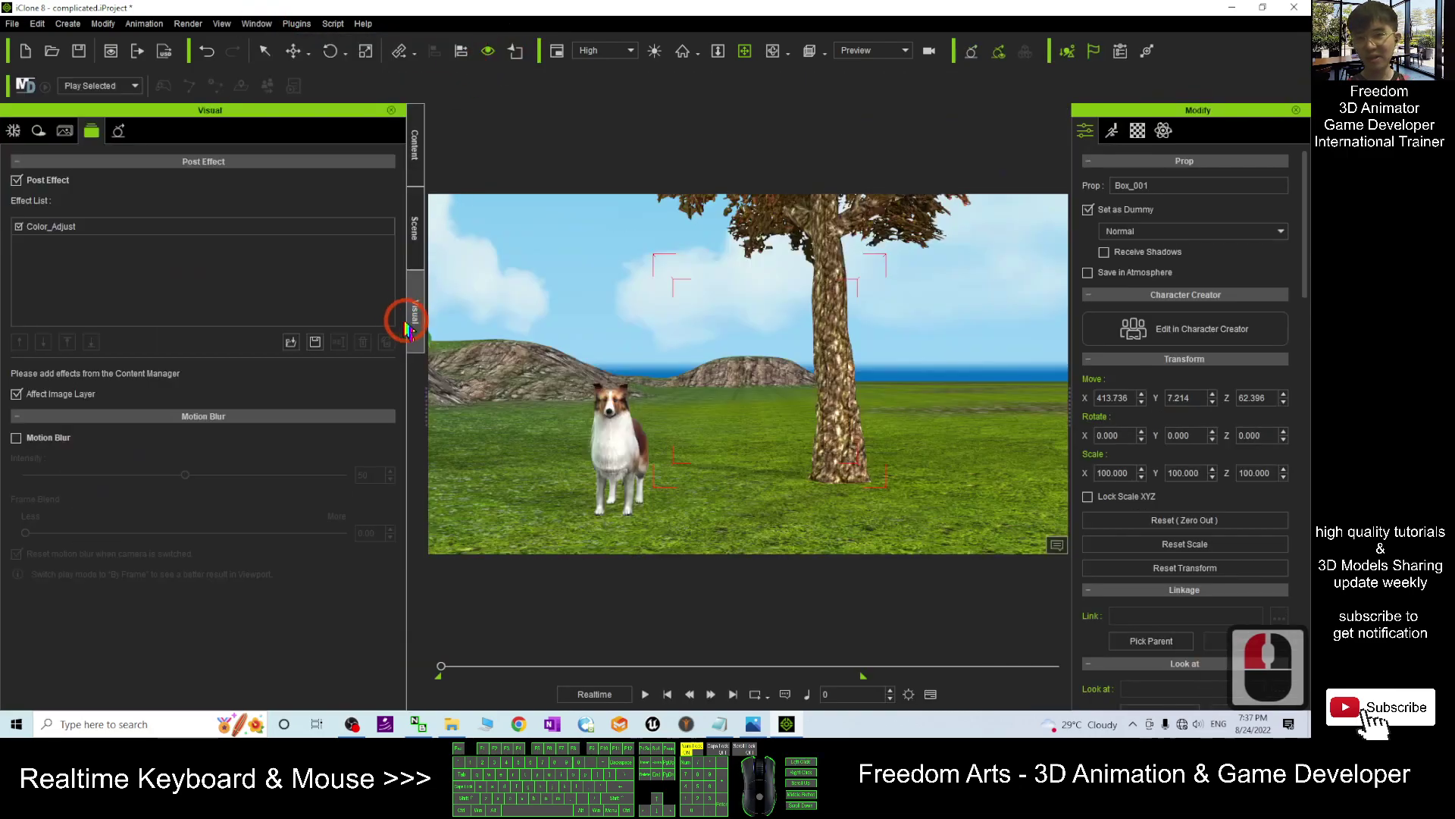
left_click(414, 227)
double_click(101, 599)
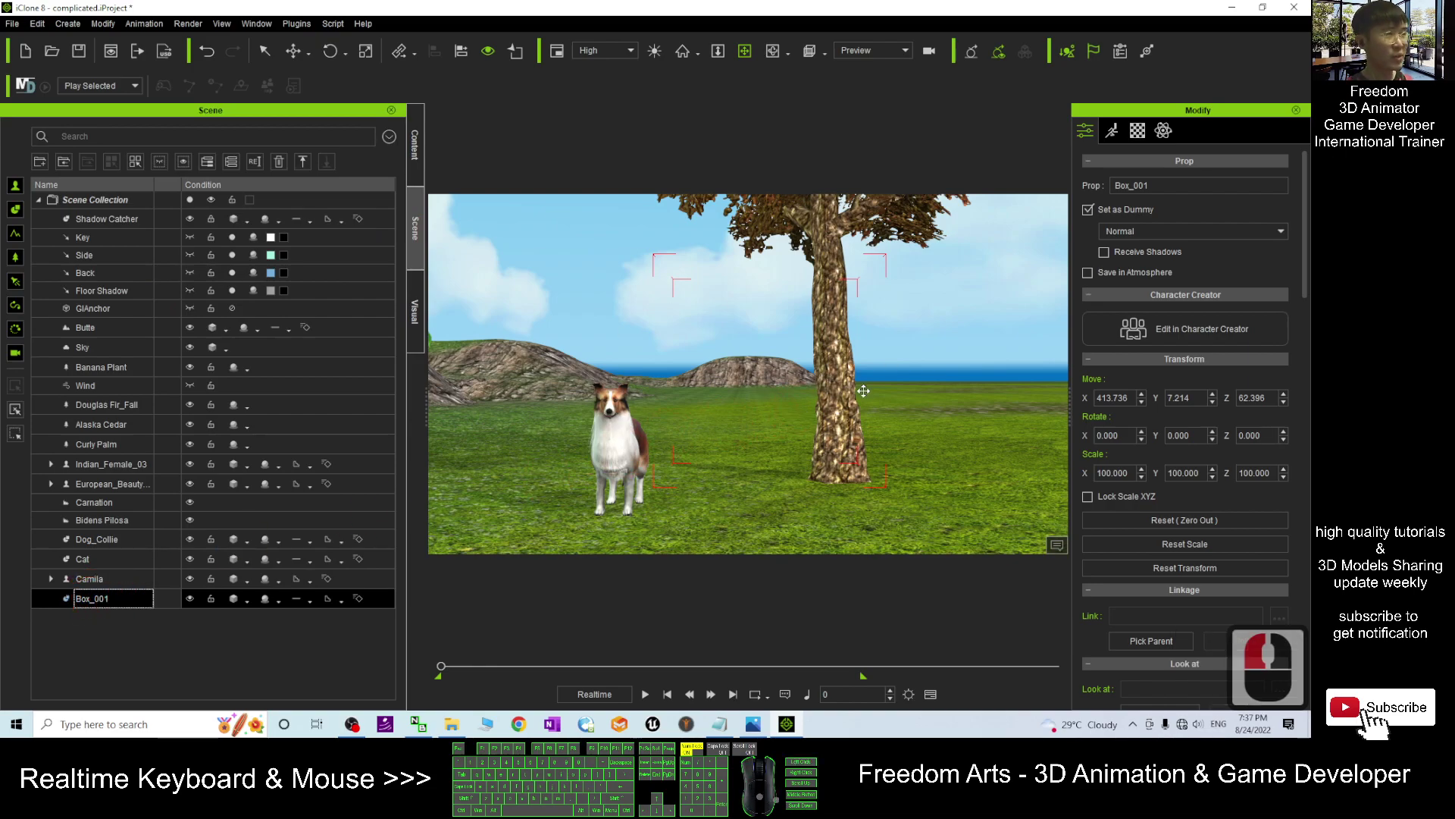
Switch the workspace to the All Panels layout.
left_click(256, 23)
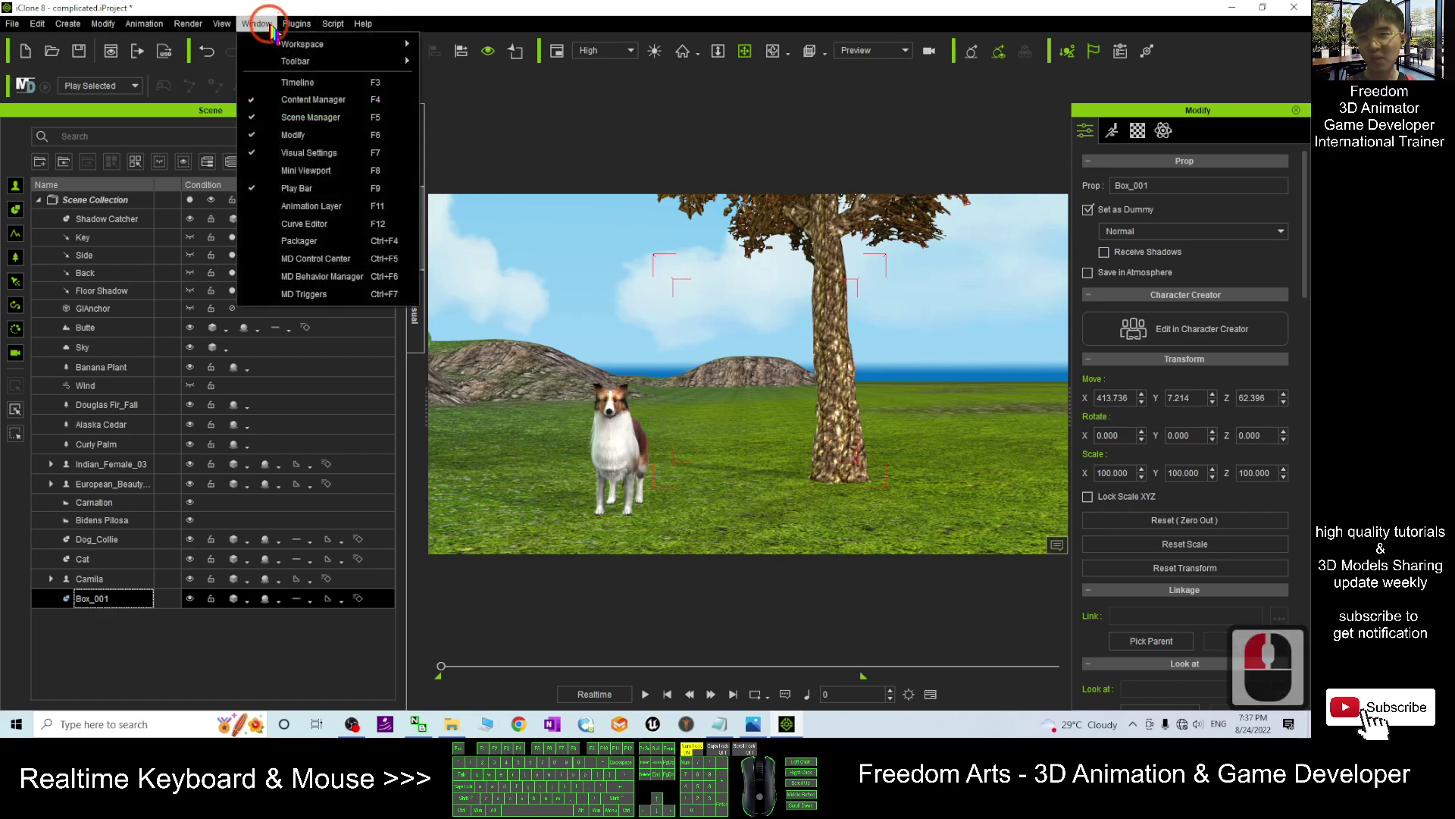
left_click(341, 44)
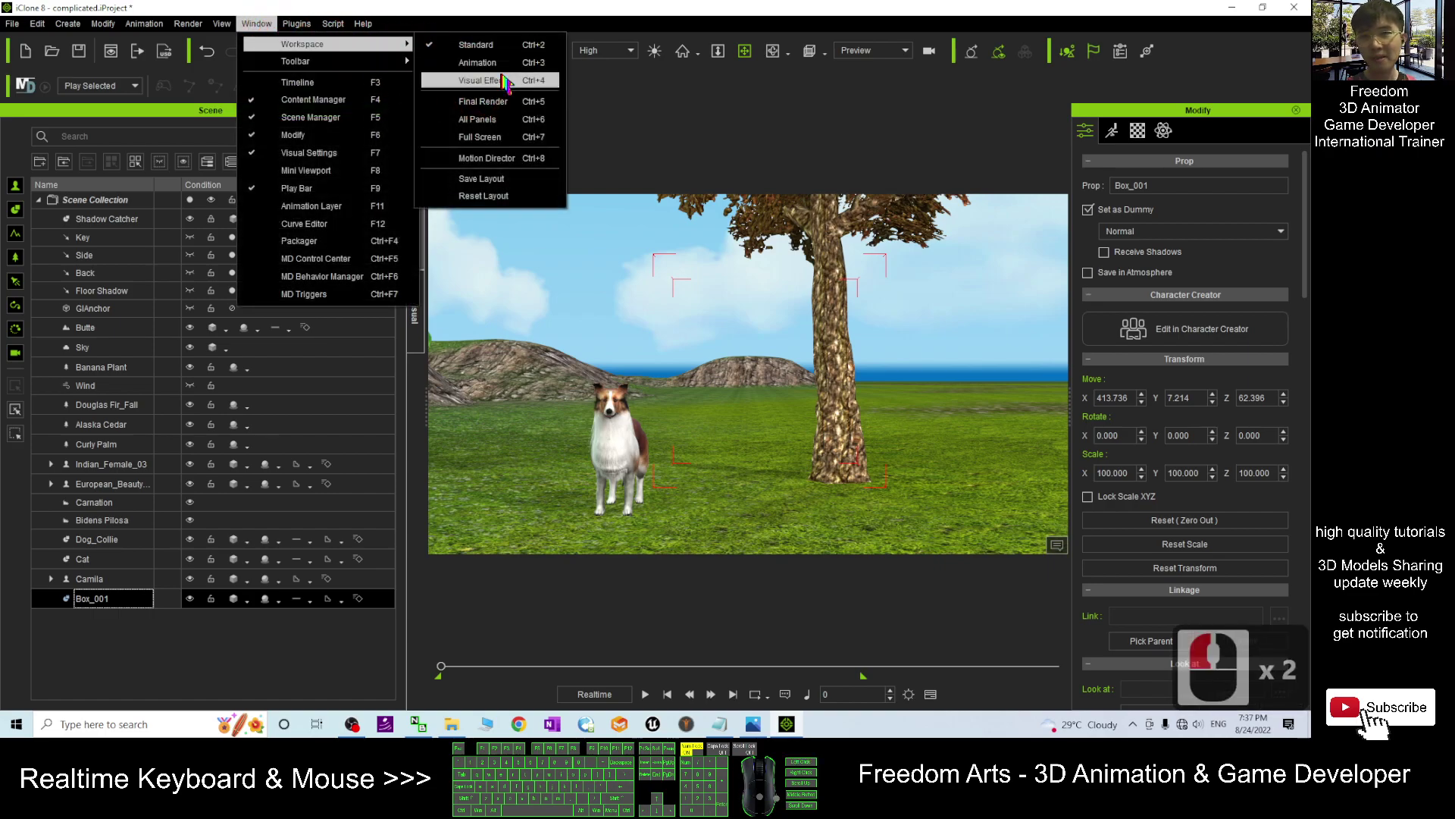
left_click(261, 25)
left_click(261, 25)
left_click(261, 25)
left_click(256, 24)
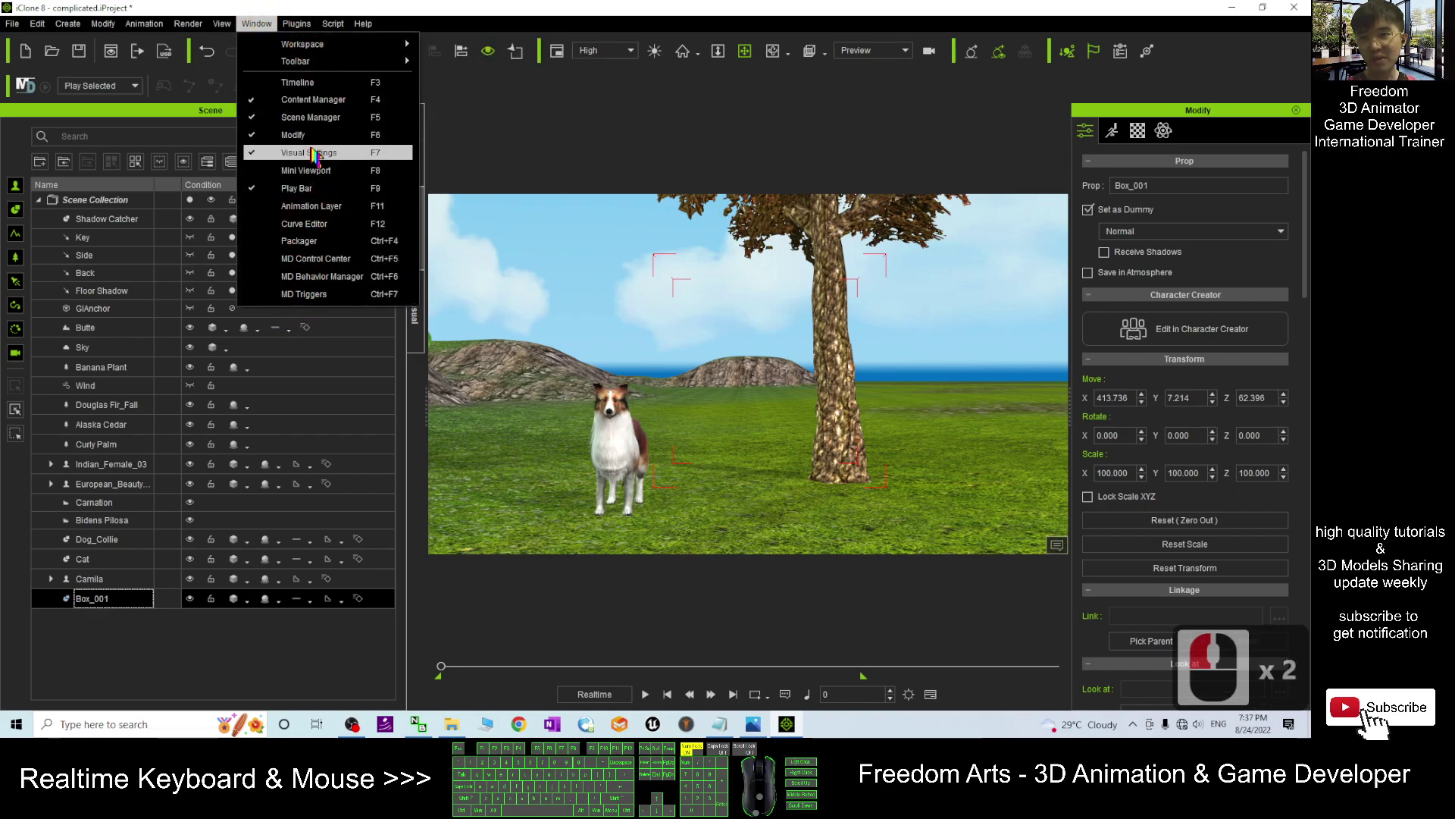
left_click(313, 45)
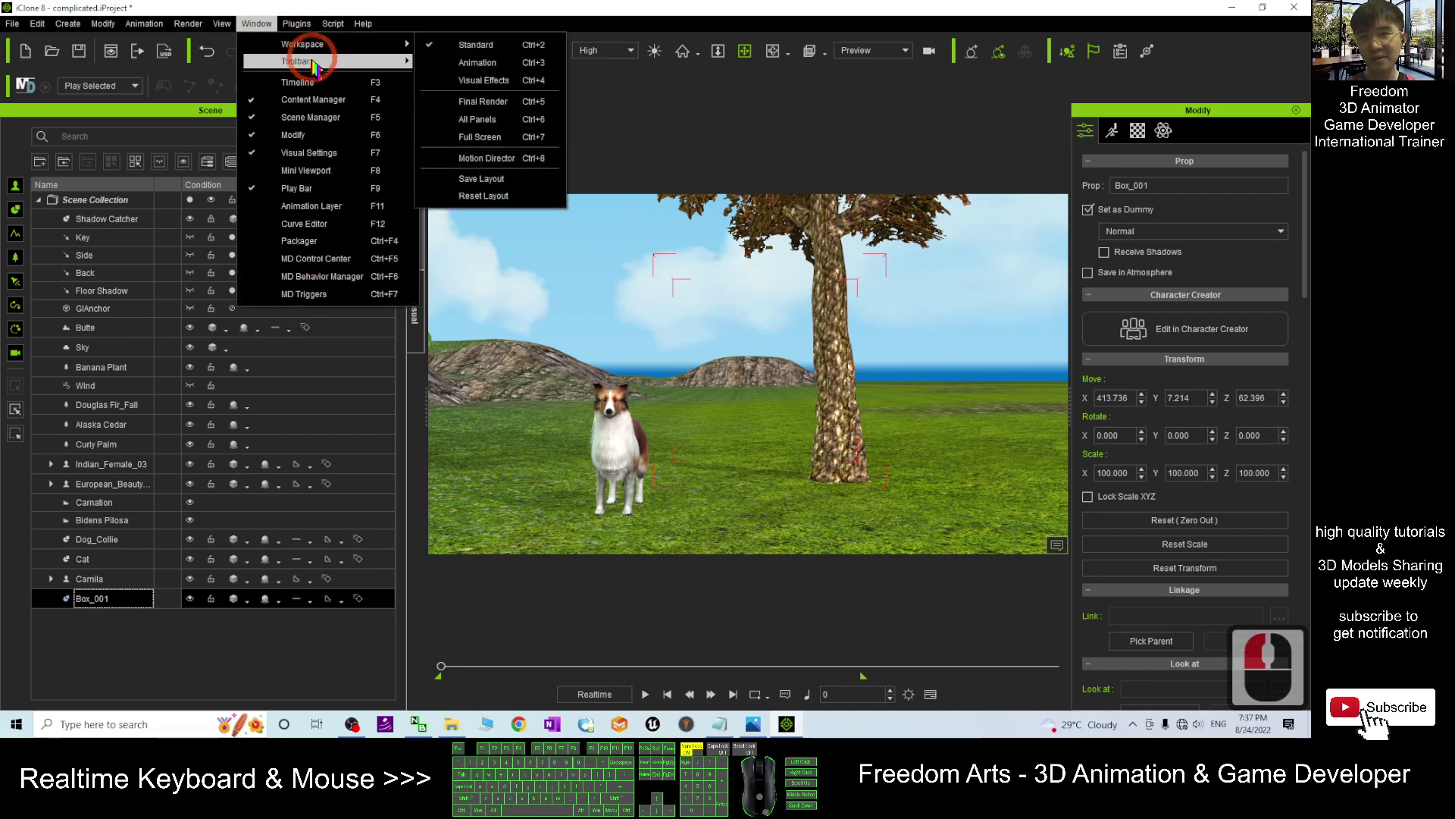
left_click(307, 60)
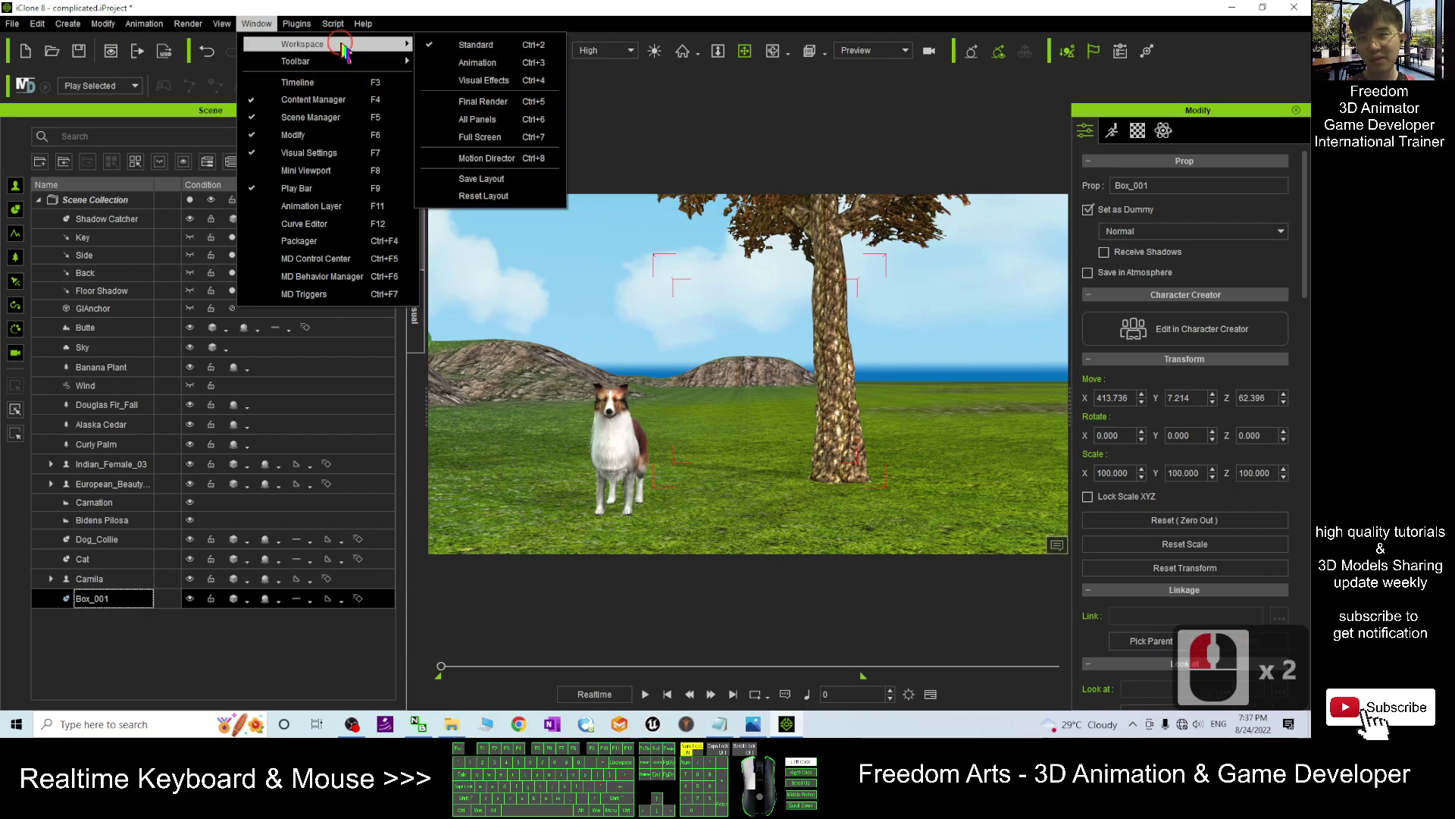
left_click(337, 45)
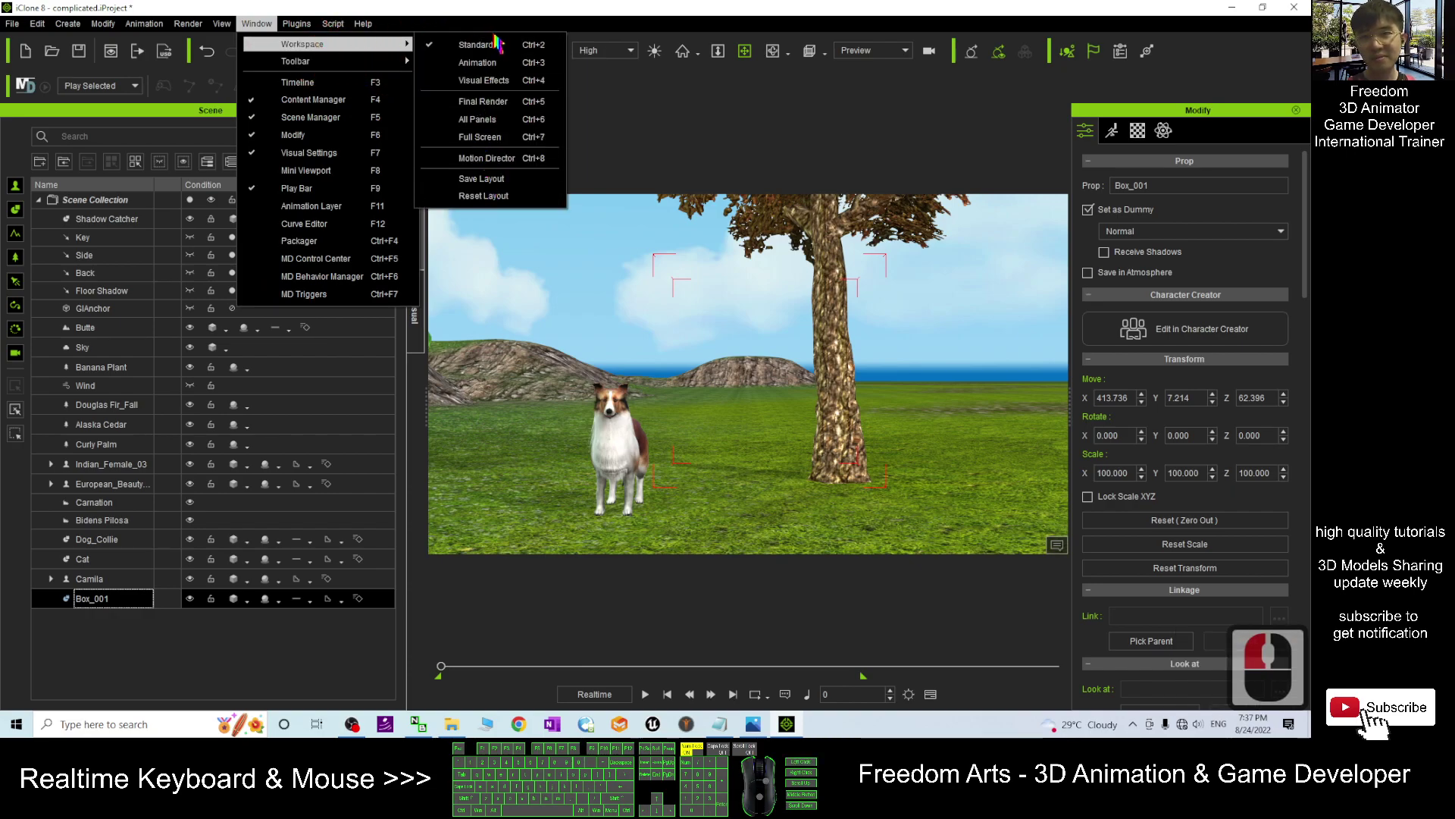
left_click(491, 122)
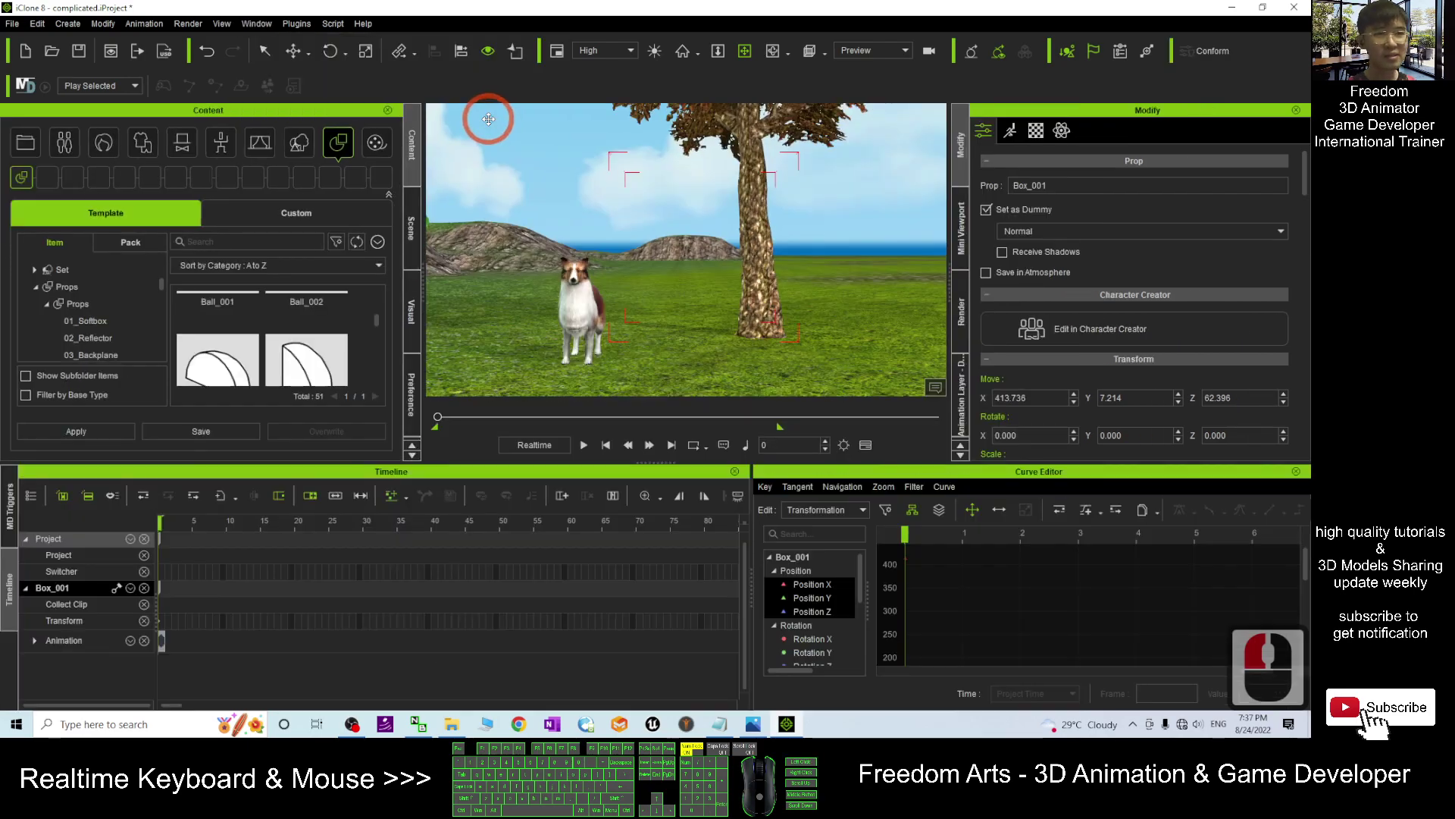
Close the Timeline and the Curve Editor and bring up the Render settings.
left_click(735, 471)
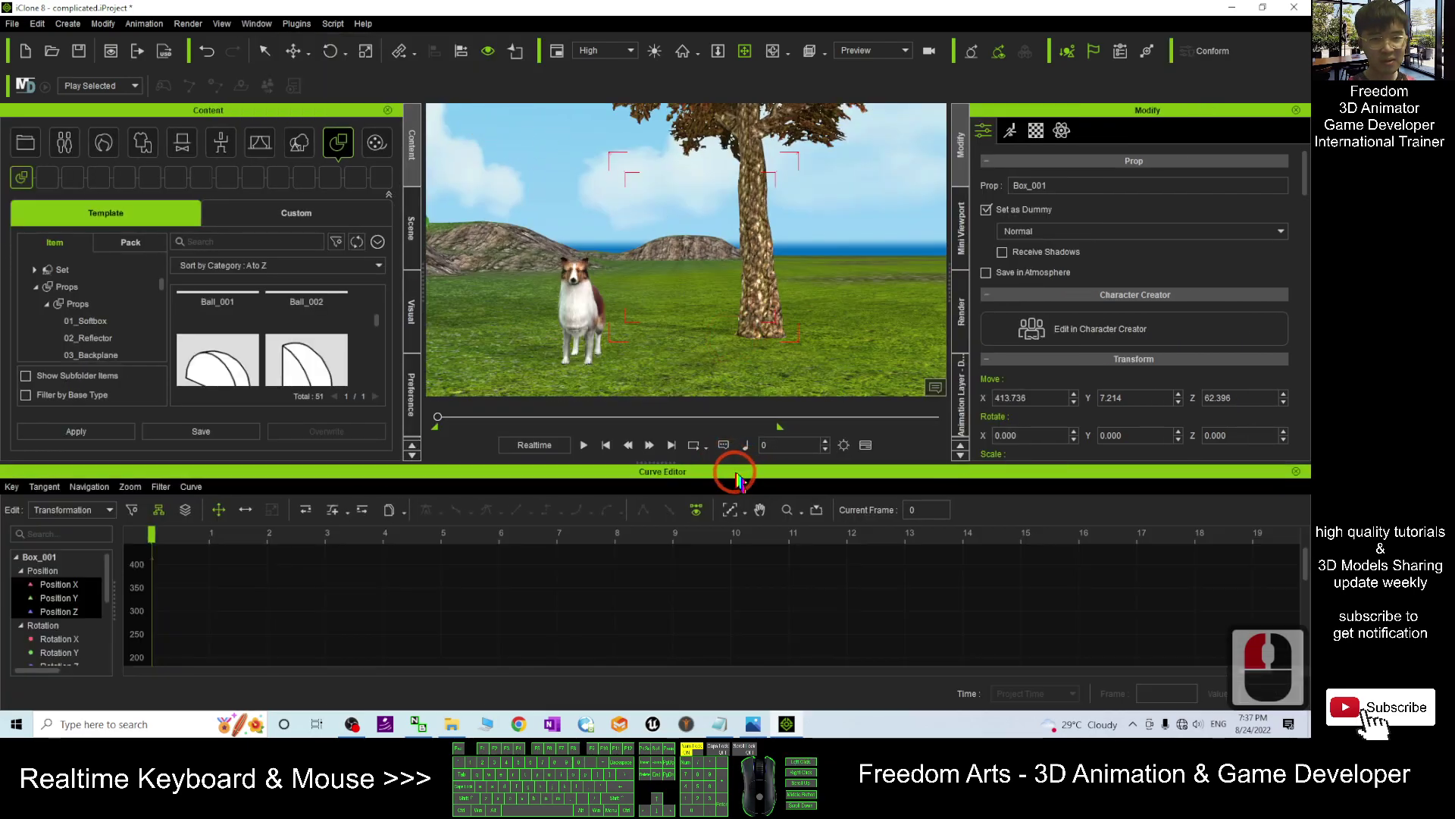
left_click(1297, 474)
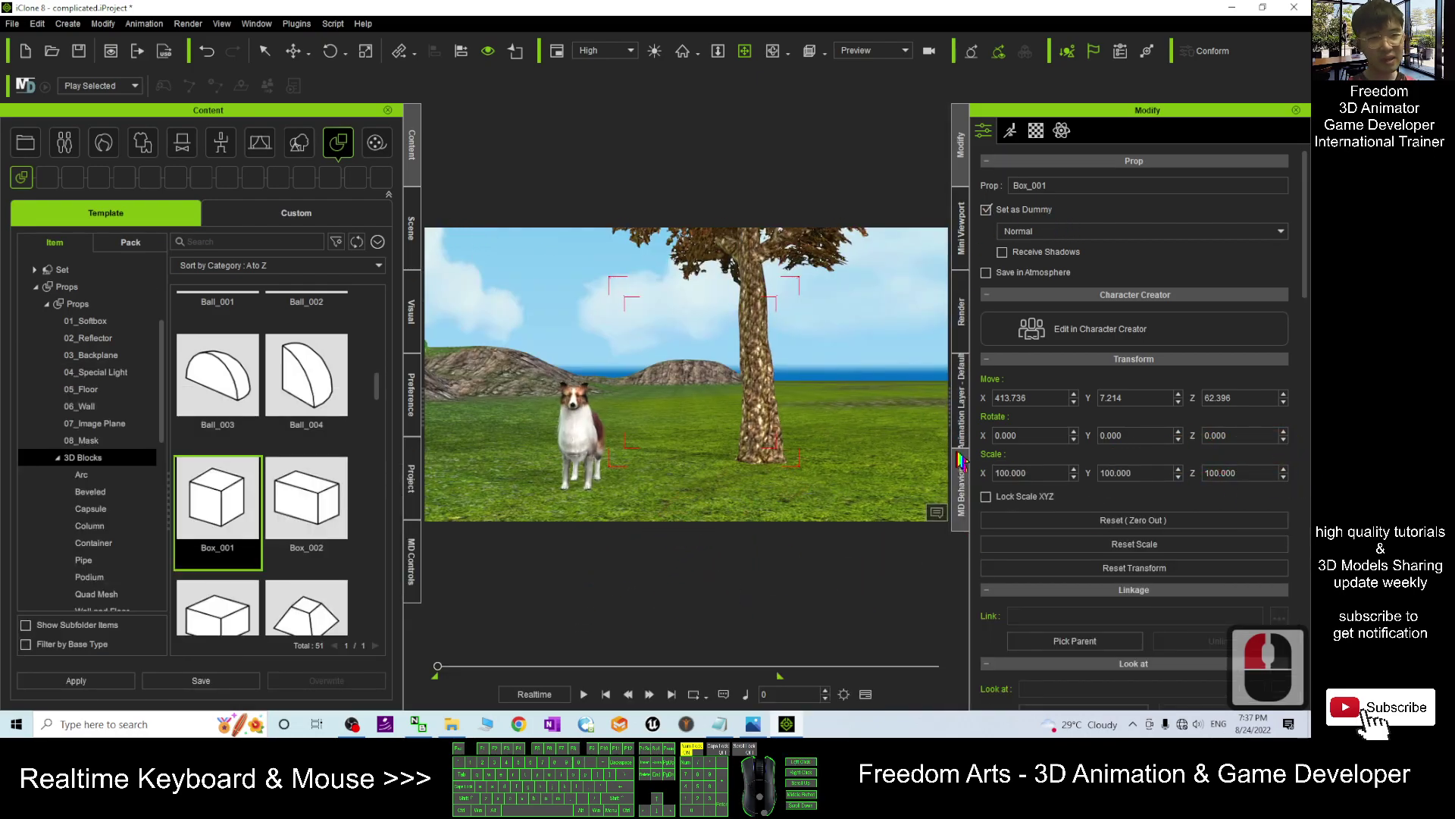
left_click(960, 311)
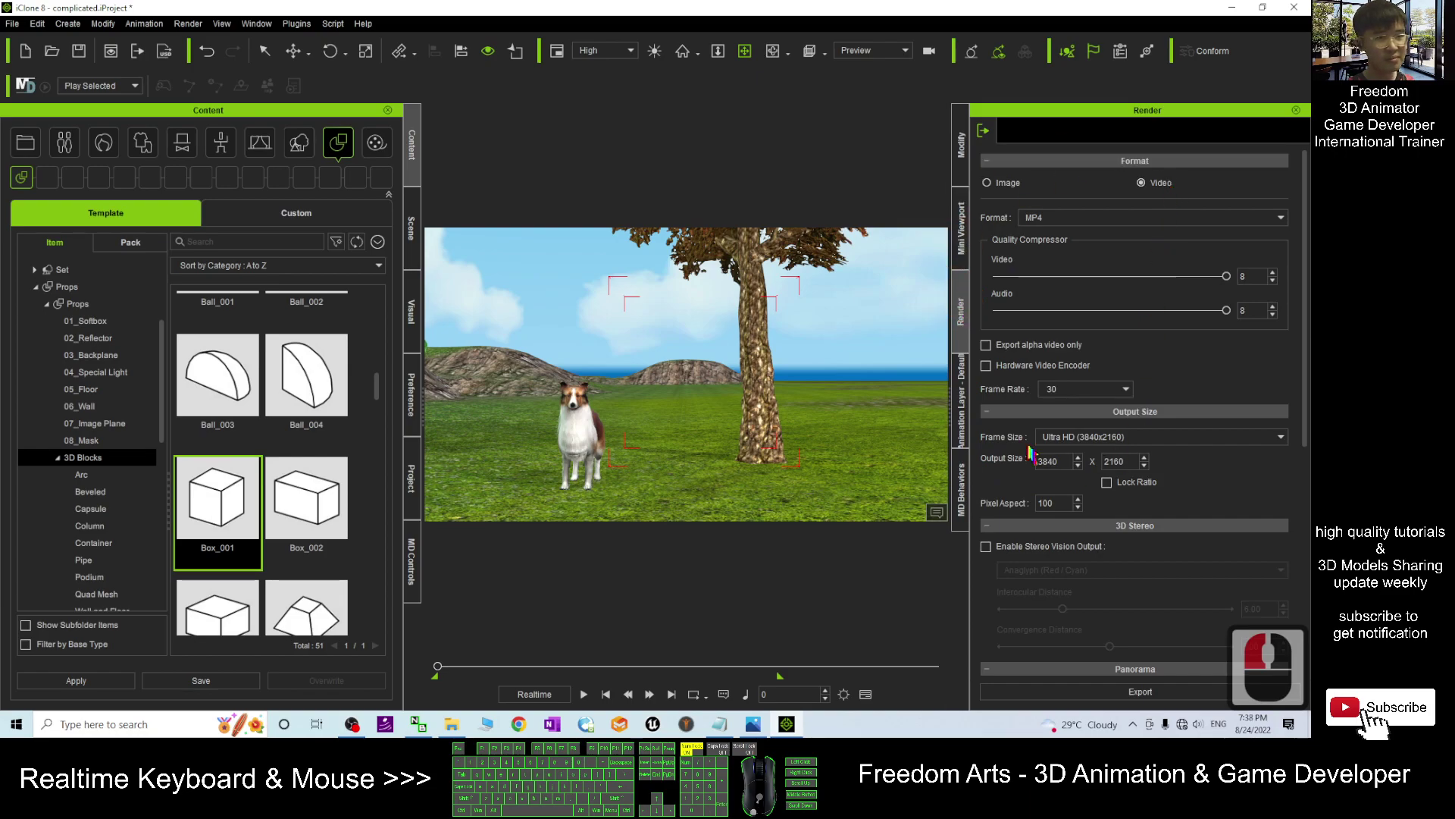
Select Box_001 in the scene list and focus the view on it.
left_click(412, 228)
left_click(93, 599)
key("f")
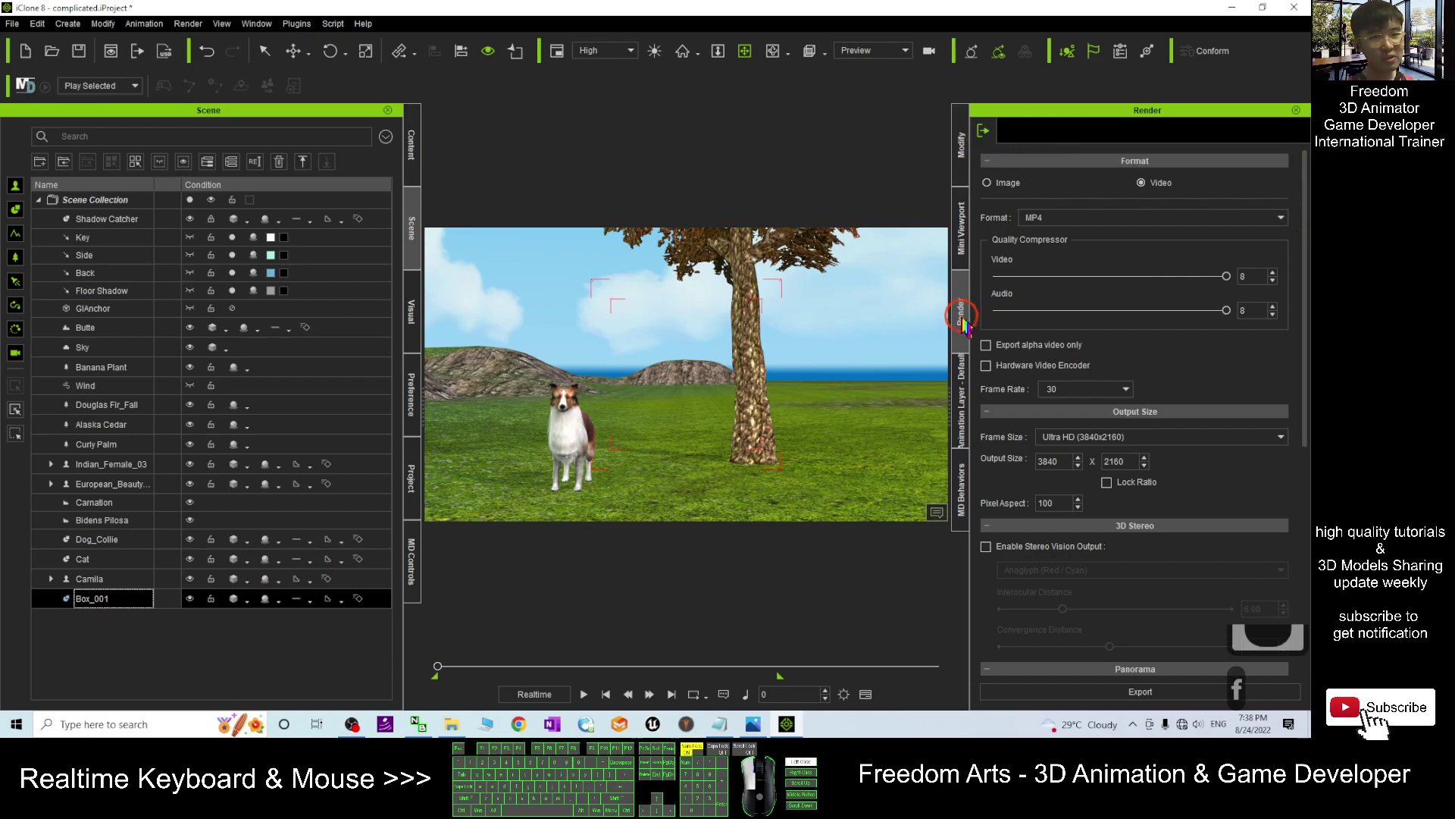
Keep Video as the render output type and enable 360° Panorama for it.
double_click(1143, 184)
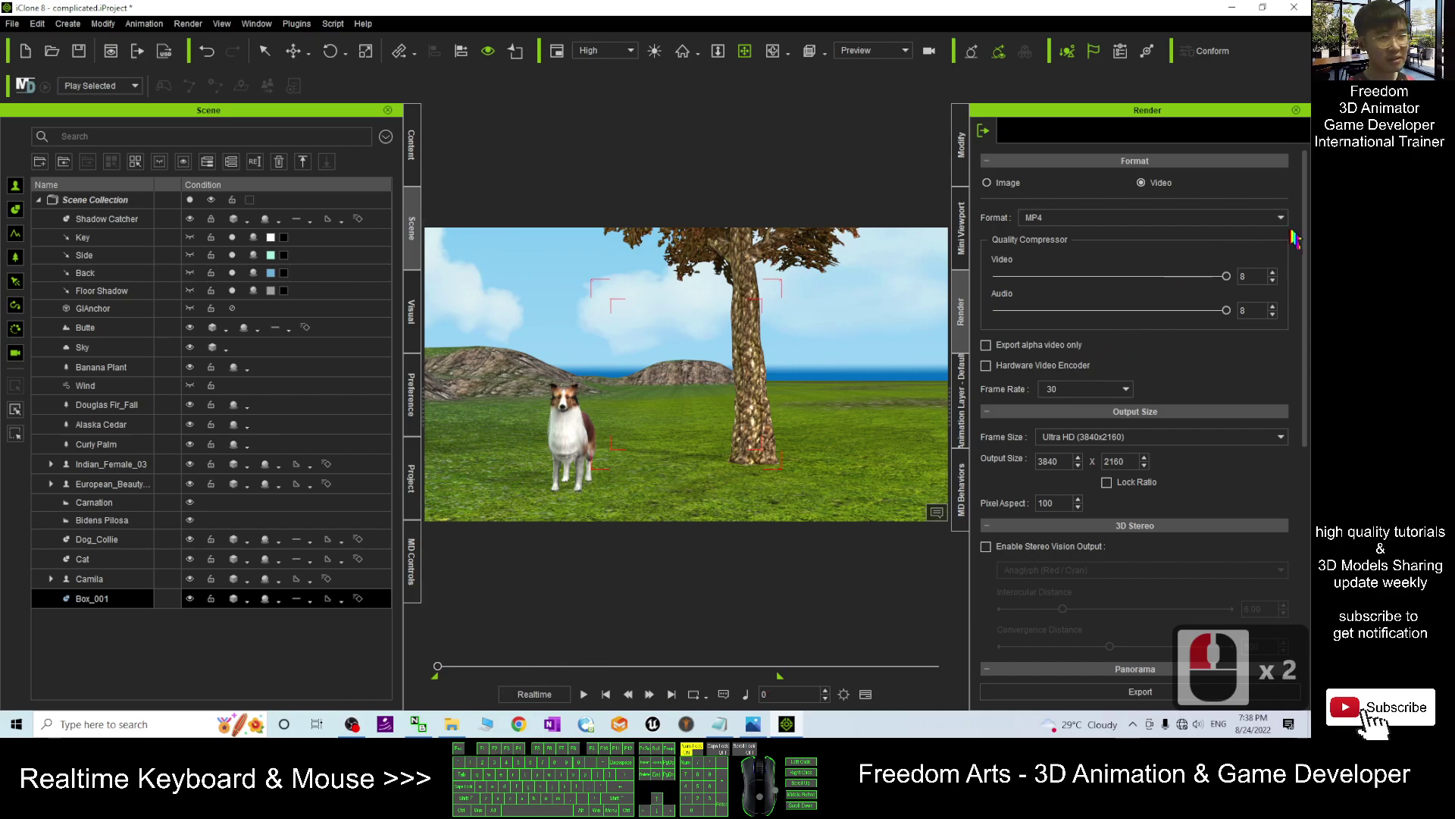
left_click_drag(1311, 225, 1302, 455)
scroll(1025, 358, "up", 3)
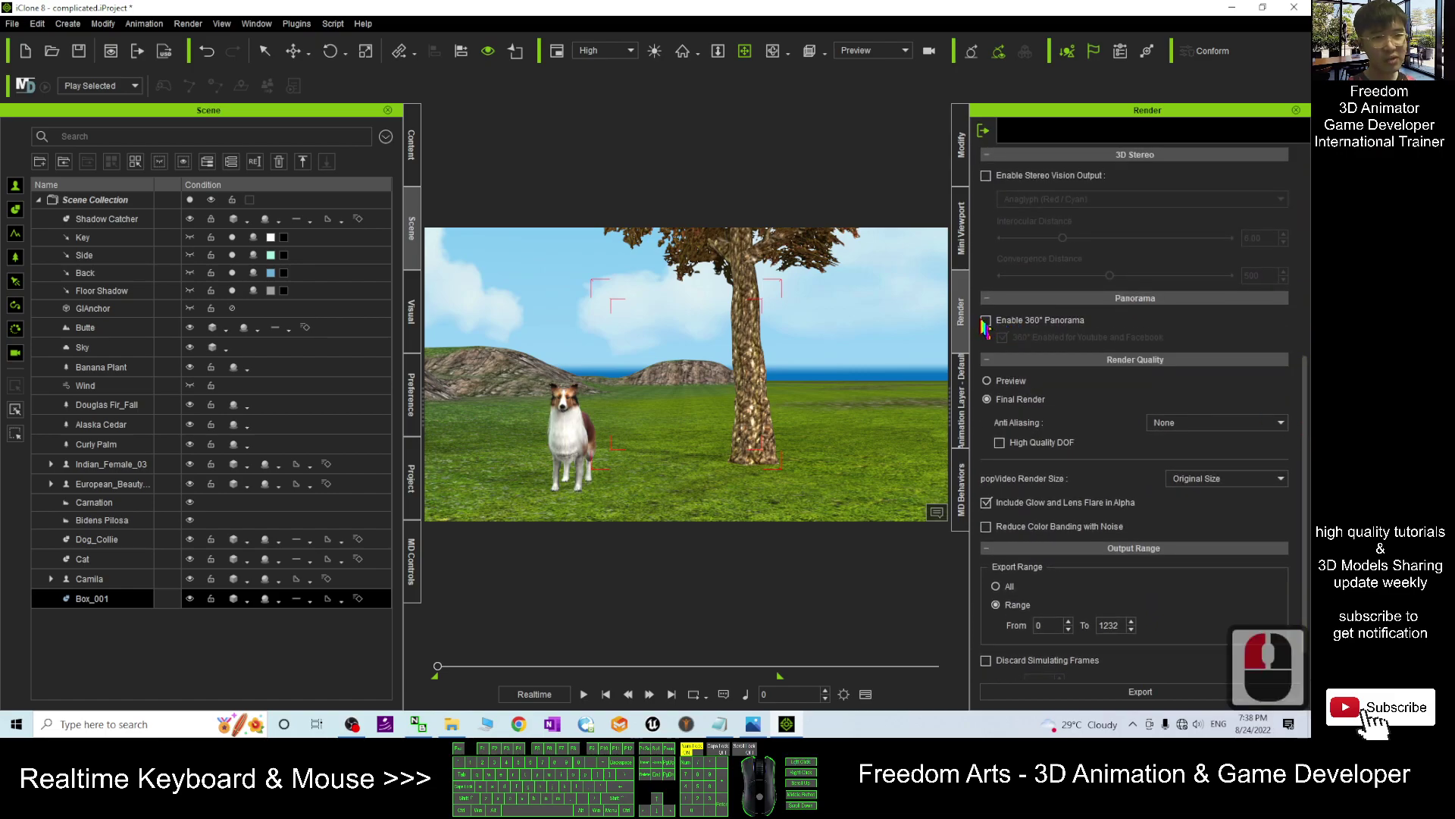
left_click(987, 322)
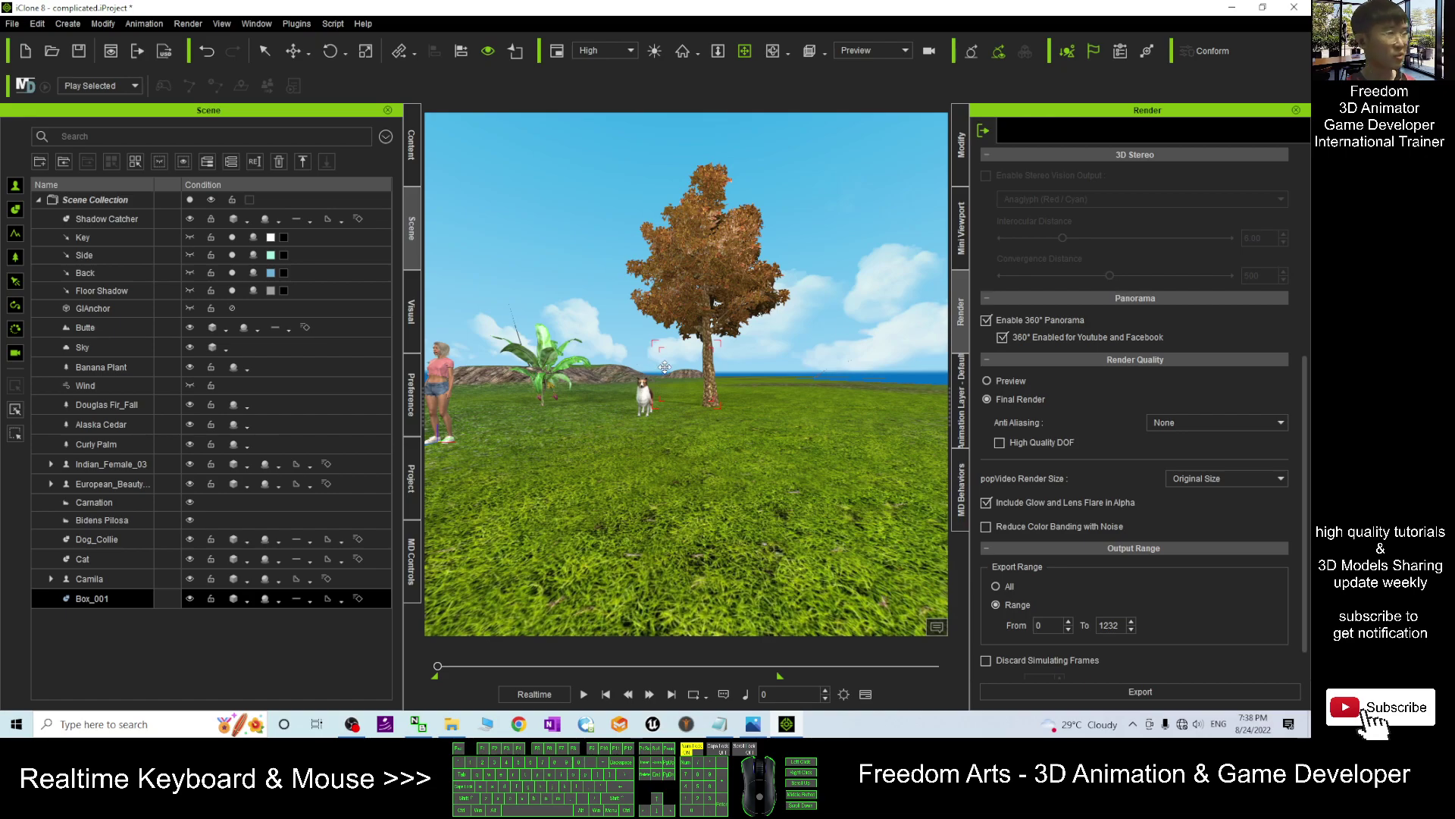
Refocus the panorama view on the Box_001 dummy as the 360° viewpoint.
double_click(104, 600)
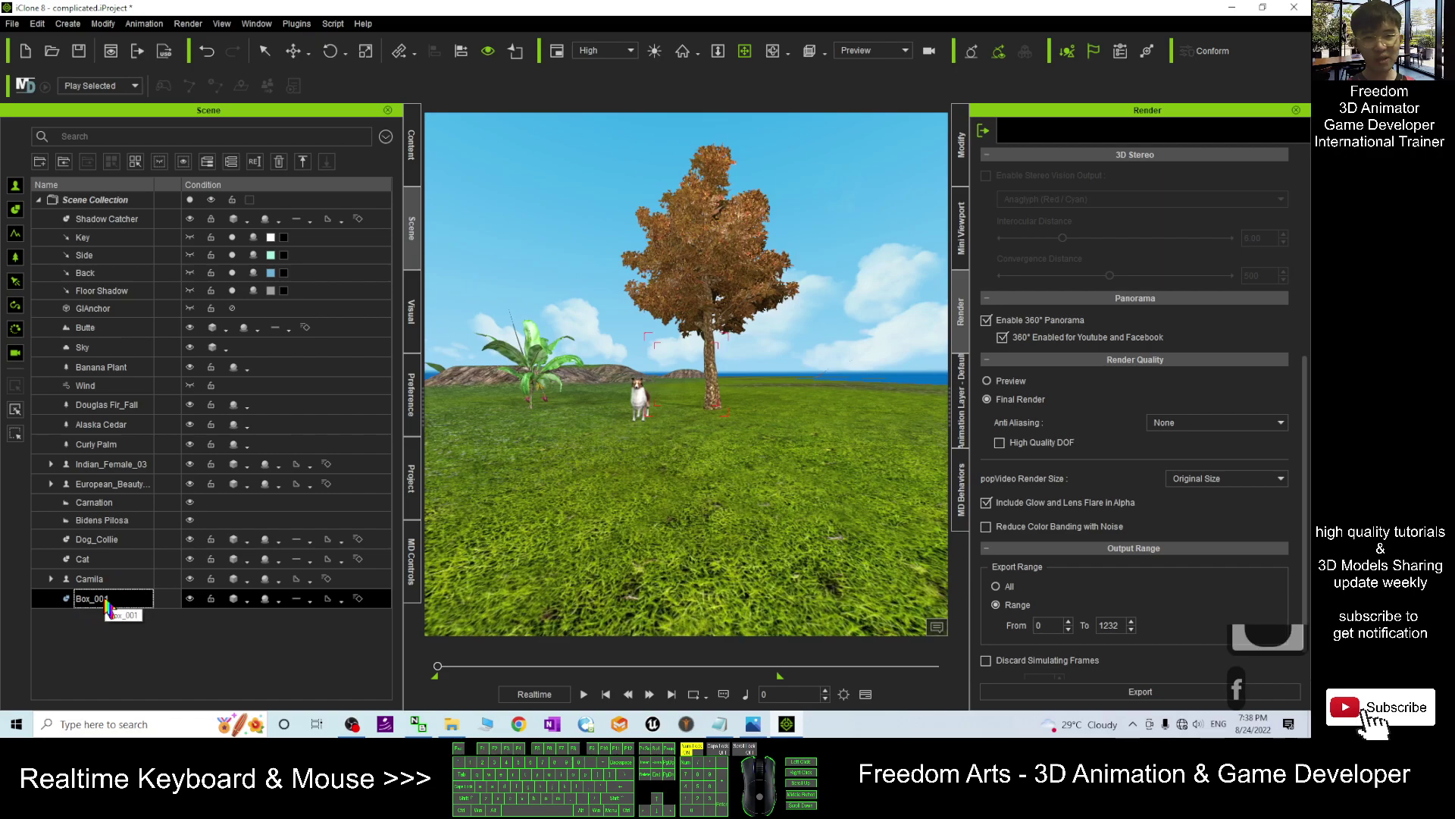
key("f")
left_click(106, 600)
key("f")
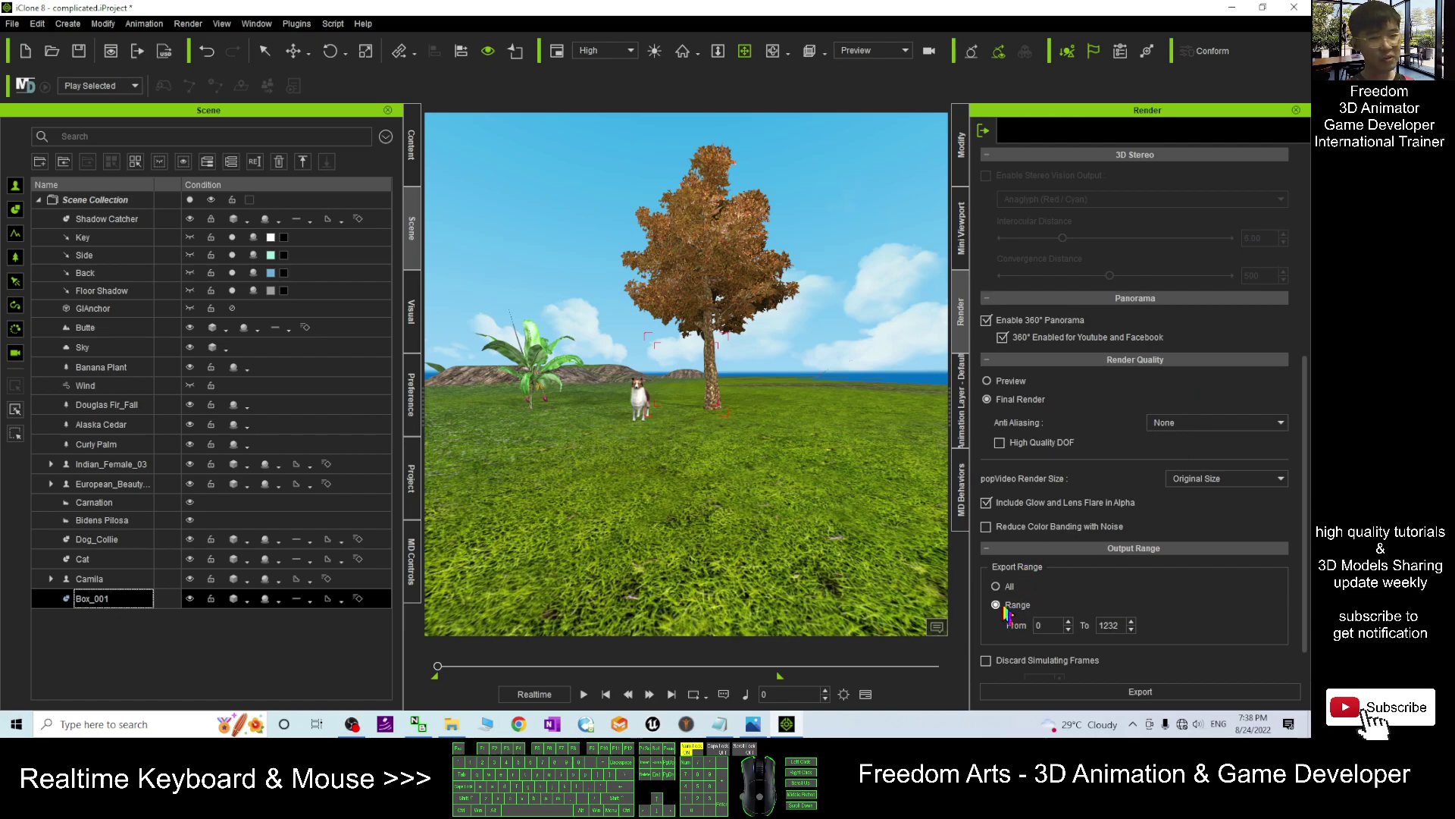
Choose Video output in MP4 format for the panorama render.
scroll(1271, 334, "up", 5)
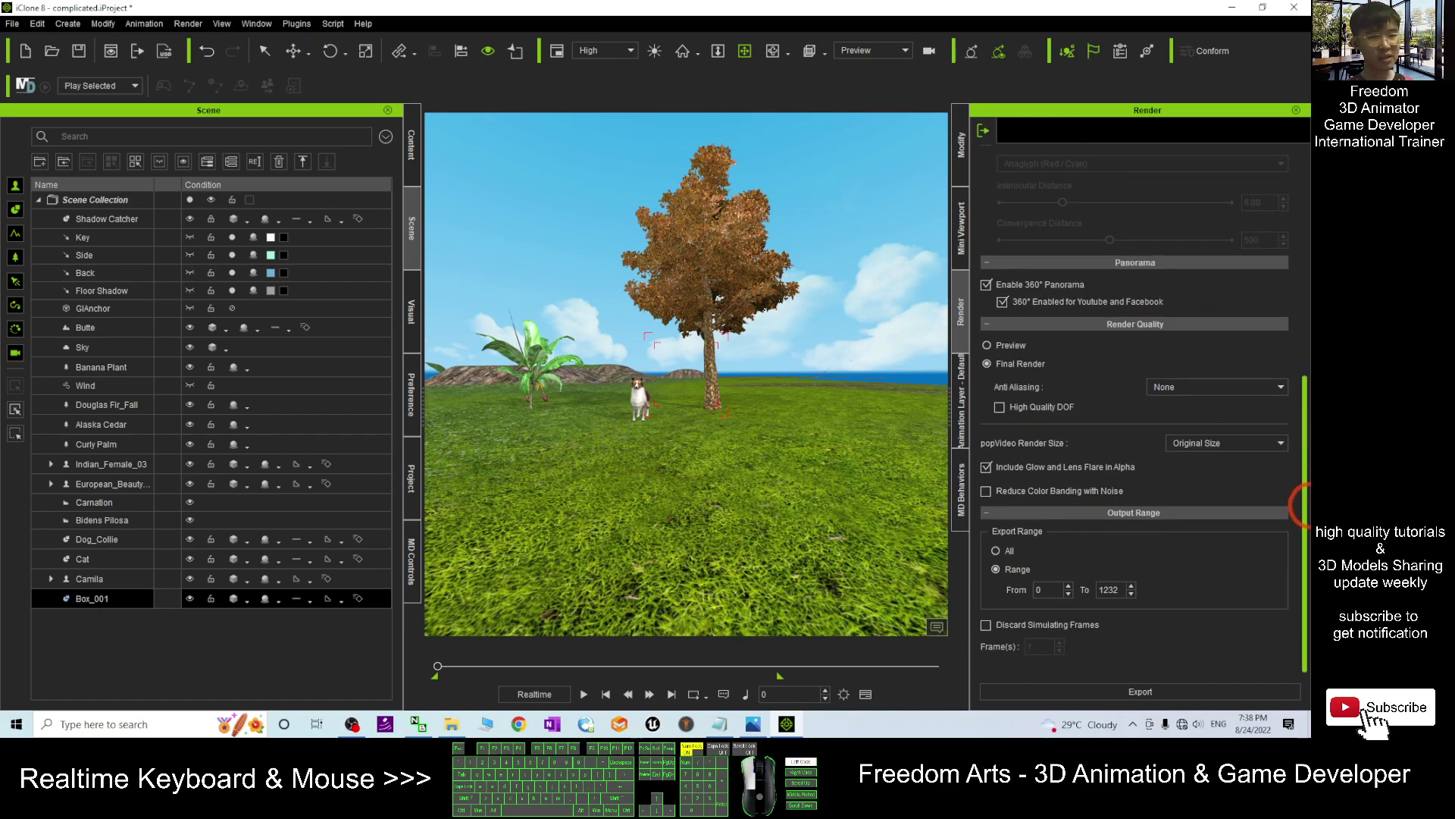
left_click(1169, 185)
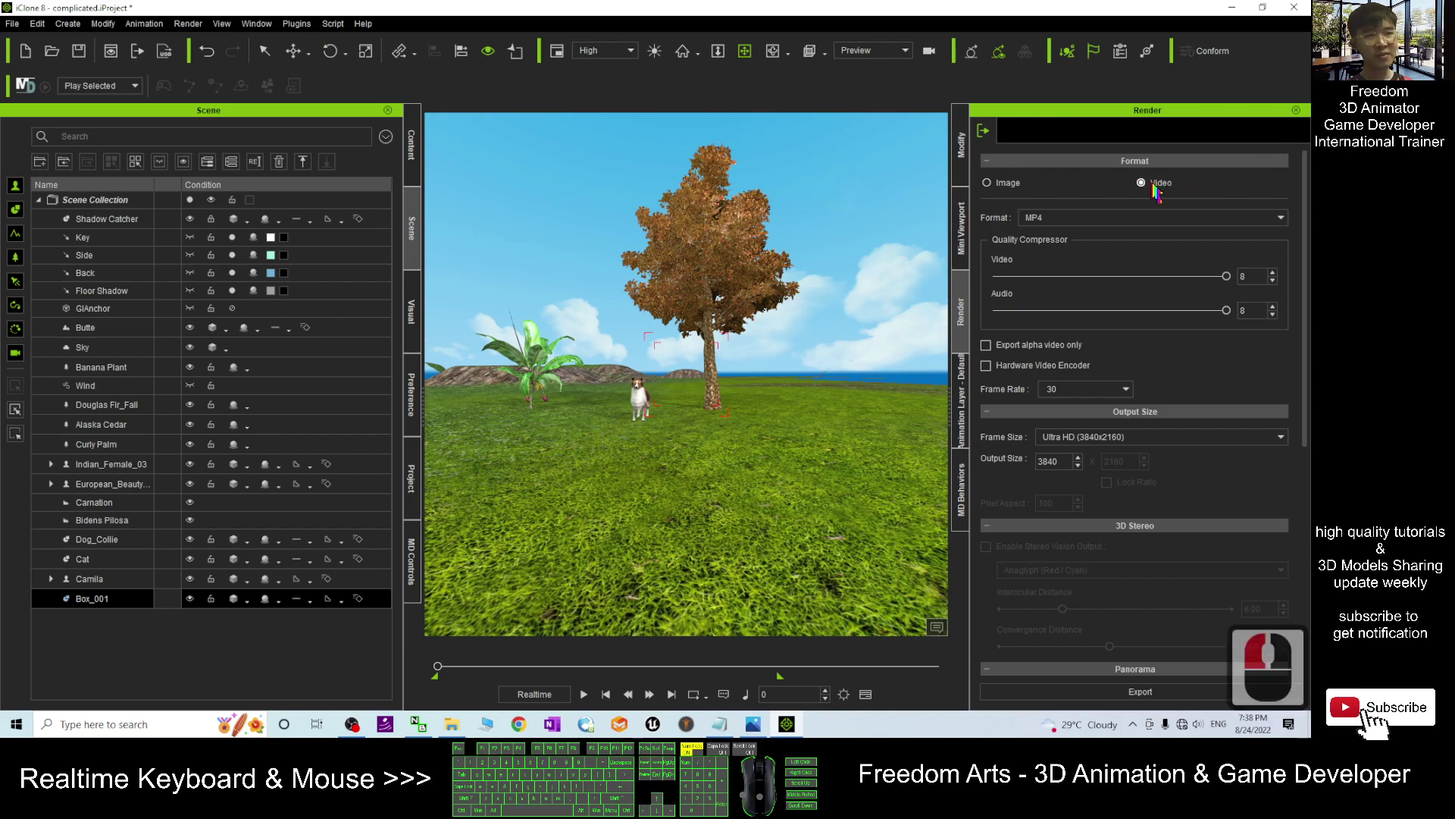
left_click(1058, 221)
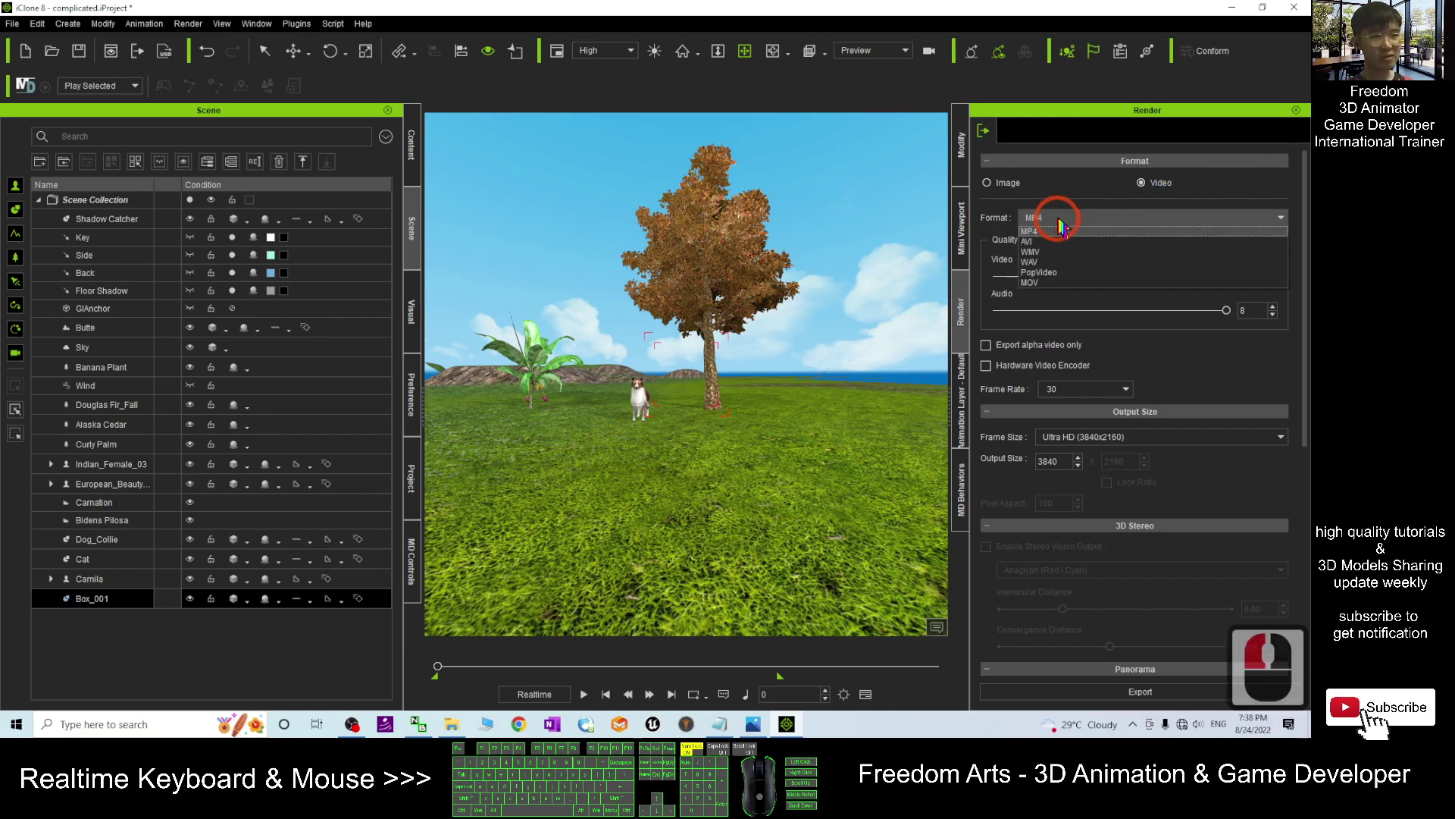
left_click(1060, 224)
left_click_drag(1303, 250, 1282, 547)
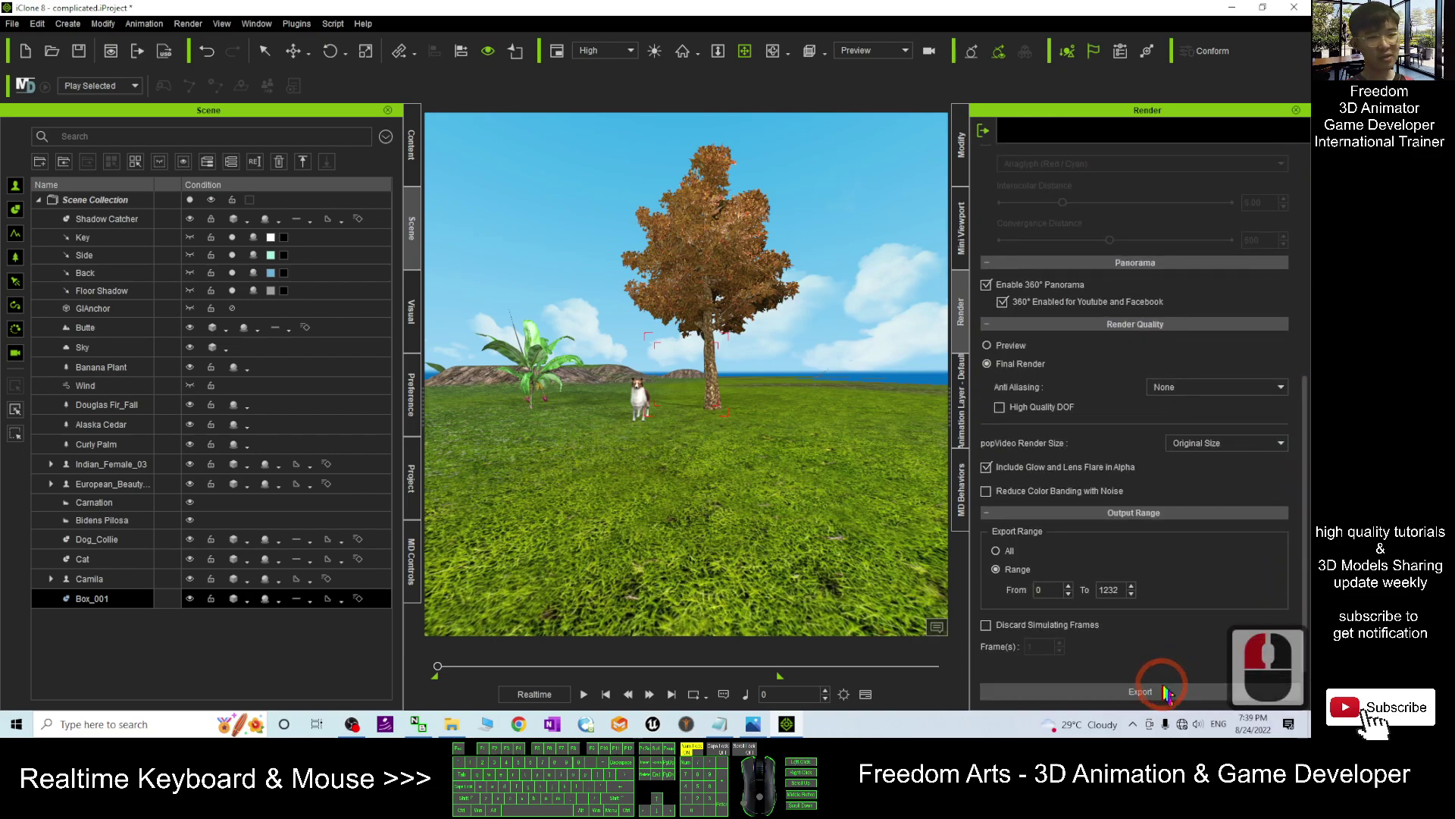
Export the 360° video to the Desktop as an MP4 file named "VR360 sample 01" and start rendering.
left_click(1141, 693)
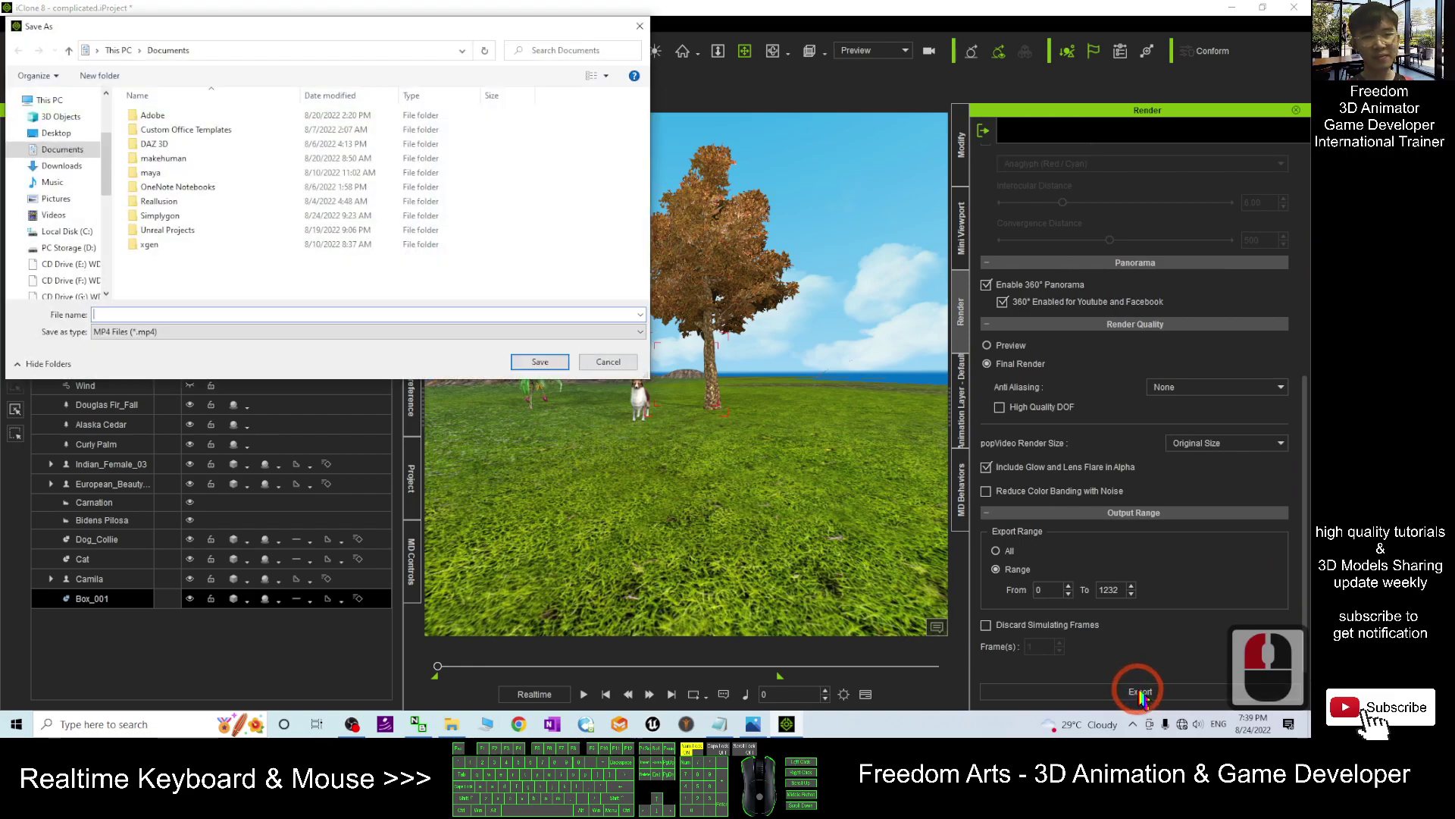
left_click(56, 132)
left_click(111, 319)
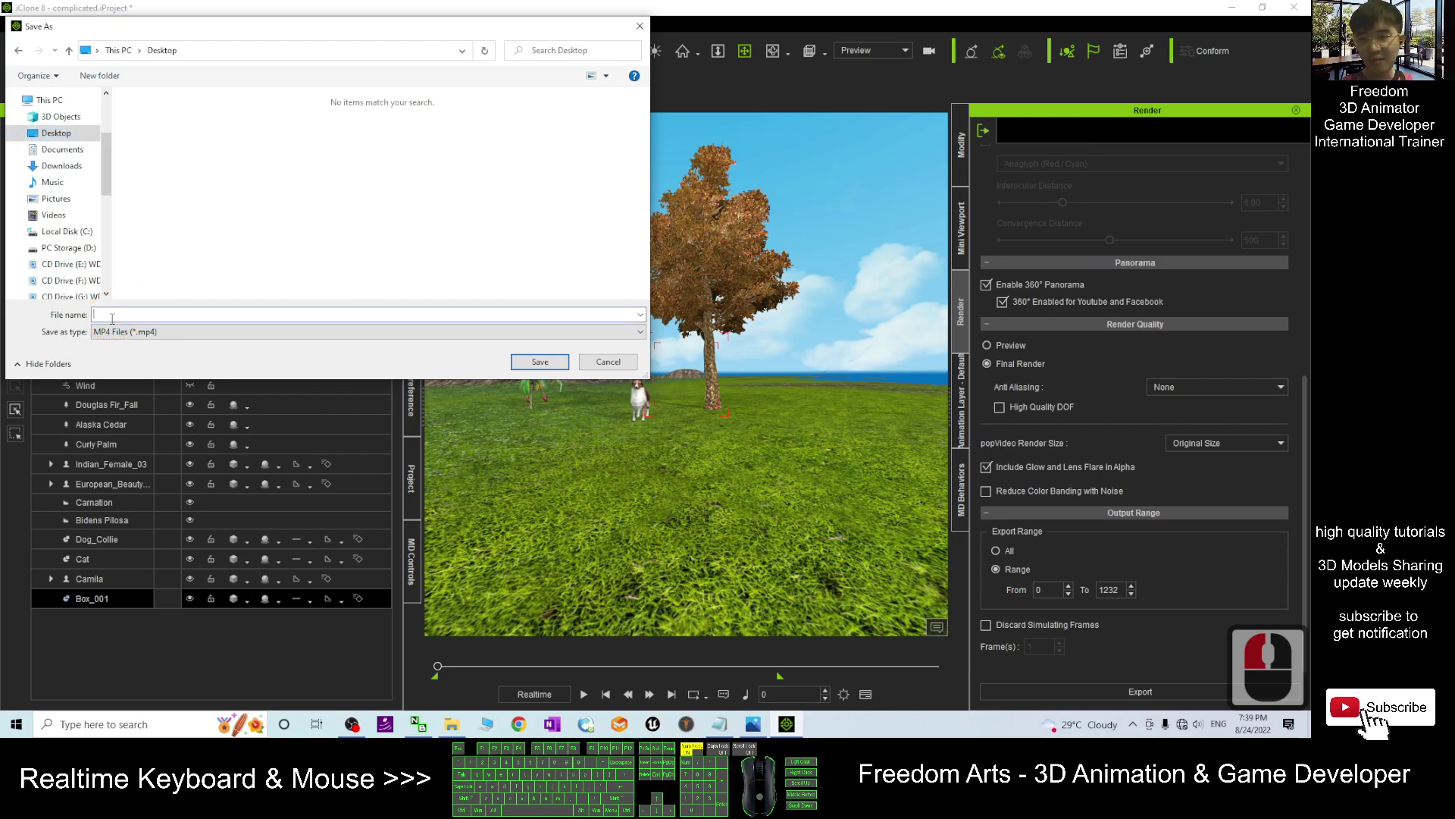
type("VR360")
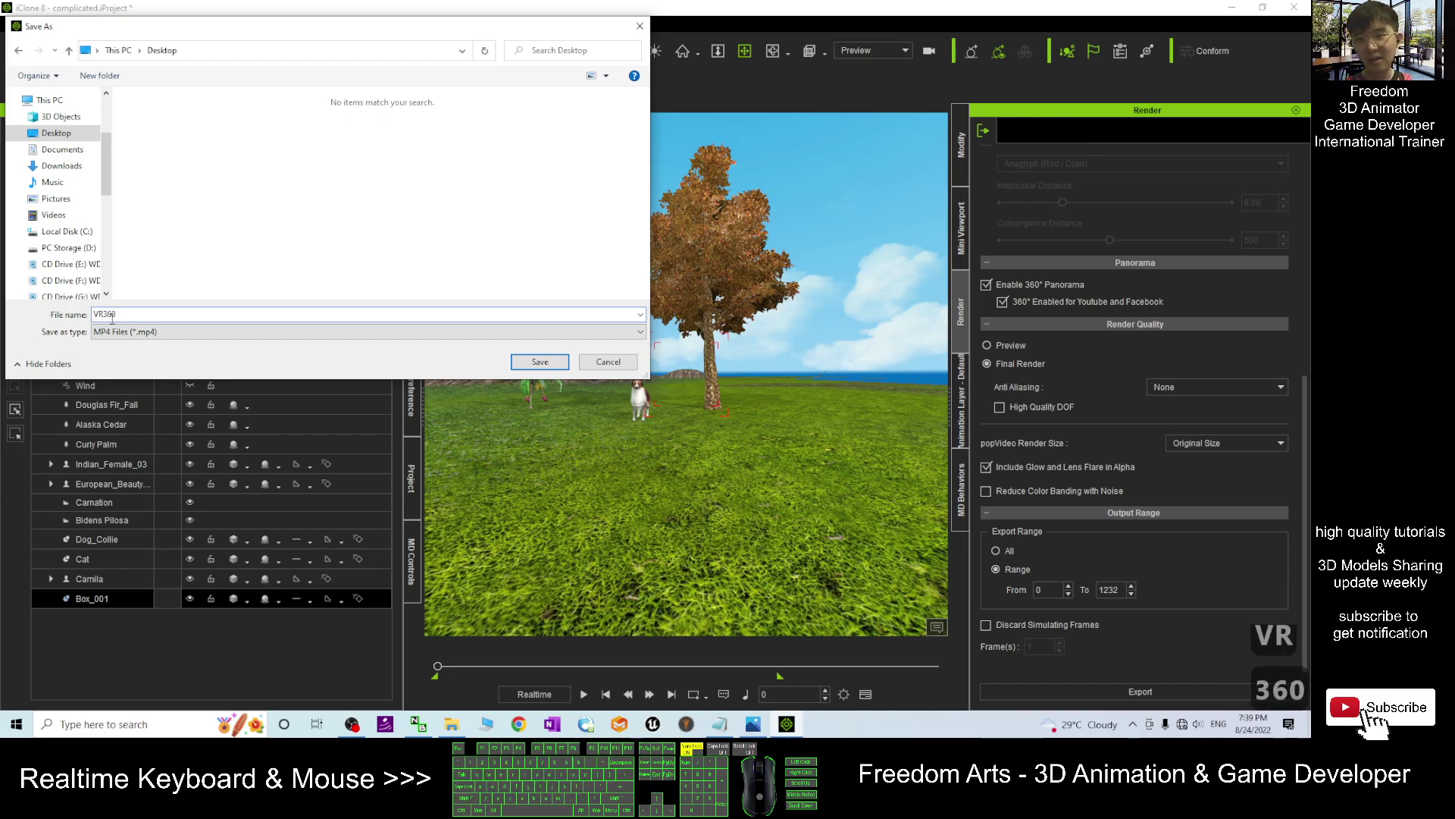
key("BackSpace")
type("0")
key("BackSpace")
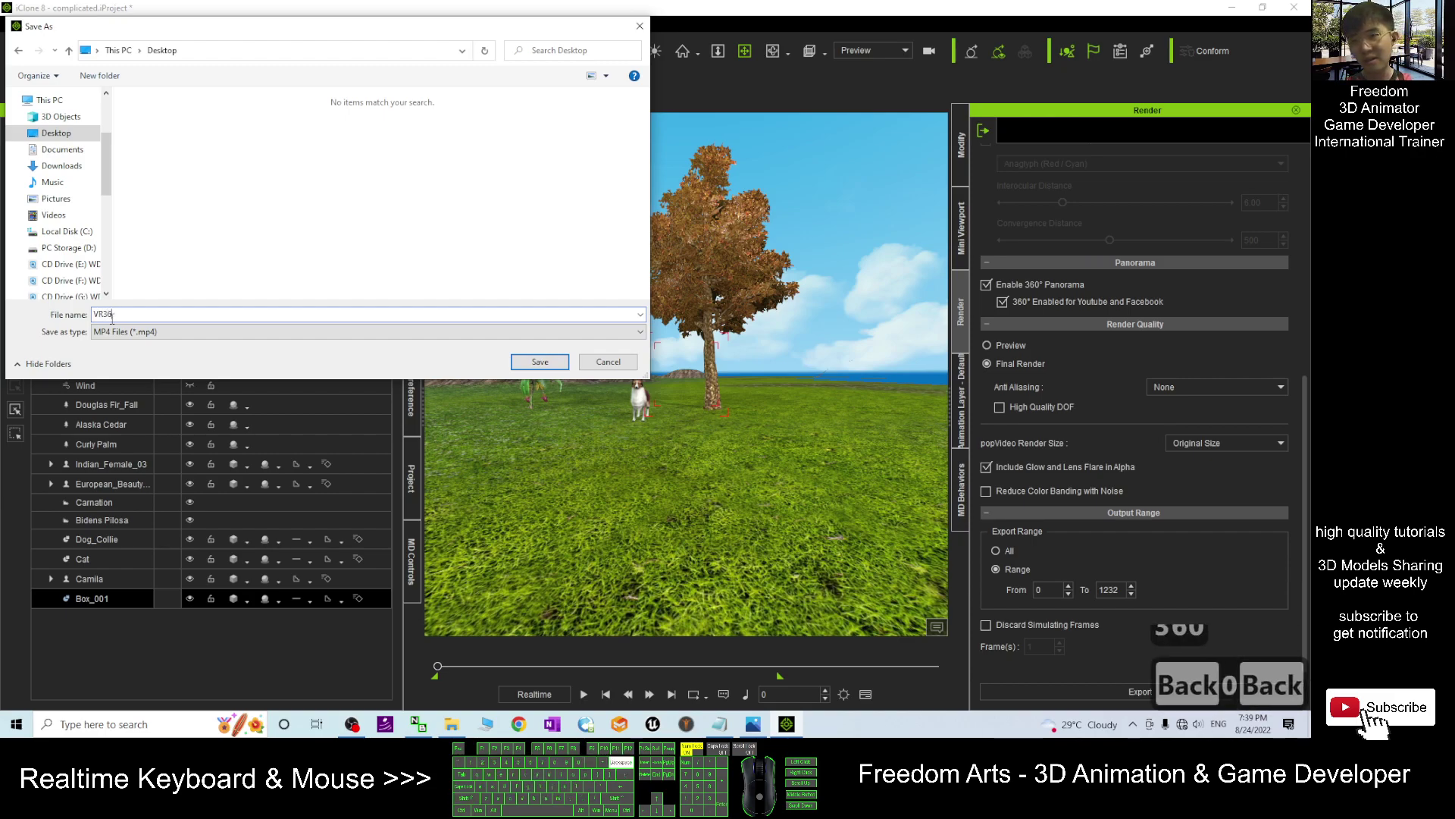
type("0 sample 01")
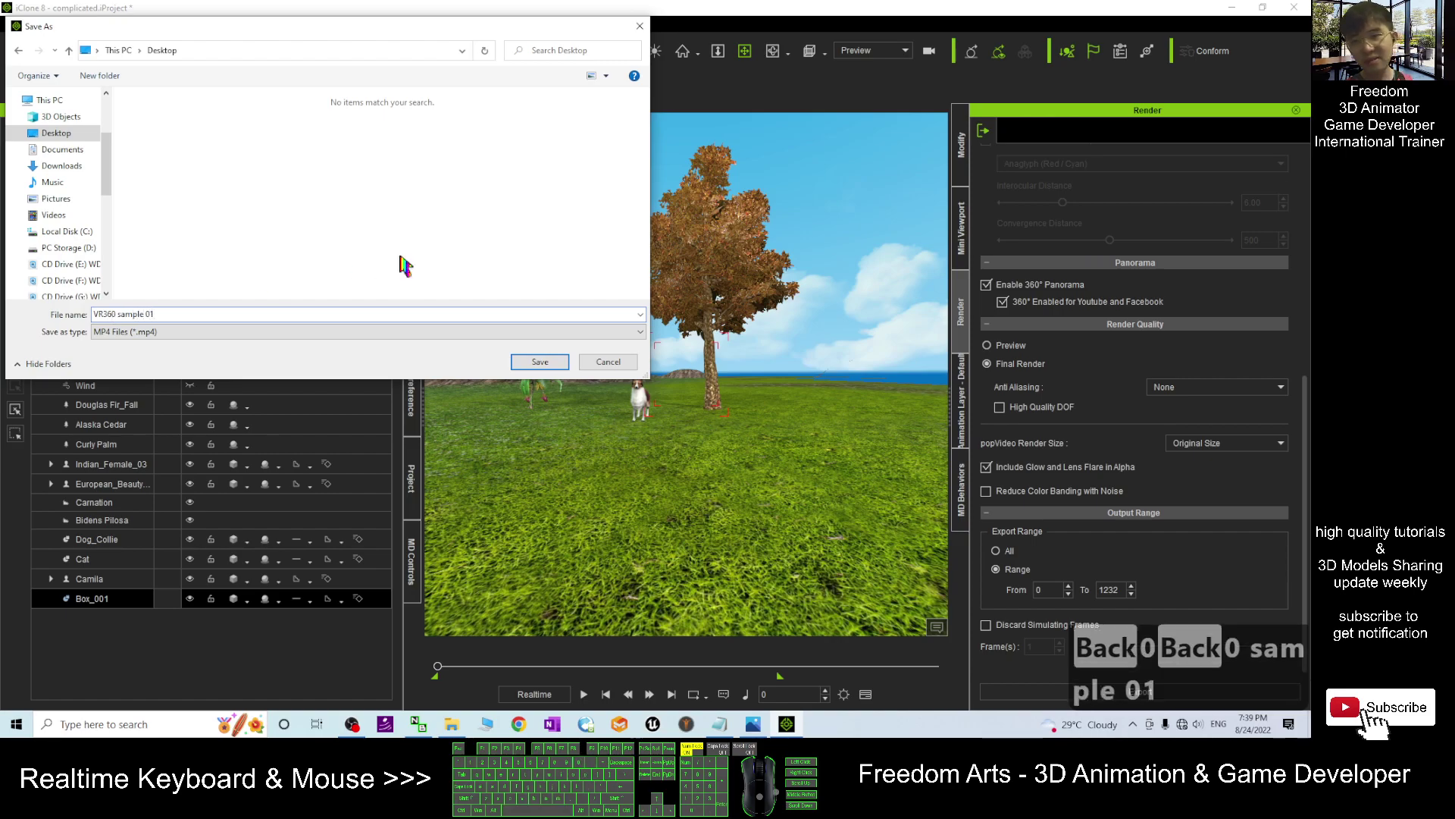
left_click(535, 362)
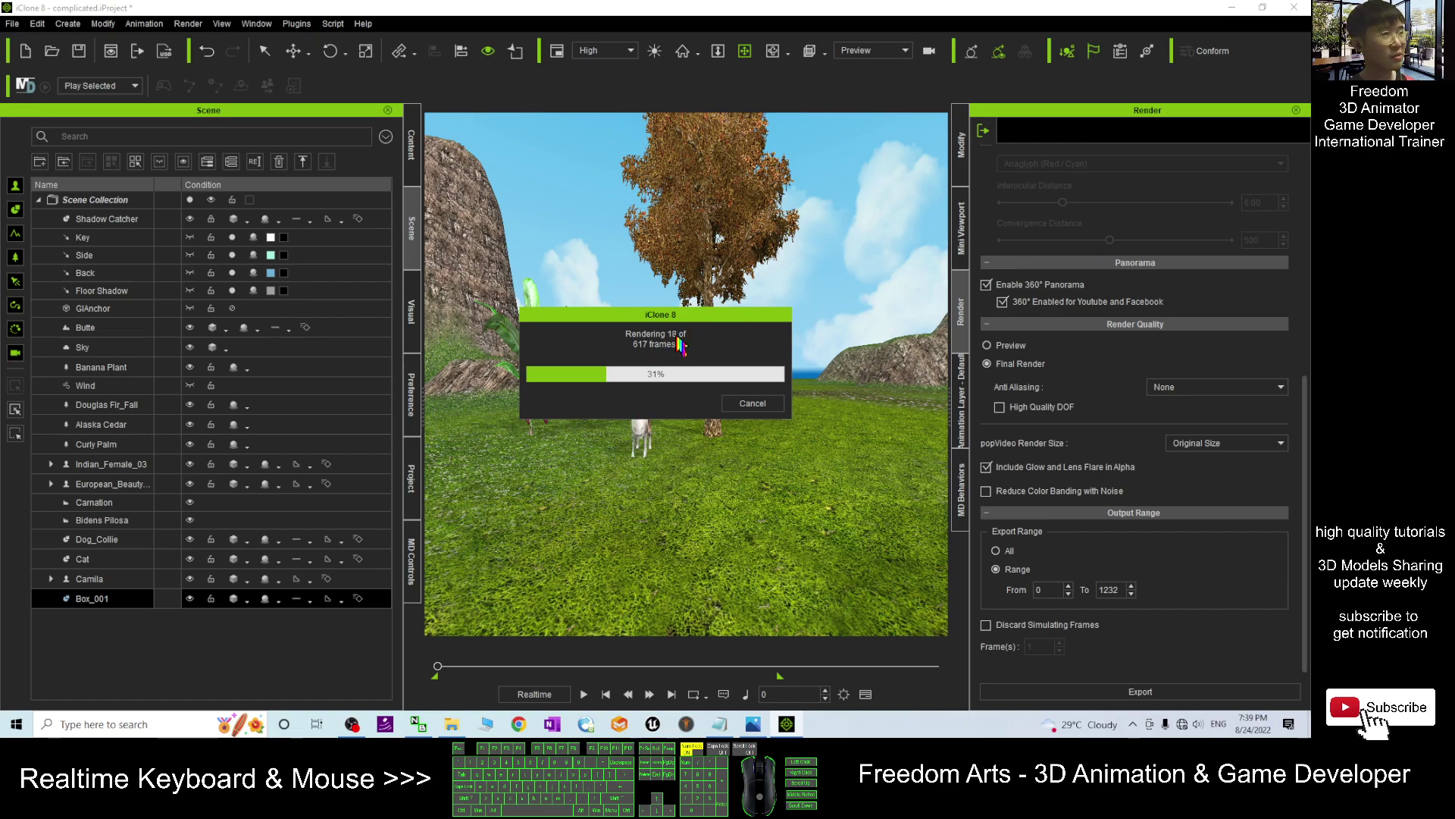
Open Task Manager during the render and show the GPU performance with a single 3D graph.
right_click(849, 724)
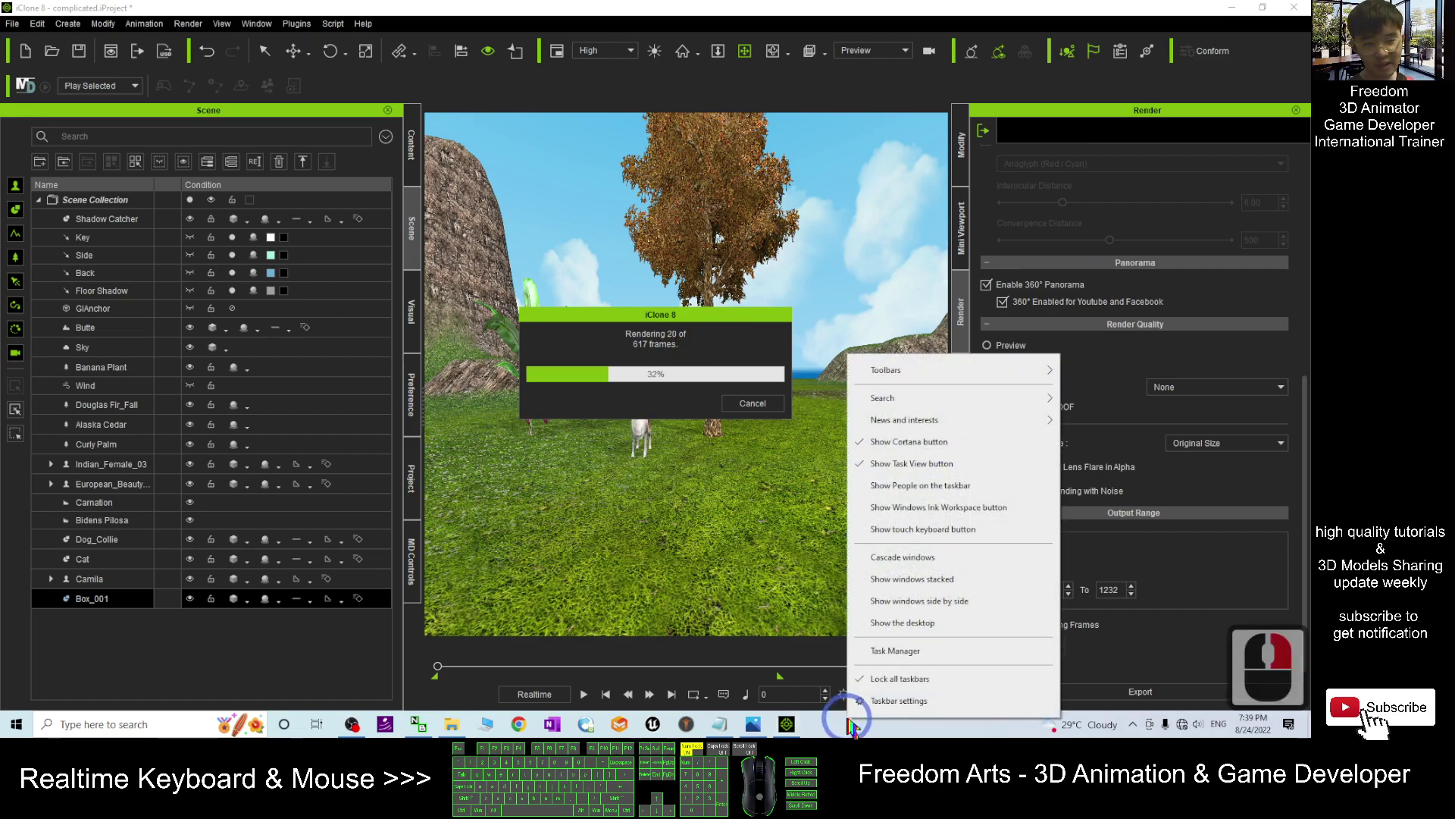
left_click(893, 651)
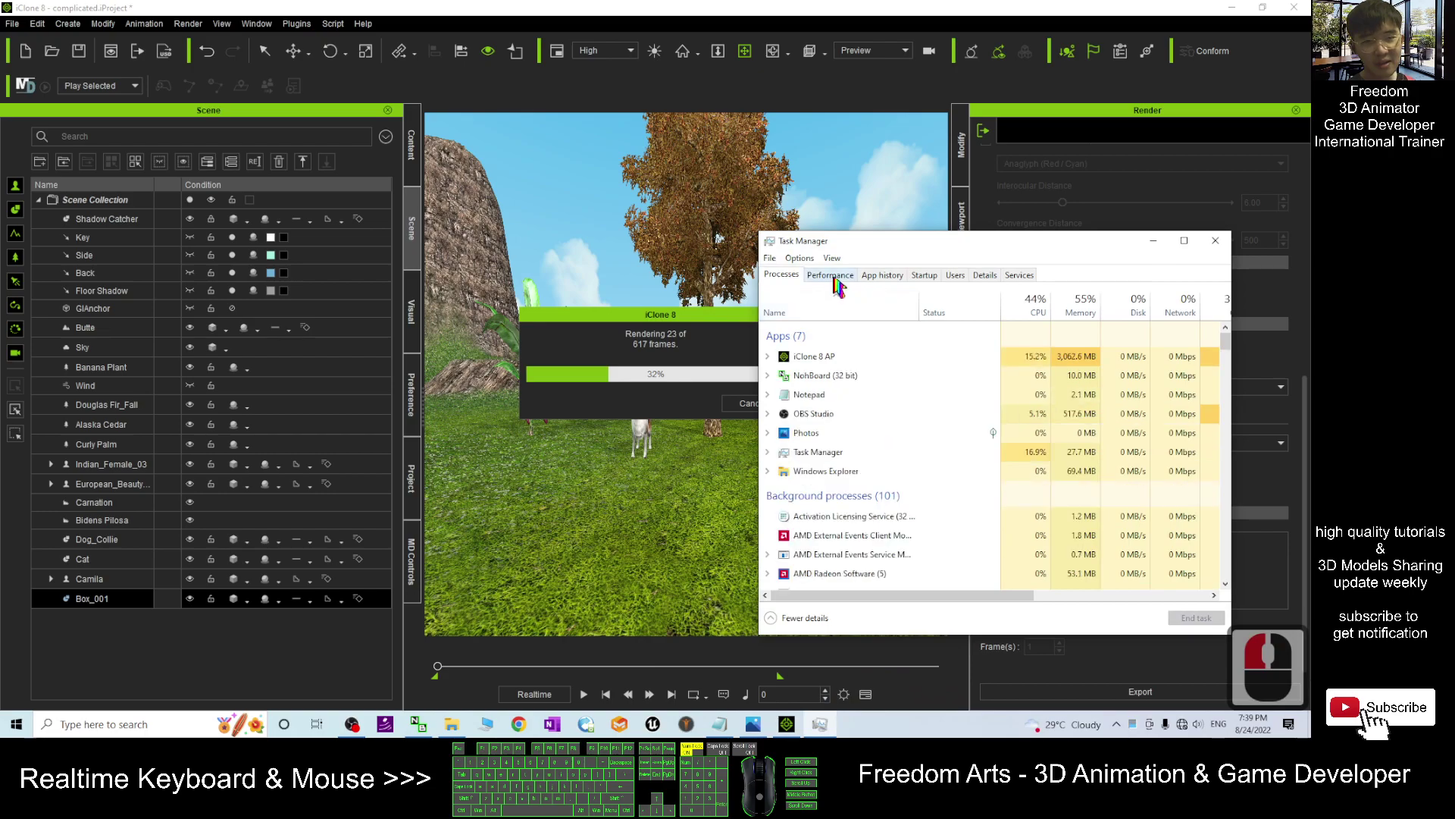
left_click(829, 277)
left_click_drag(940, 241, 971, 196)
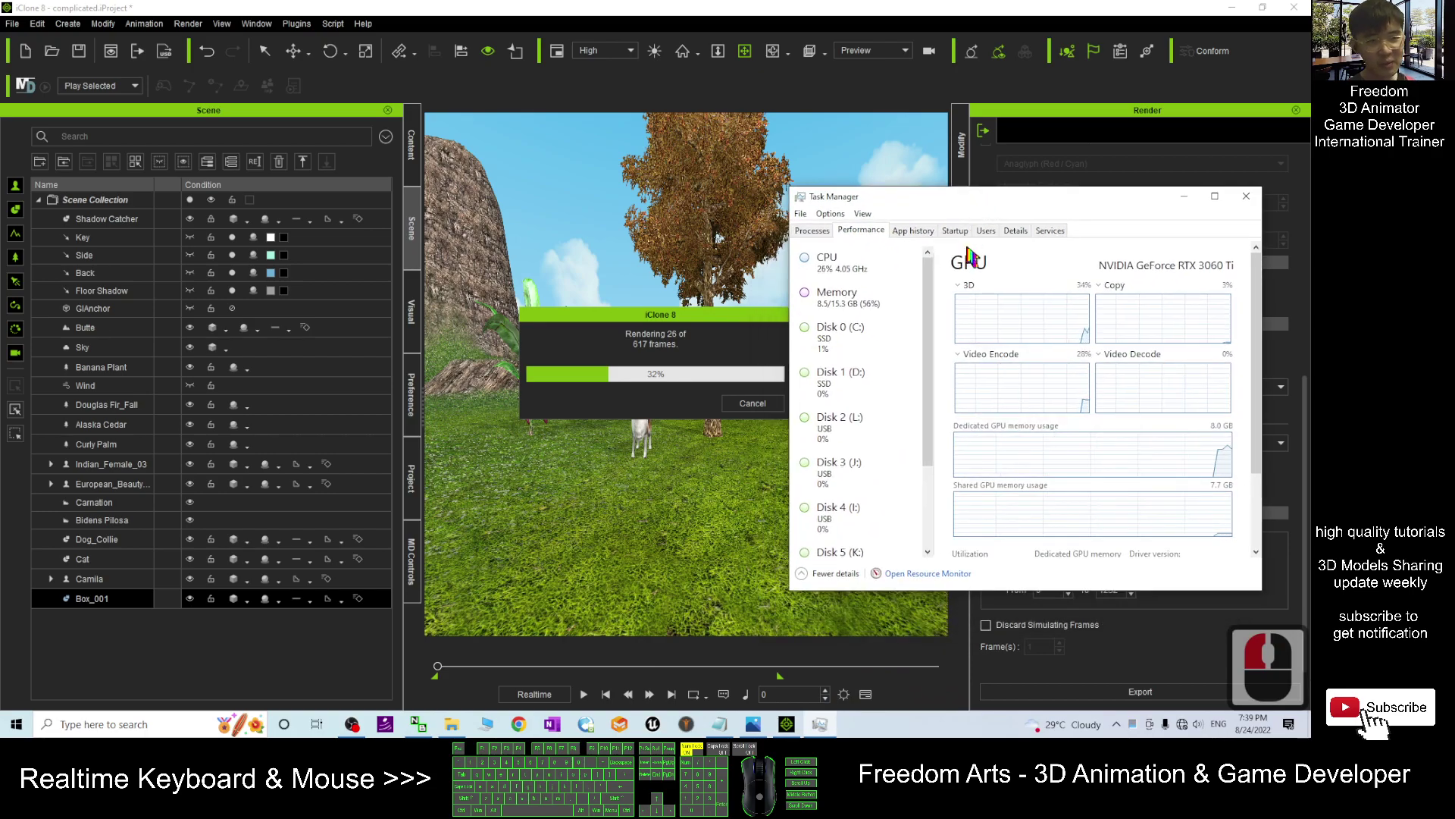
right_click(1016, 290)
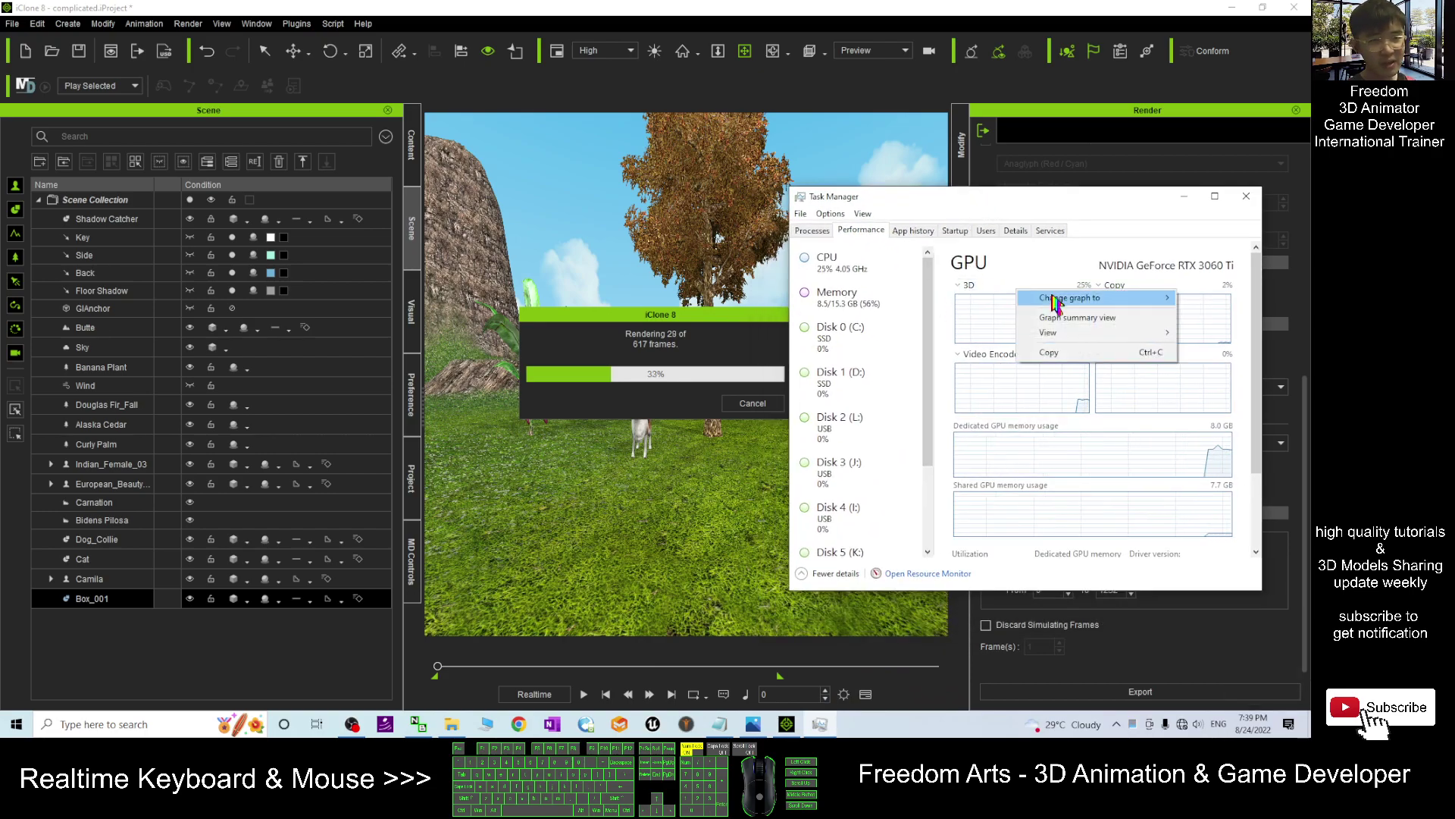
mouse_move(1056, 303)
left_click(1206, 299)
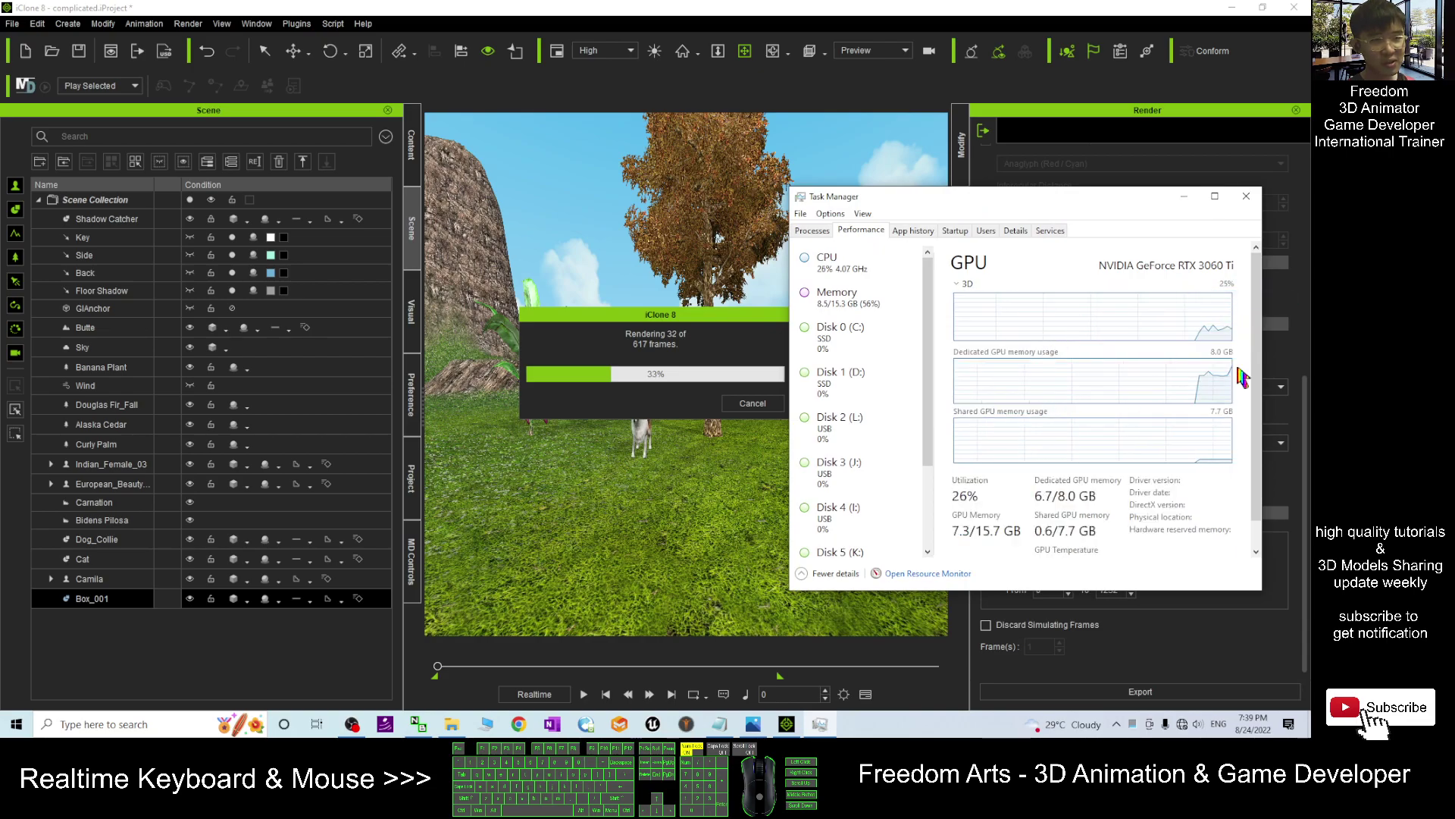
Change the NVIDIA GPU performance display to multiple engine graphs.
right_click(1034, 277)
mouse_move(1072, 290)
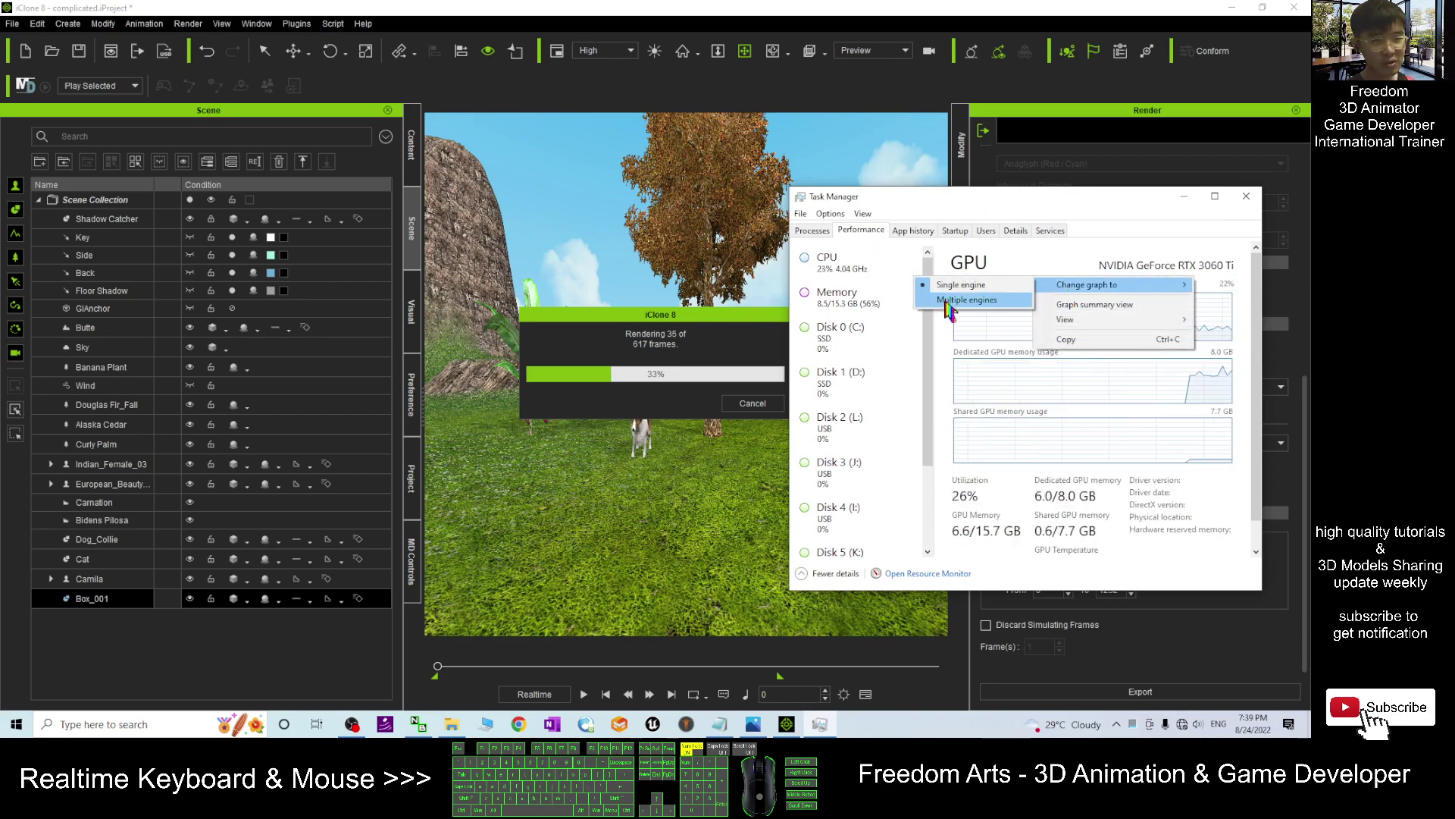
left_click(978, 300)
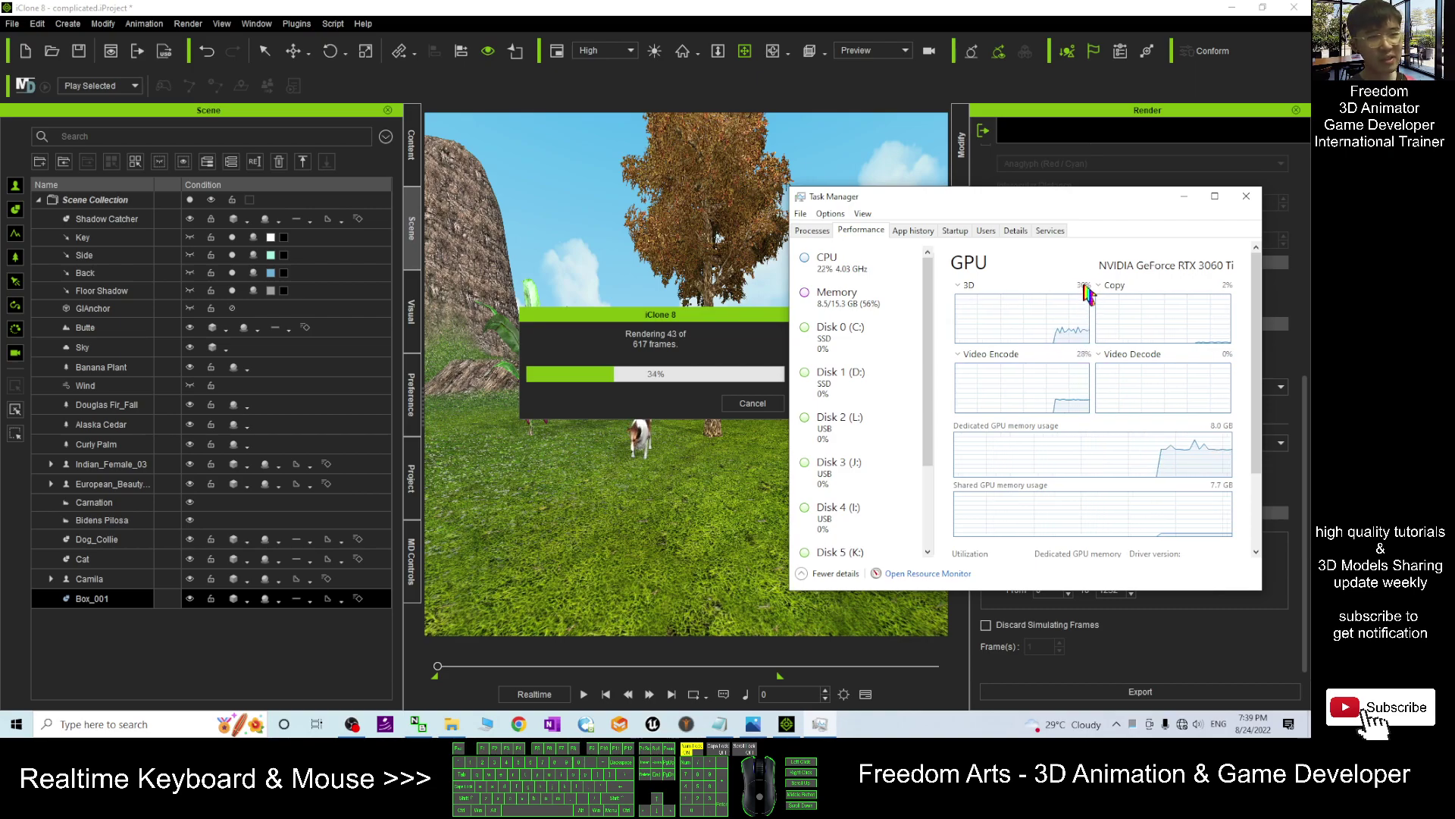
Compare the performance graphs of GPU 1 (AMD Radeon) and GPU 0 (NVIDIA GeForce) during the render.
scroll(852, 531, "down", 3)
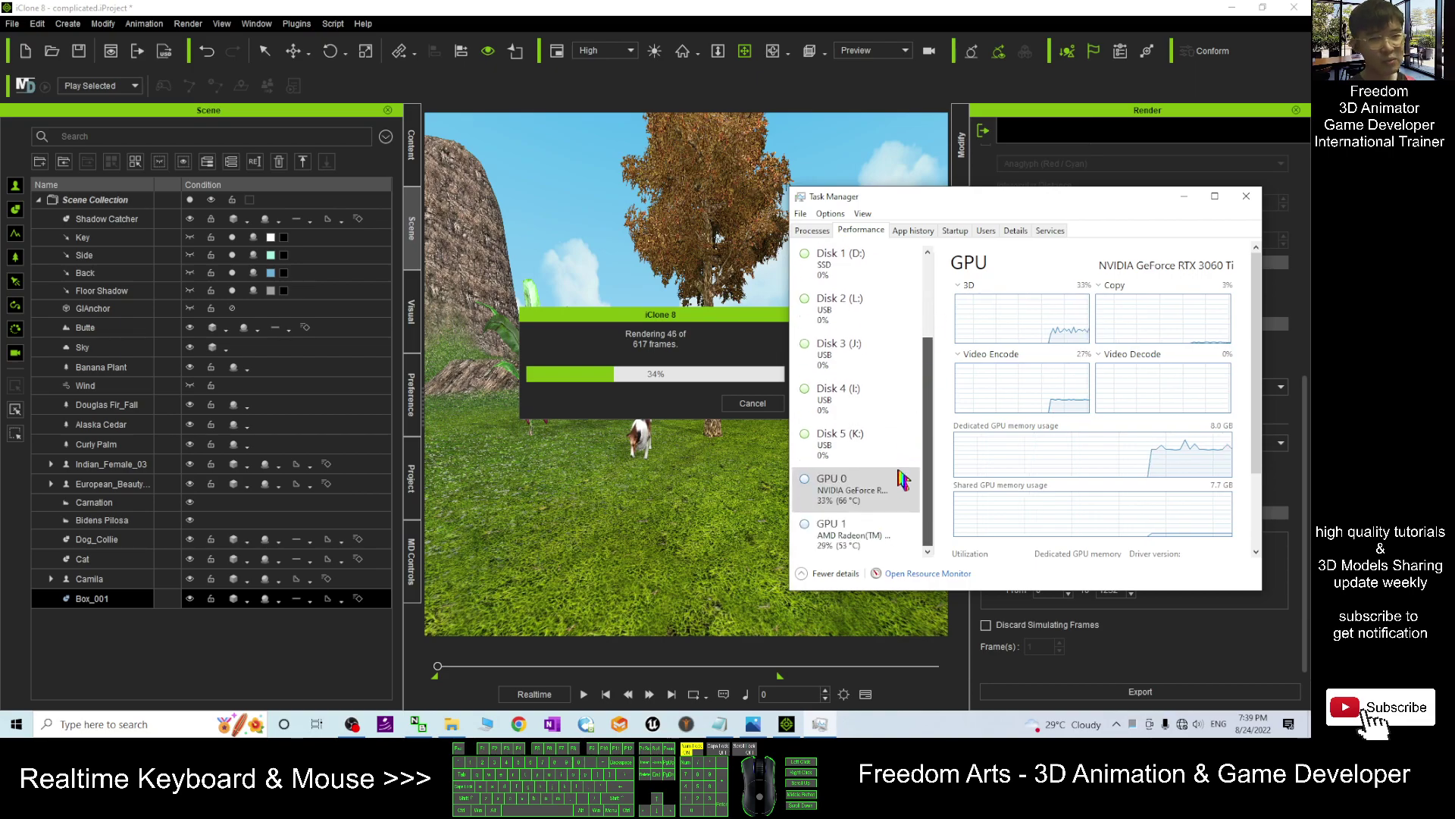
left_click(852, 537)
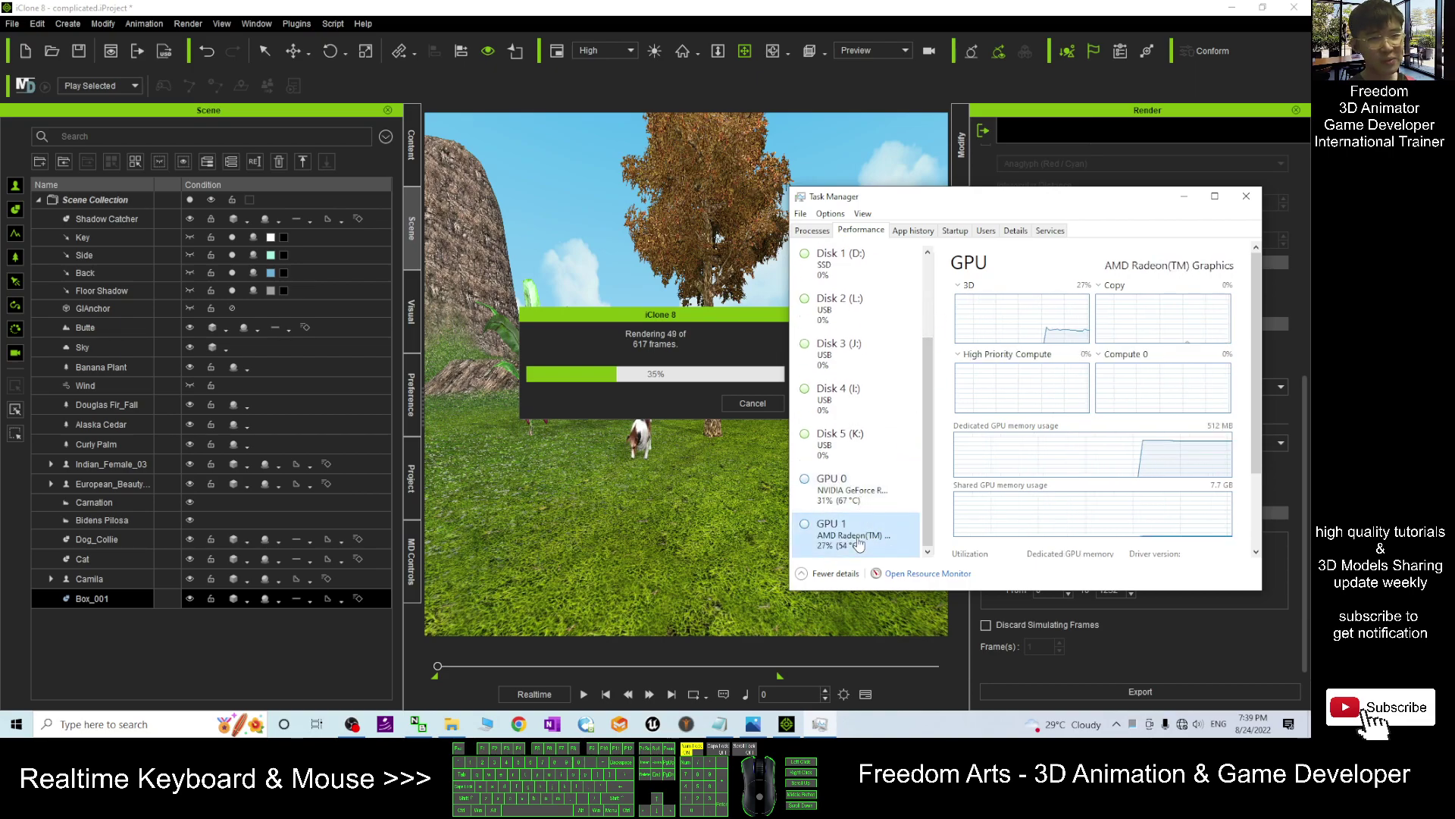
left_click(849, 491)
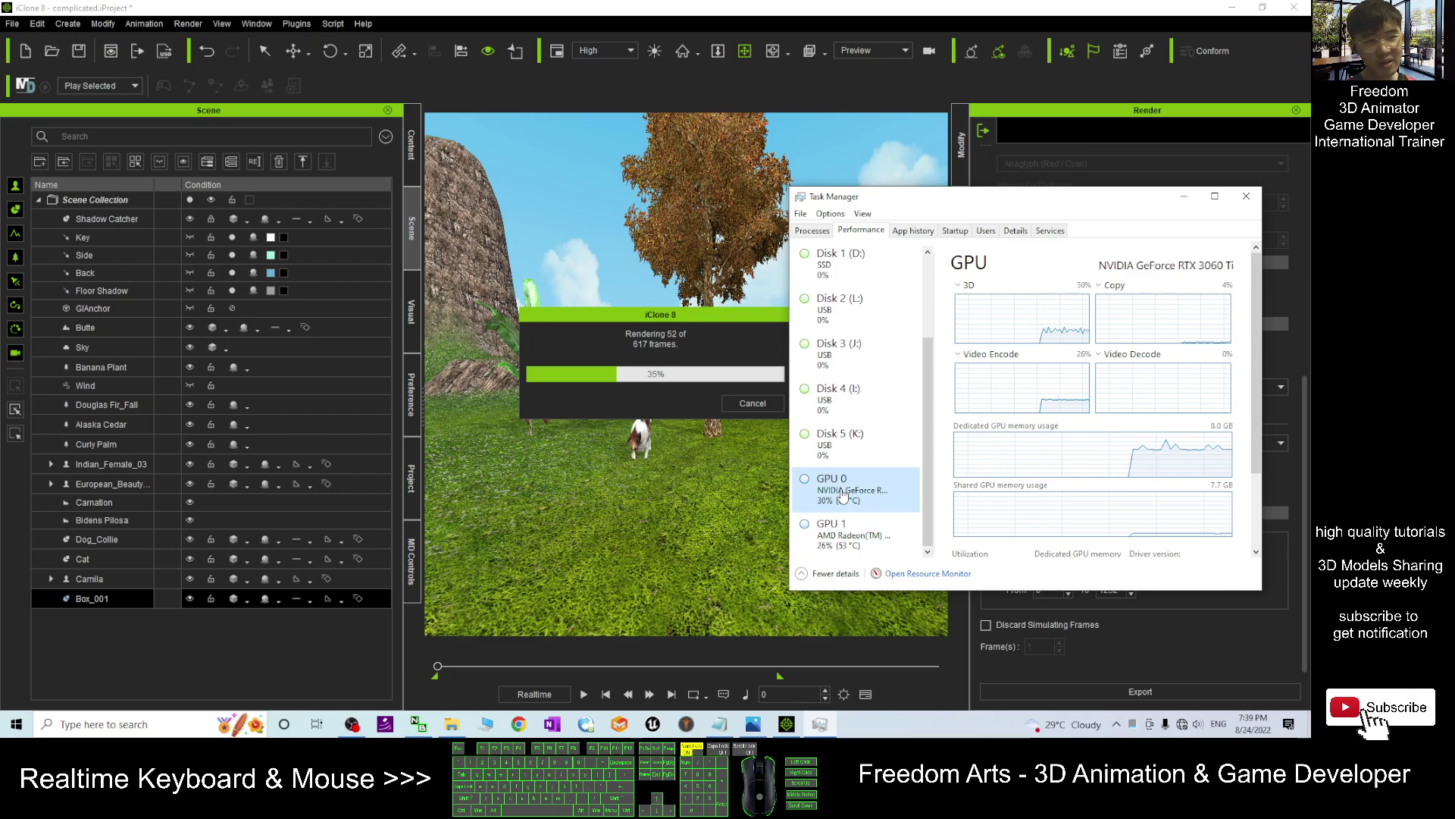
left_click(825, 545)
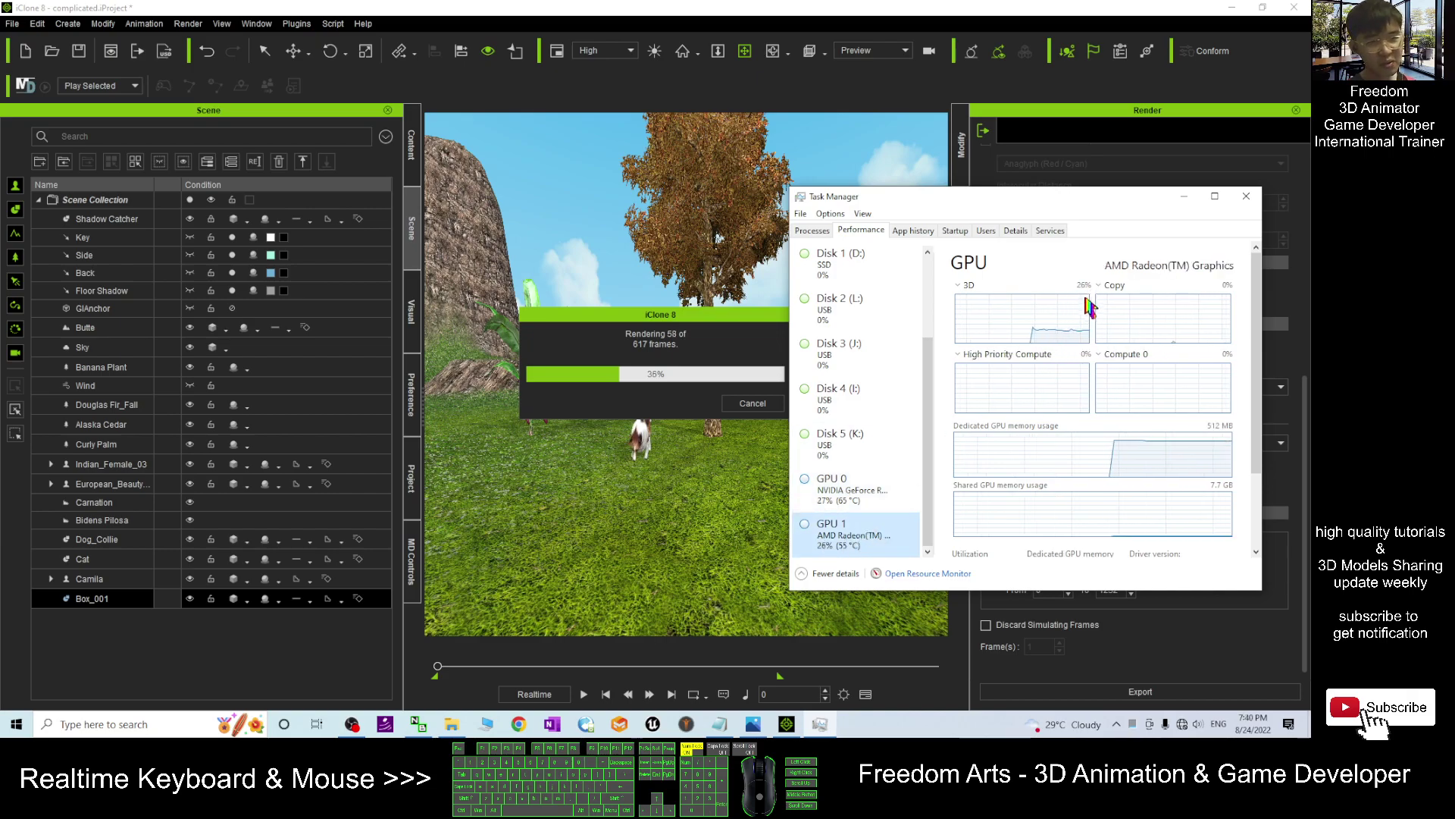
left_click(878, 498)
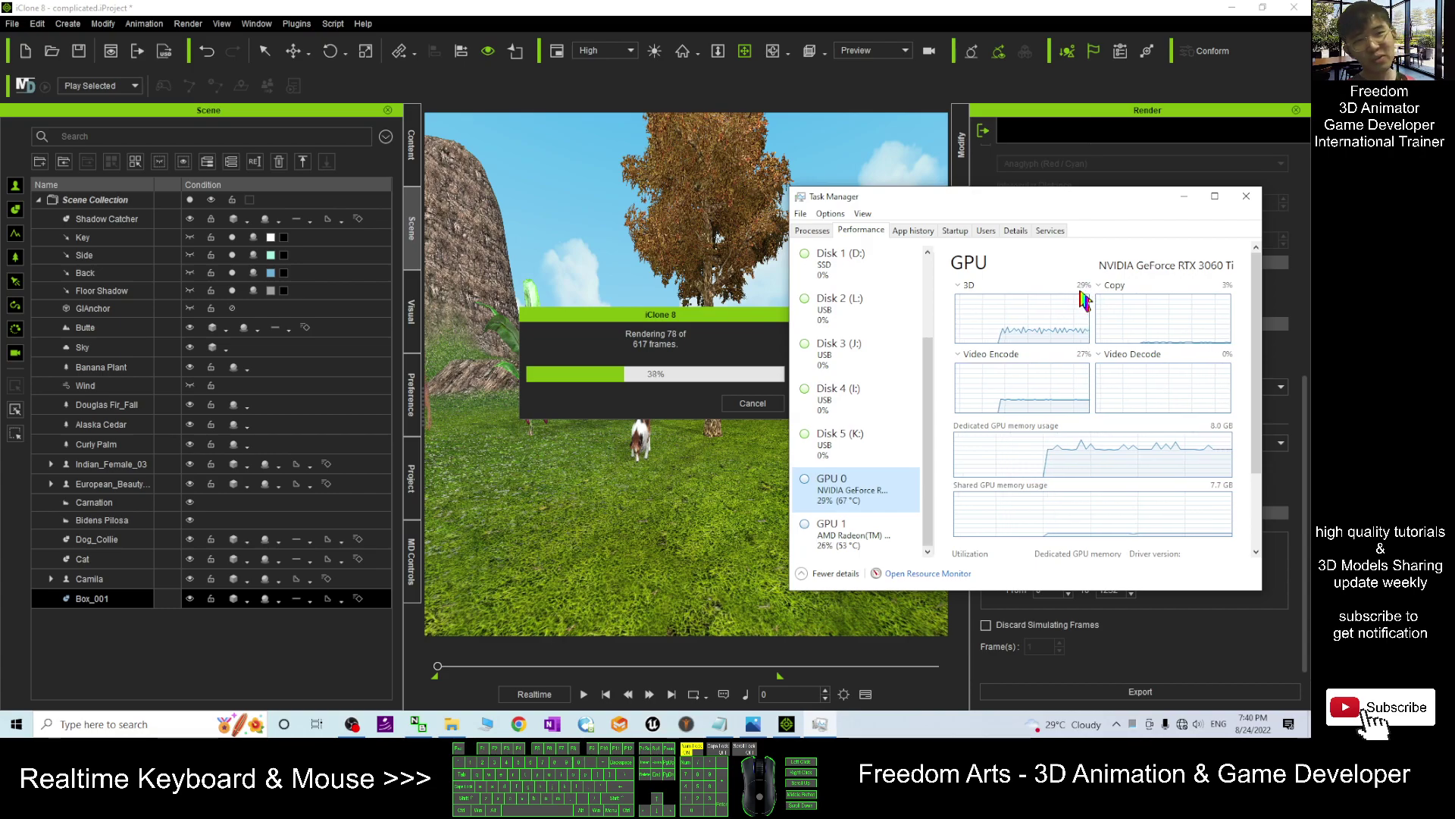
Open the finished video from the export-complete reminder and look around the 360° scene in all directions while it plays.
left_click(713, 377)
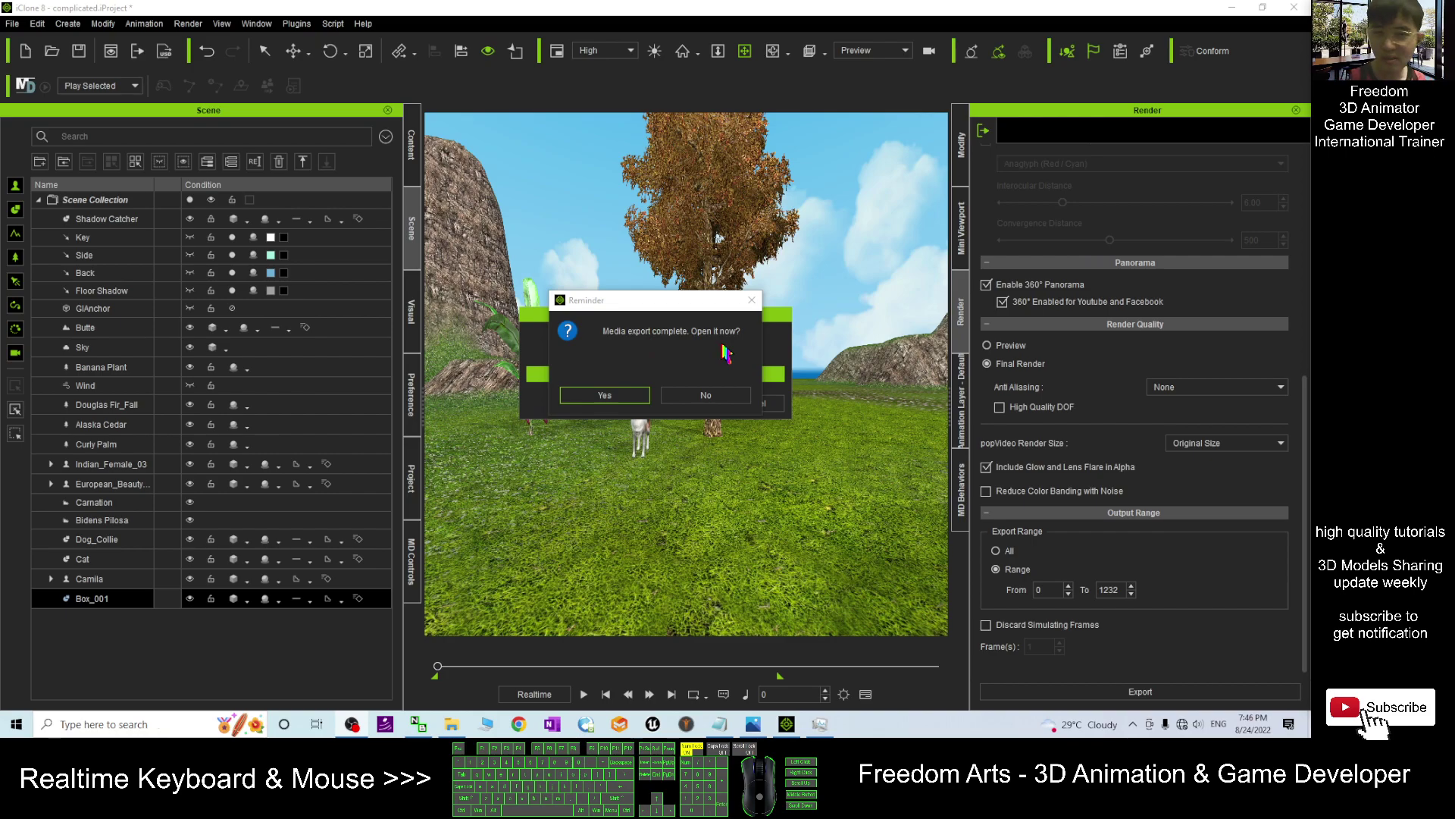
left_click(611, 396)
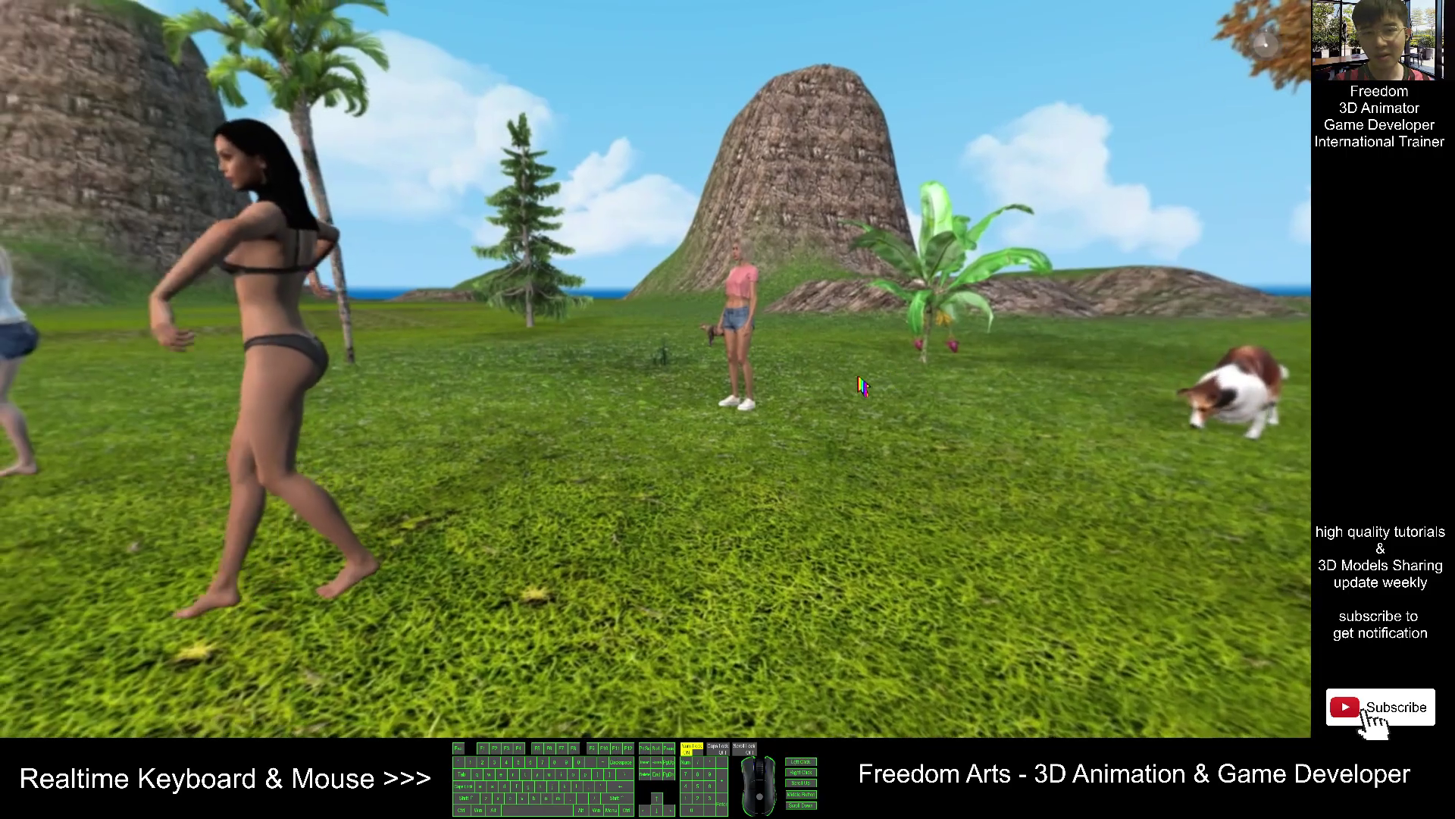
left_click(720, 397)
left_click_drag(851, 396, 230, 257)
left_click_drag(763, 365, 432, 373)
left_click_drag(1023, 427, 895, 403)
left_click_drag(667, 401, 694, 345)
left_click_drag(371, 370, 979, 221)
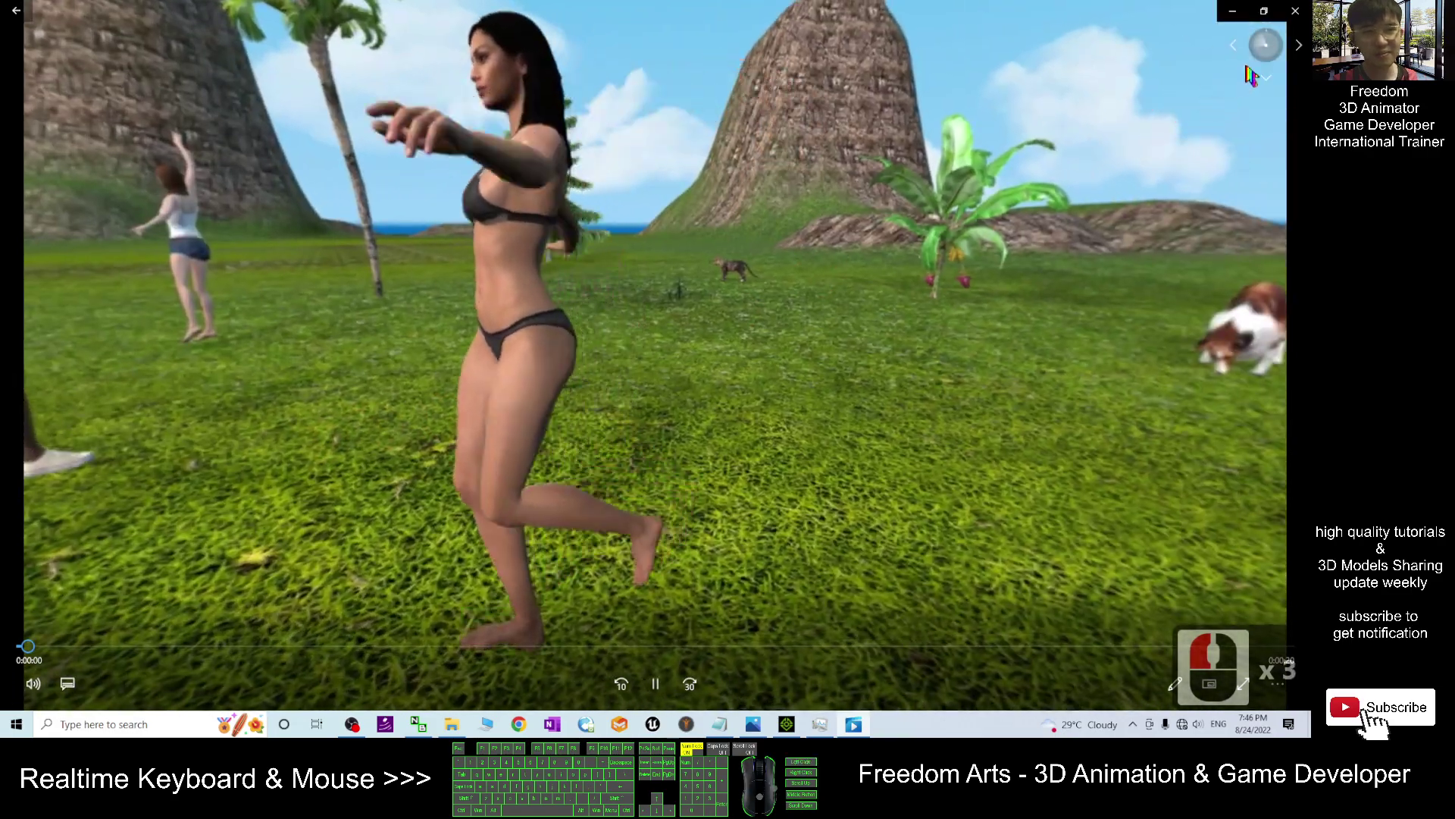
left_click(1258, 53)
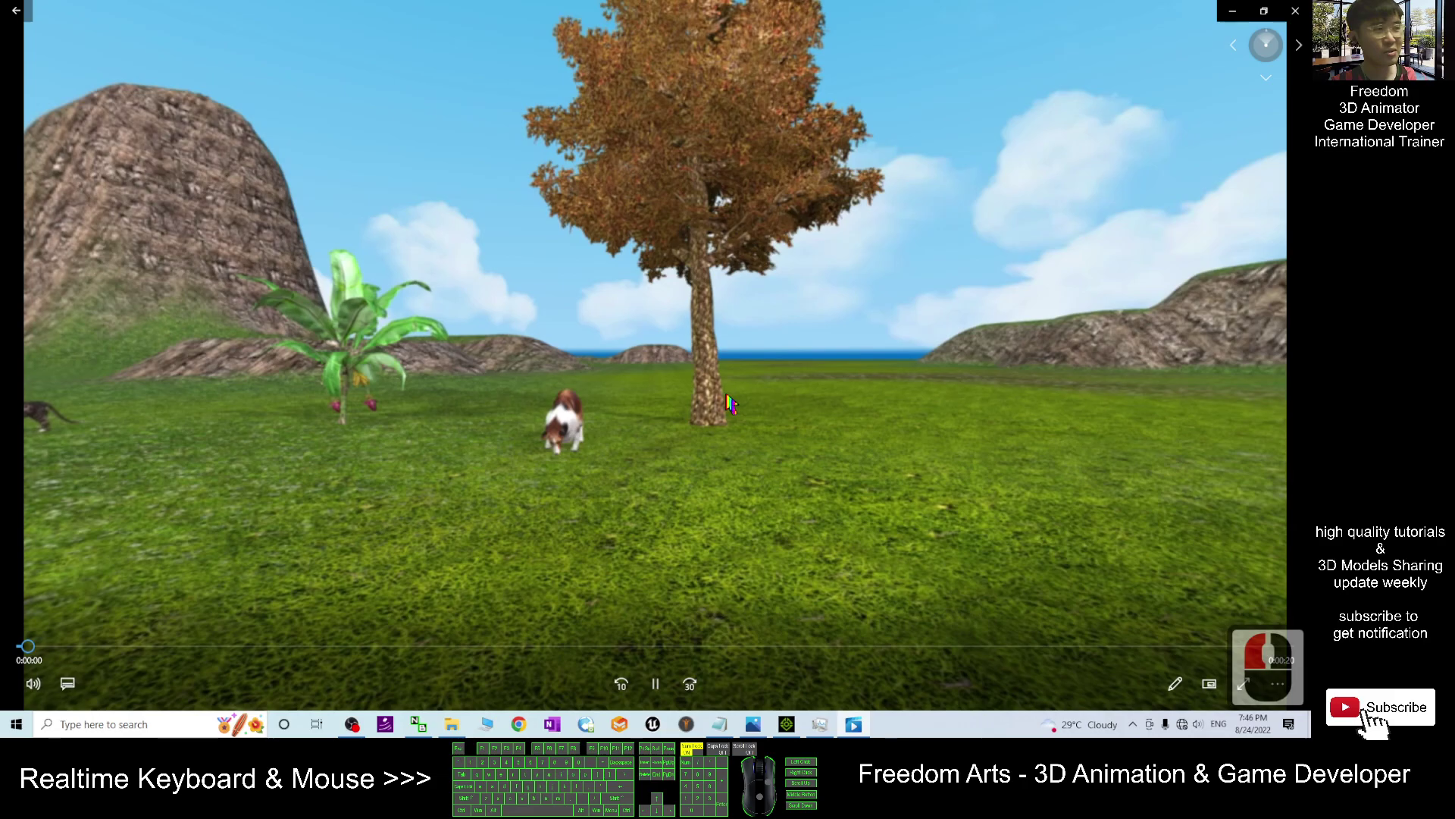
mouse_move(485, 364)
left_mouse_down()
mouse_move(949, 341)
mouse_move(494, 359)
left_mouse_up()
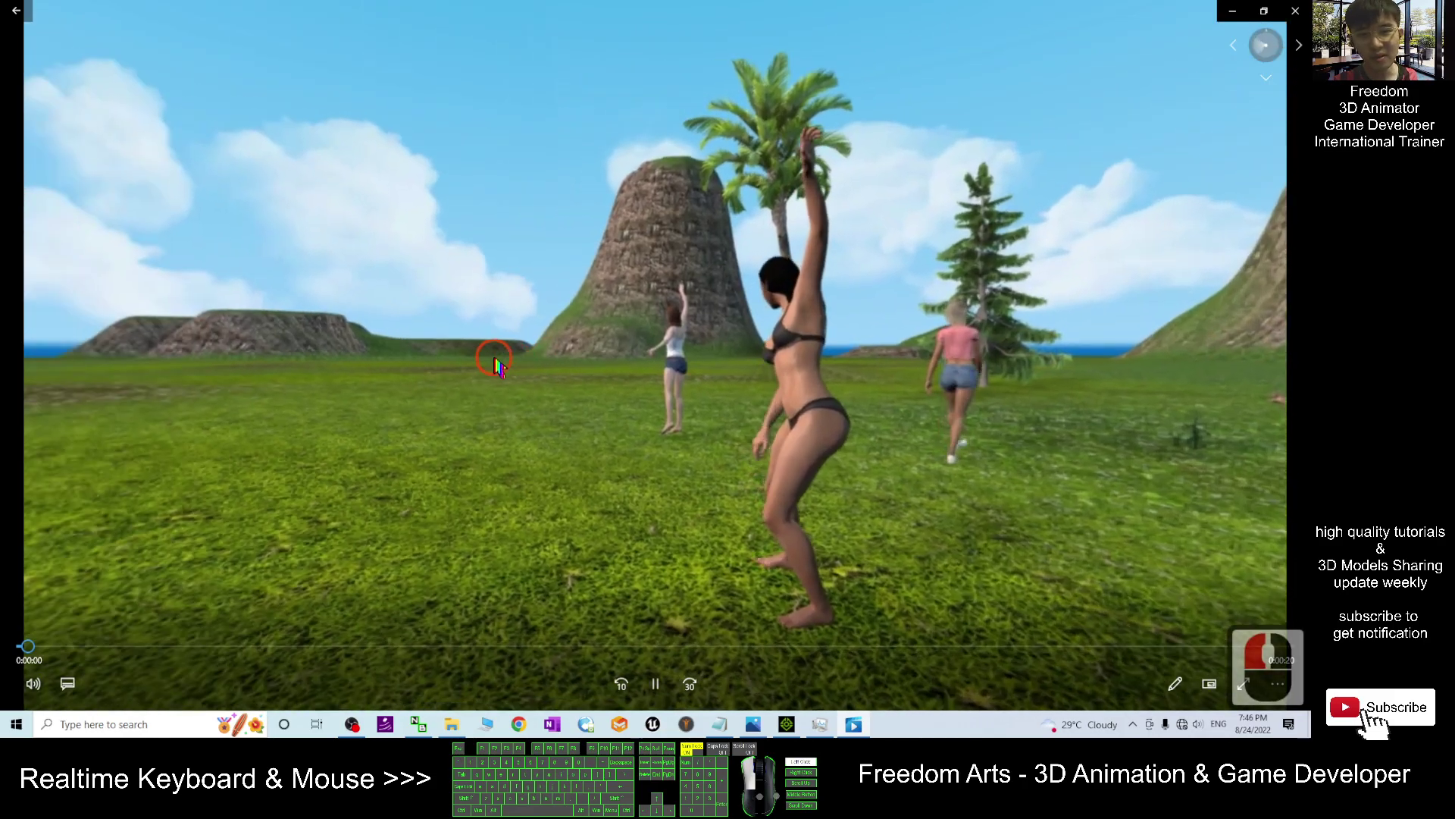
left_click_drag(768, 404, 682, 421)
left_click(1281, 675)
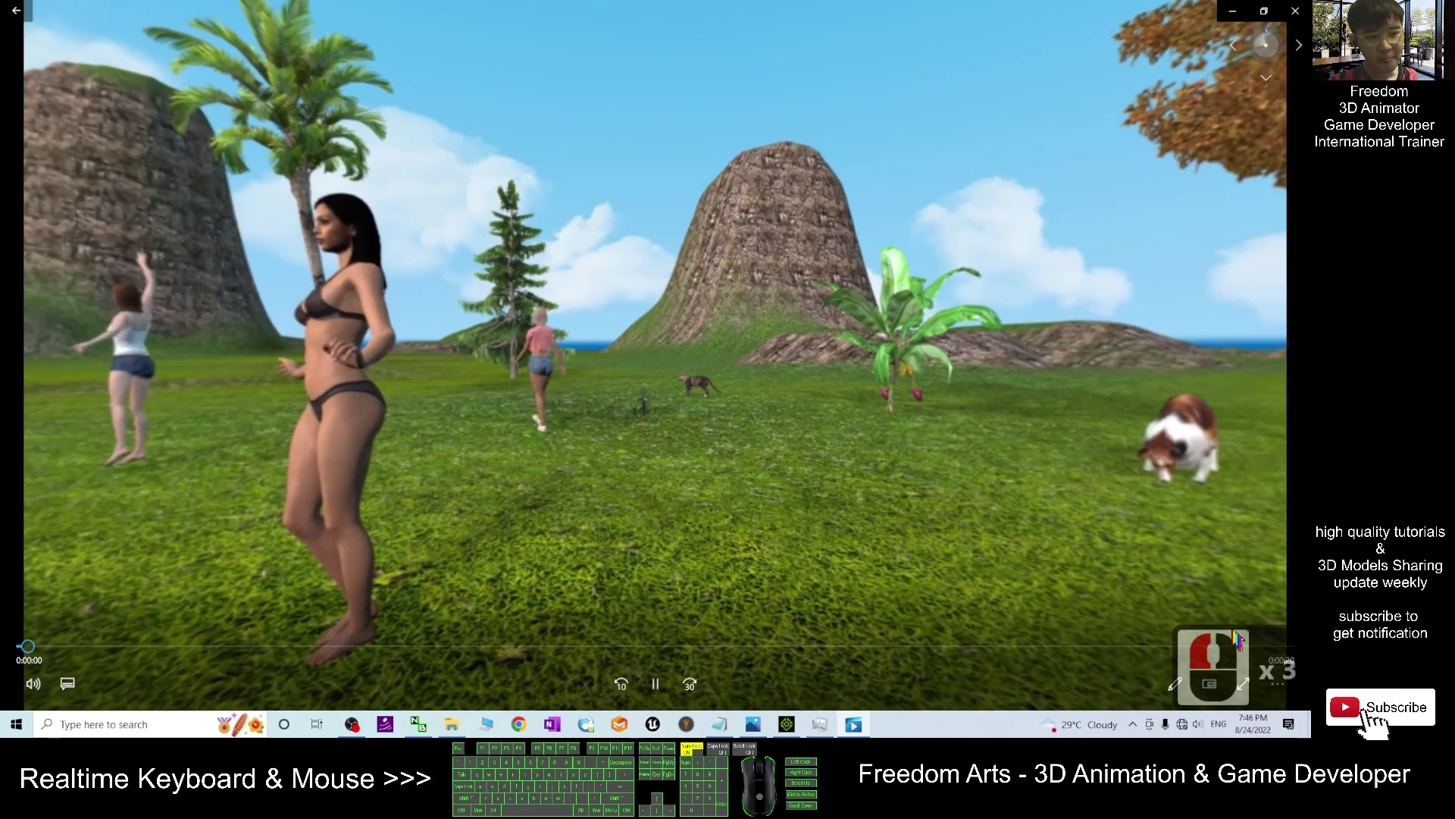
Turn off Play as 360° video for VR360 sample 01 and view the flat panorama in full screen and windowed.
left_click_drag(834, 11, 685, 52)
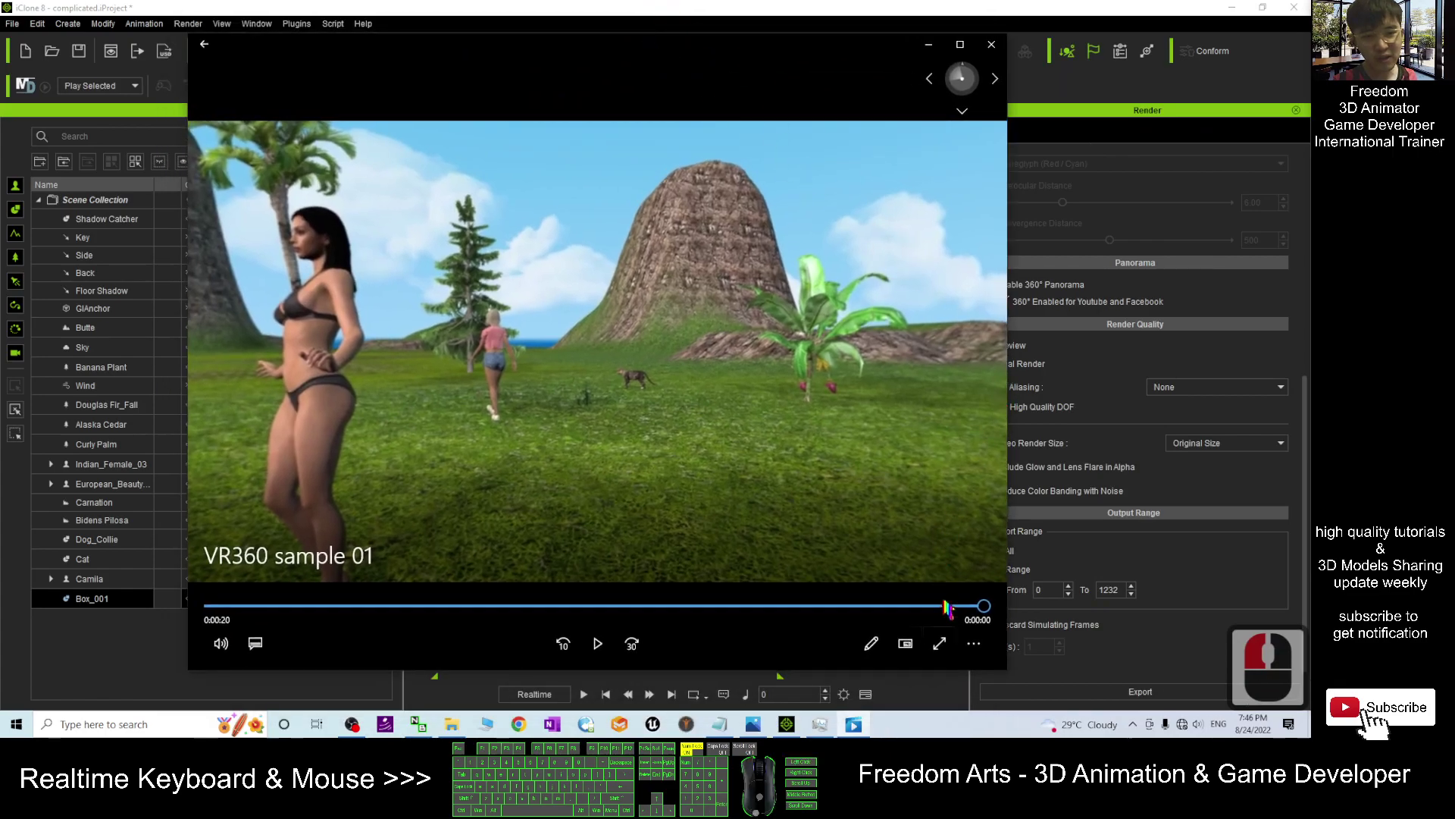
left_click(974, 643)
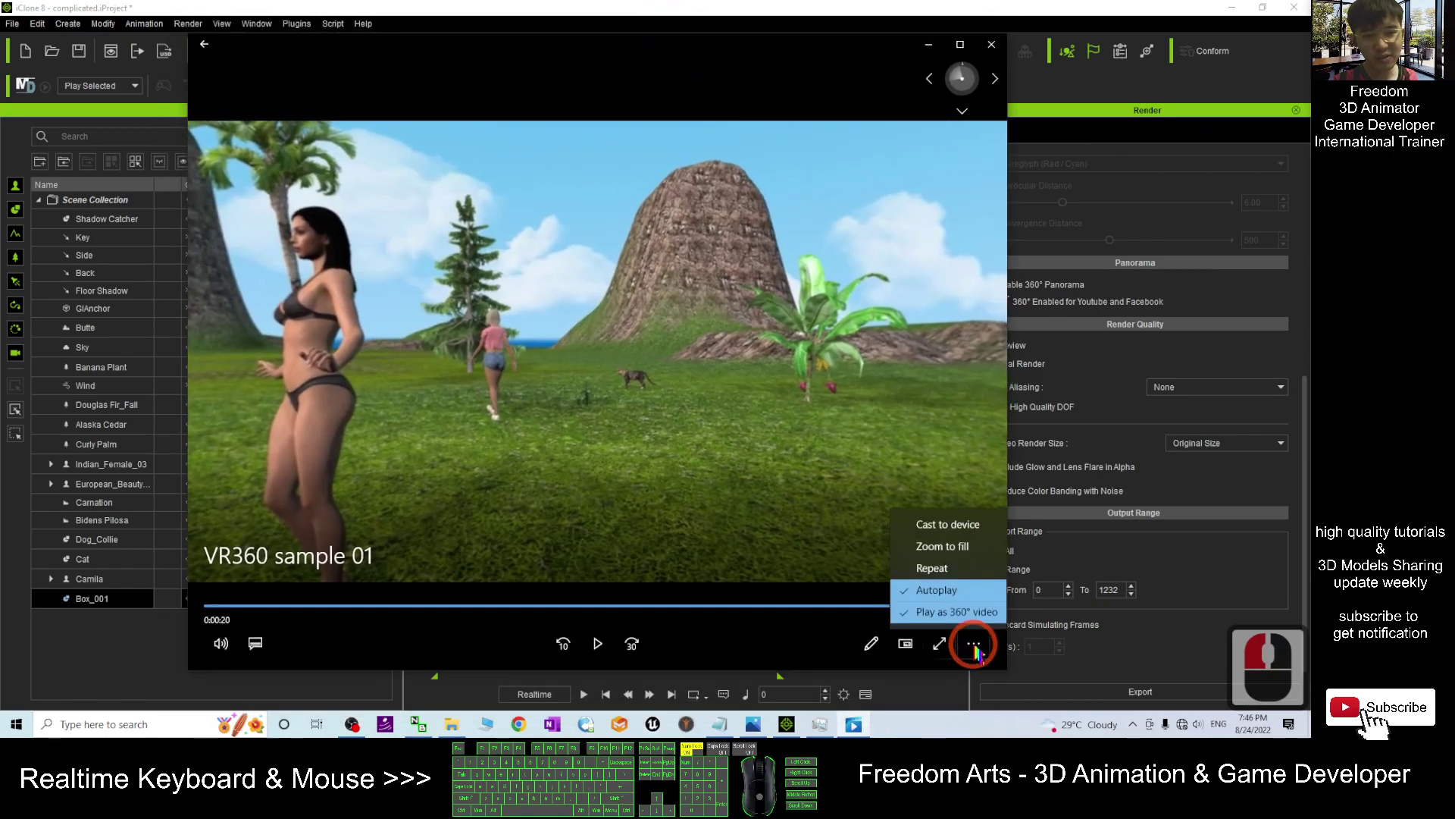
left_click(956, 612)
left_click(731, 347)
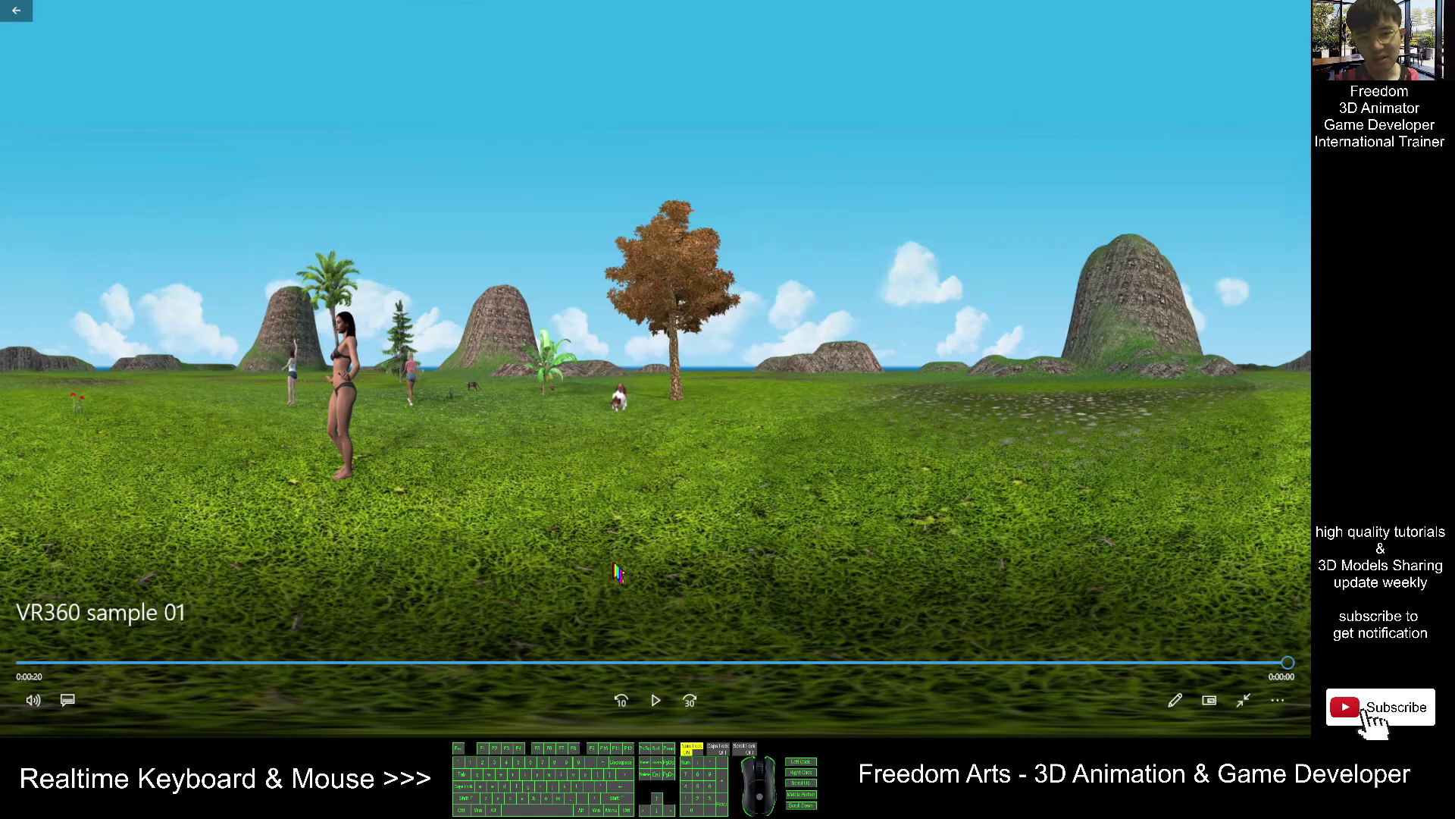
double_click(593, 453)
left_click(597, 643)
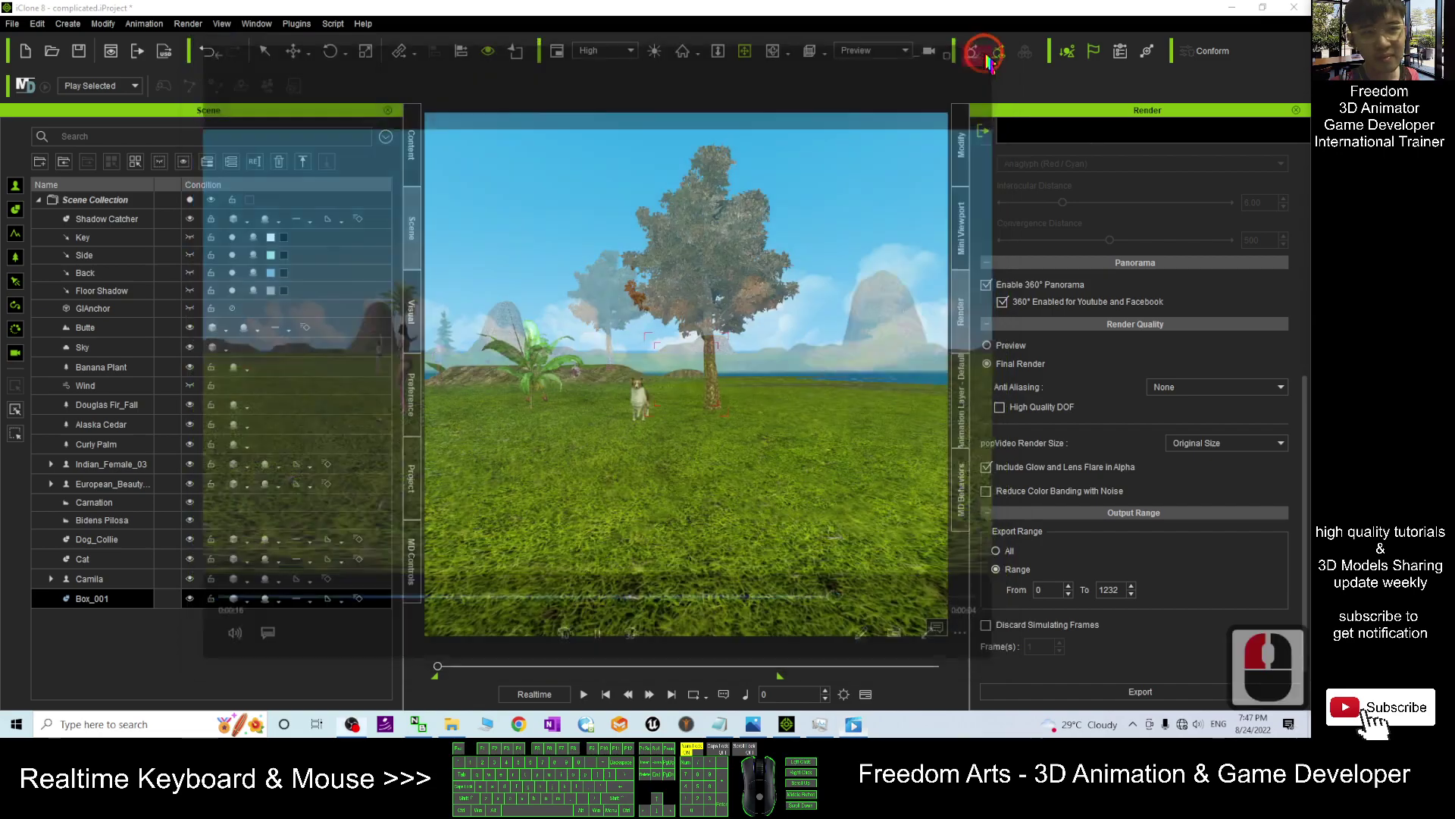
Close the video player, minimize iClone to show the desktop, and close Task Manager.
left_click(991, 44)
left_click(1256, 9)
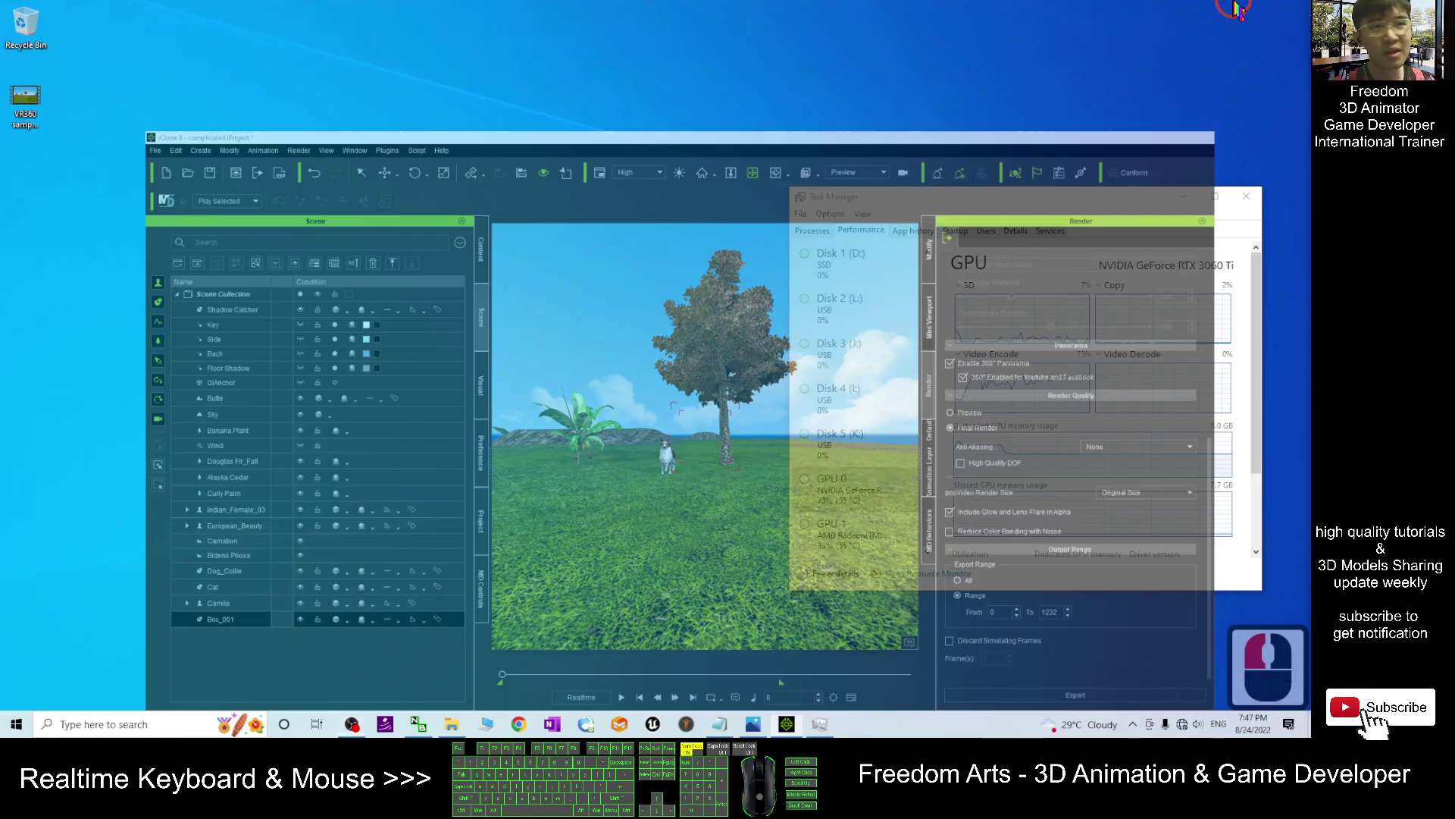
left_click(37, 112)
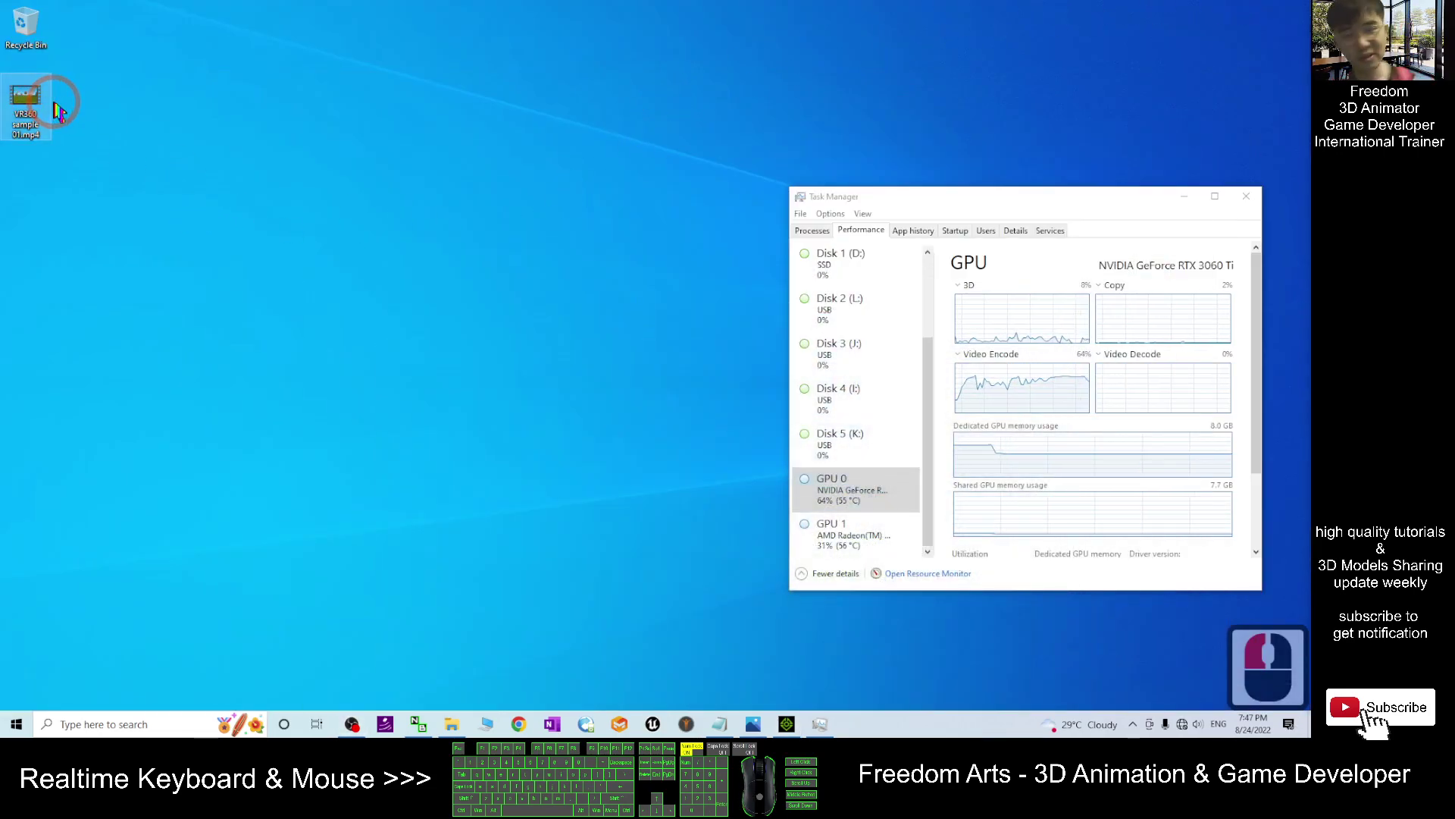
left_click(1246, 196)
Open the VR360 sample 01 MP4 from the desktop, look around the 360° scene, and close the player.
left_click(16, 98)
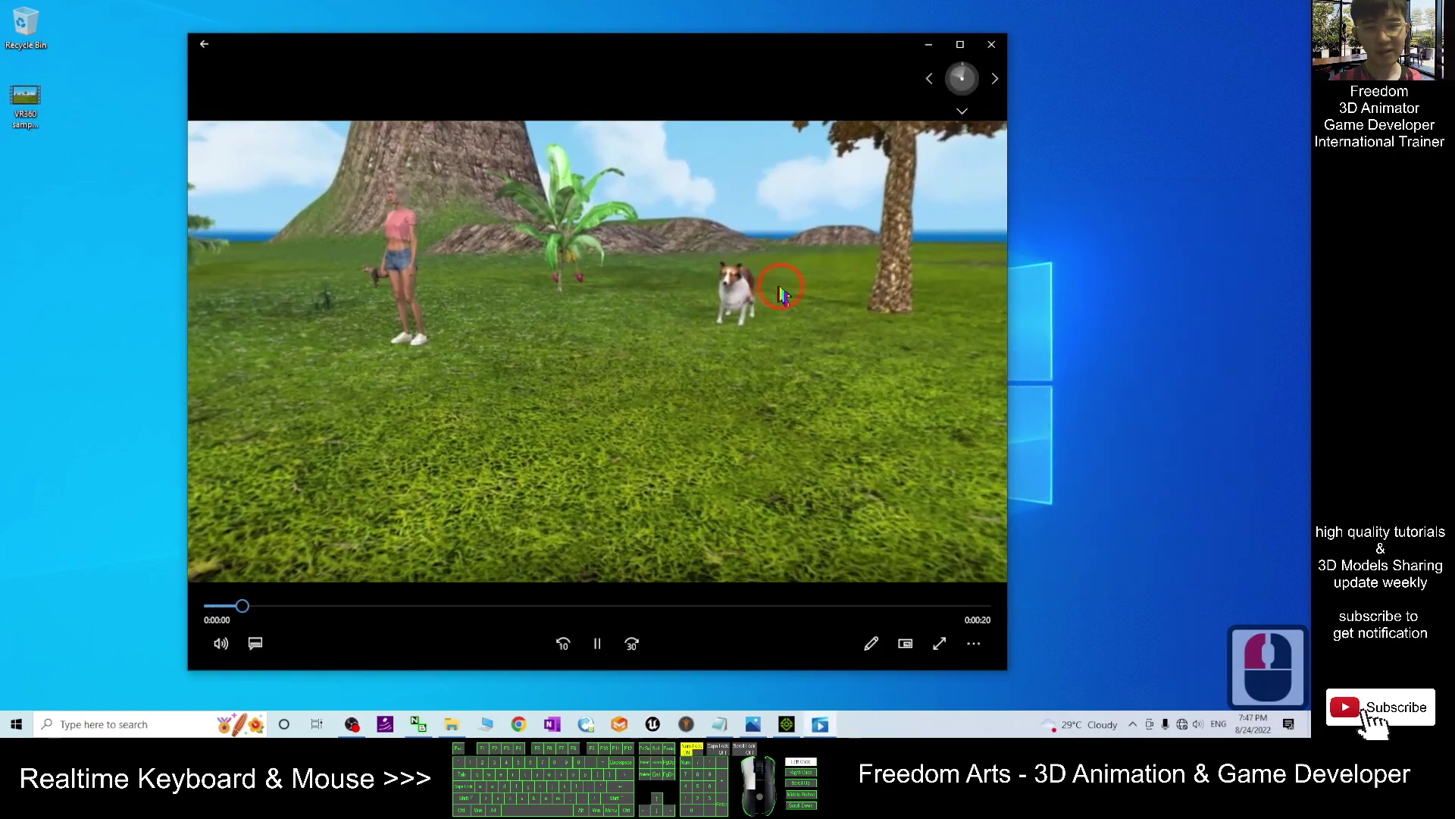
left_click_drag(780, 288, 468, 316)
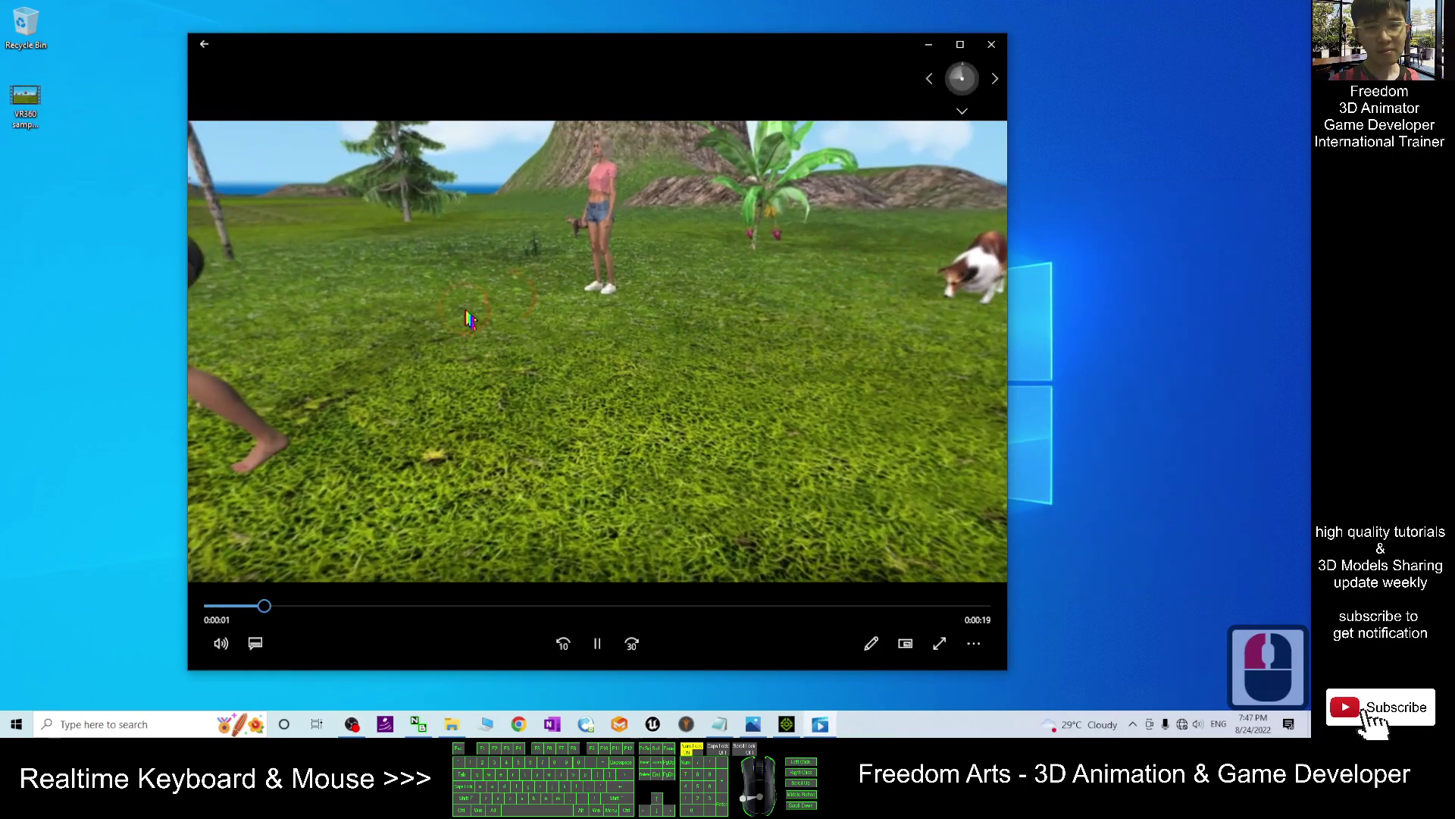
left_click_drag(851, 325, 394, 248)
left_click(966, 46)
left_click(983, 47)
left_click(335, 354)
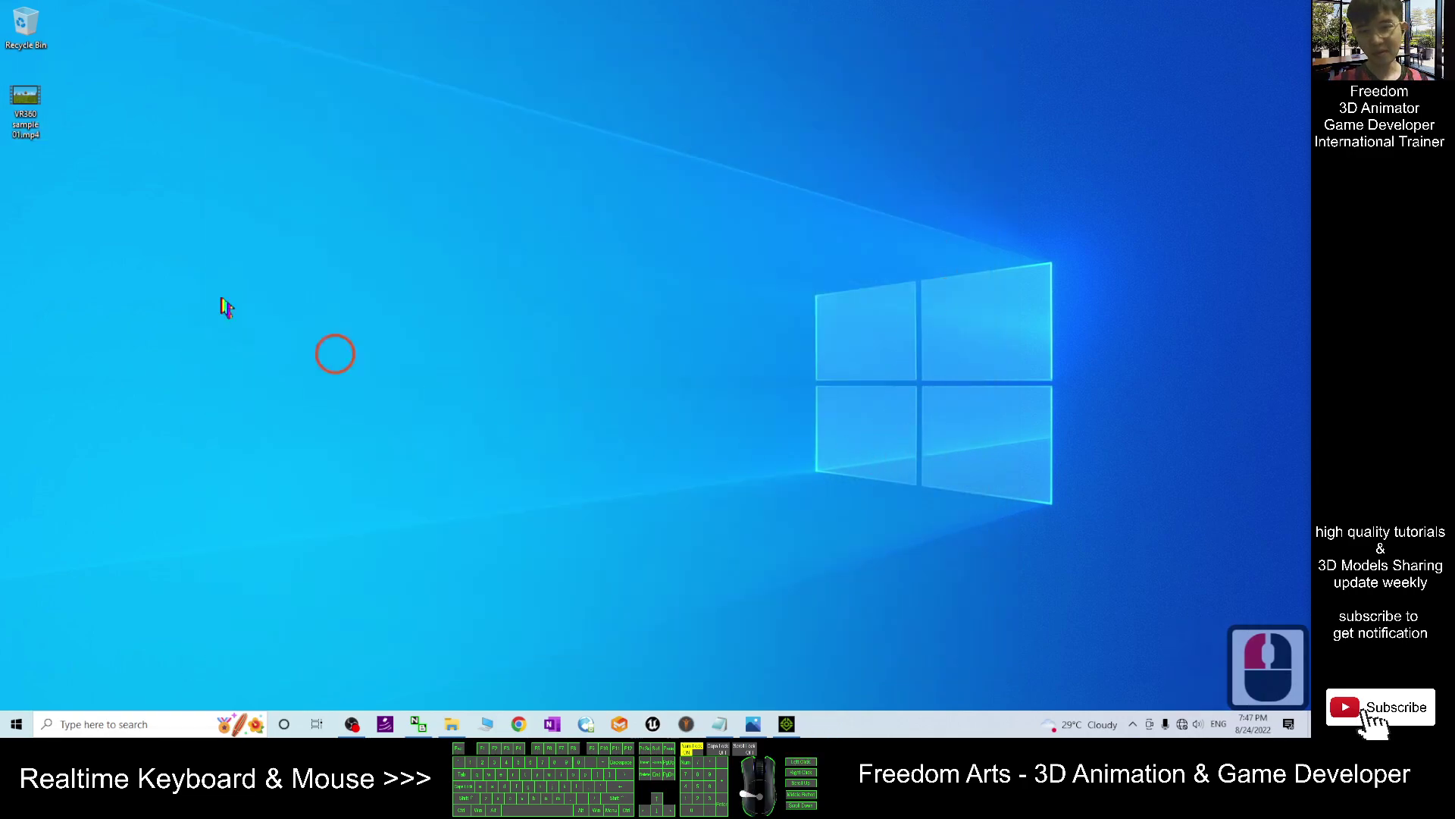
double_click(32, 115)
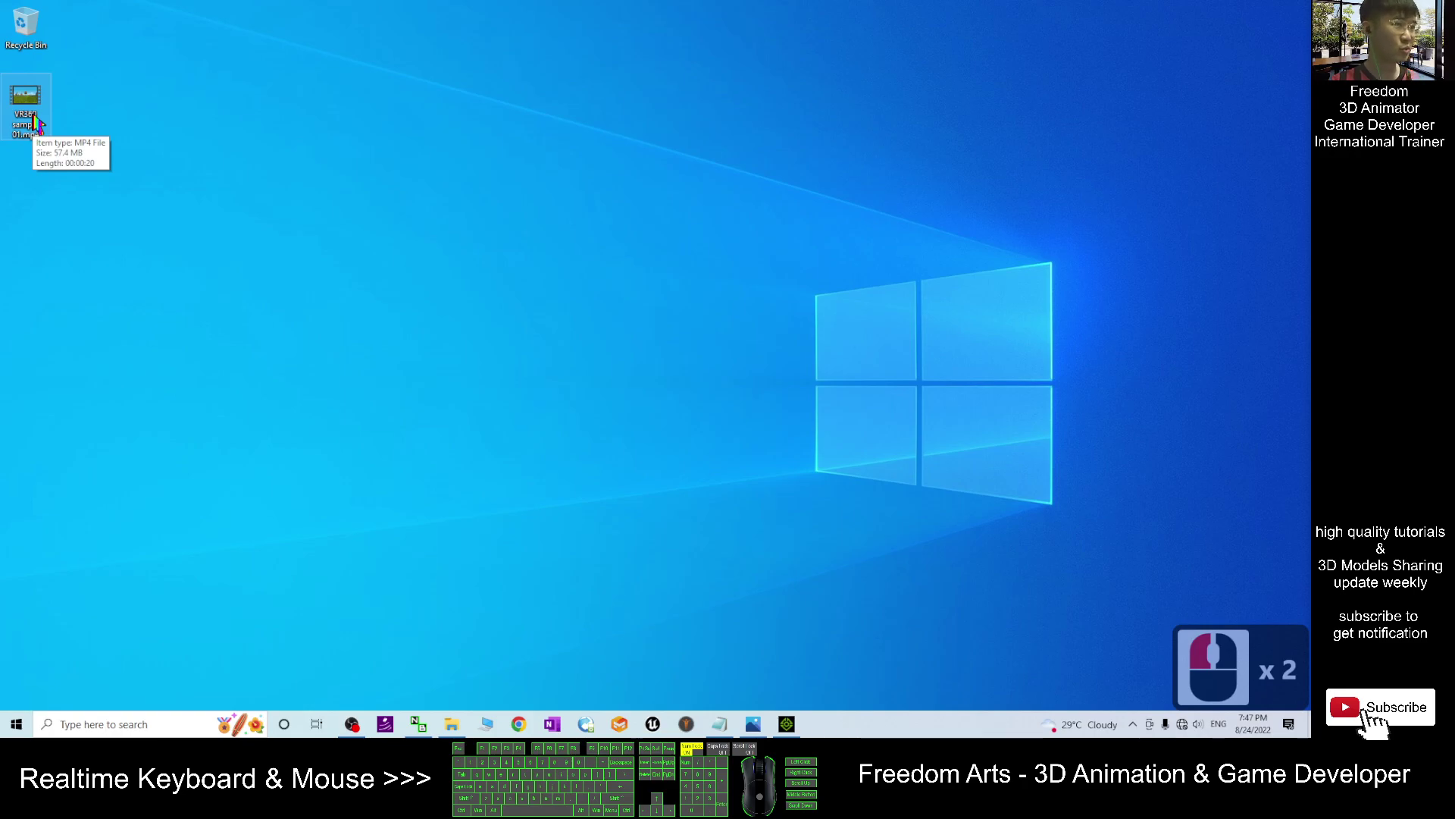
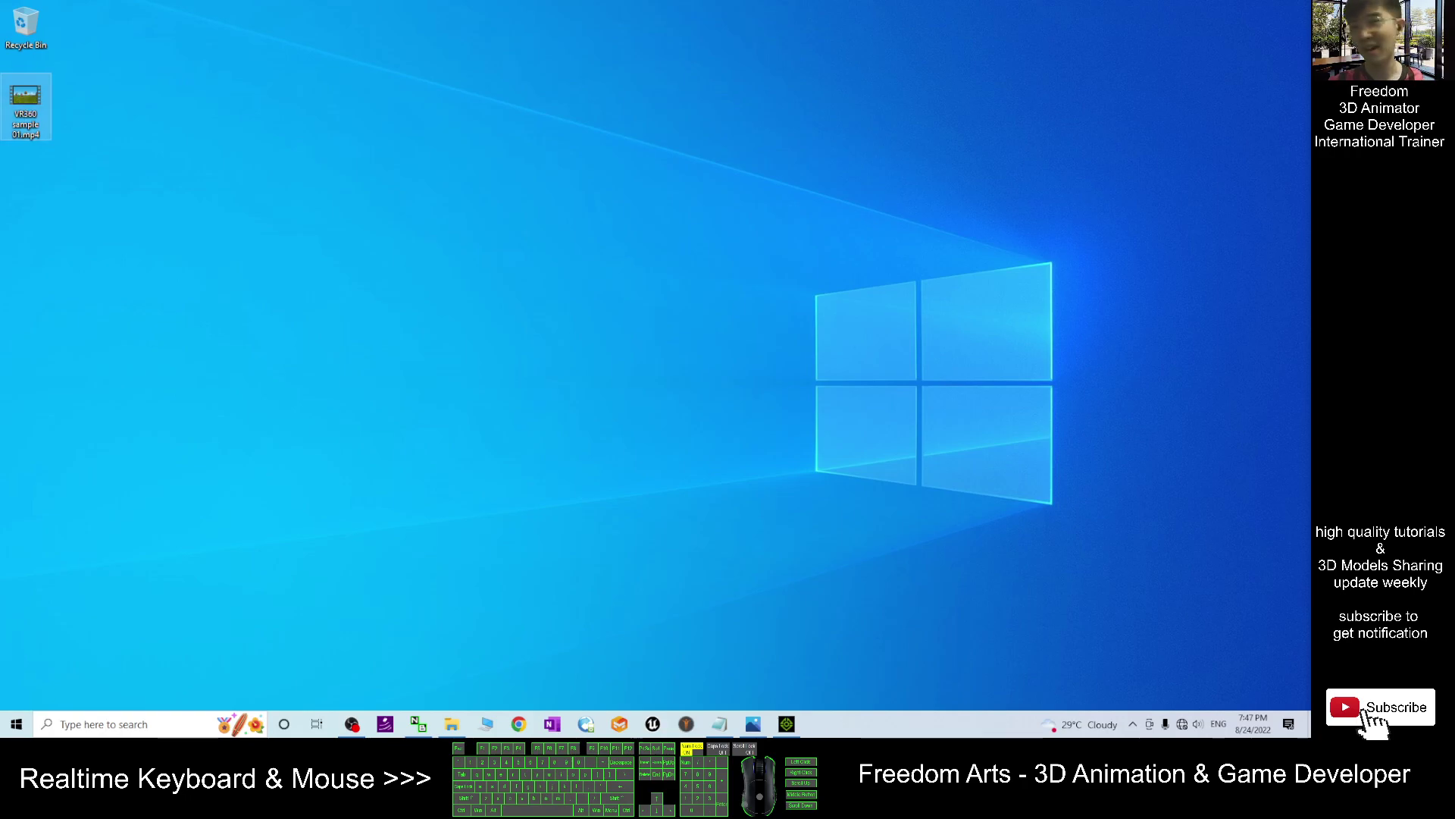
left_click(796, 555)
left_click(454, 726)
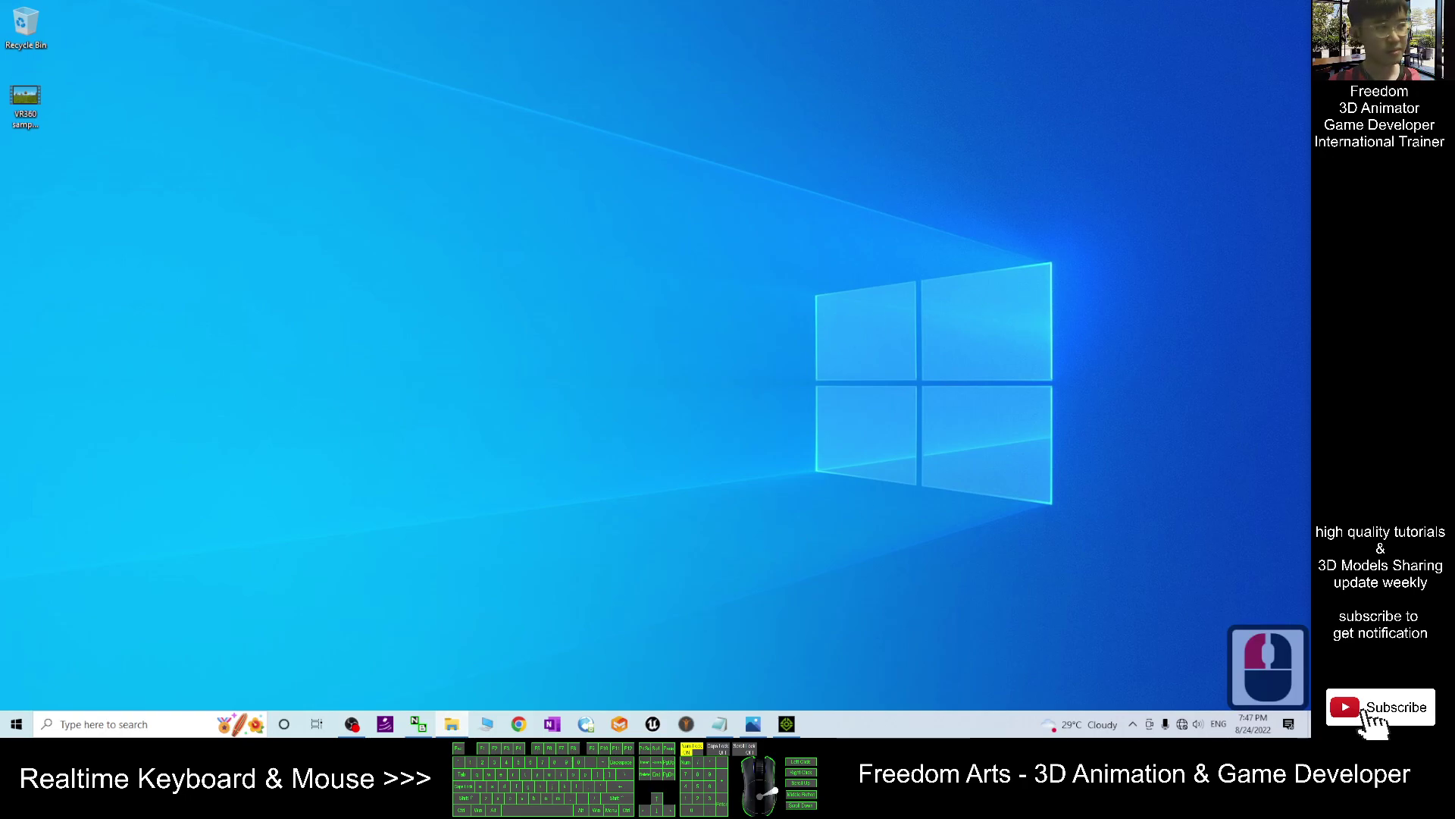
left_click(388, 459)
Switch back to iClone 8, maximize its window, and check the scene around the tree and dog.
left_click(794, 724)
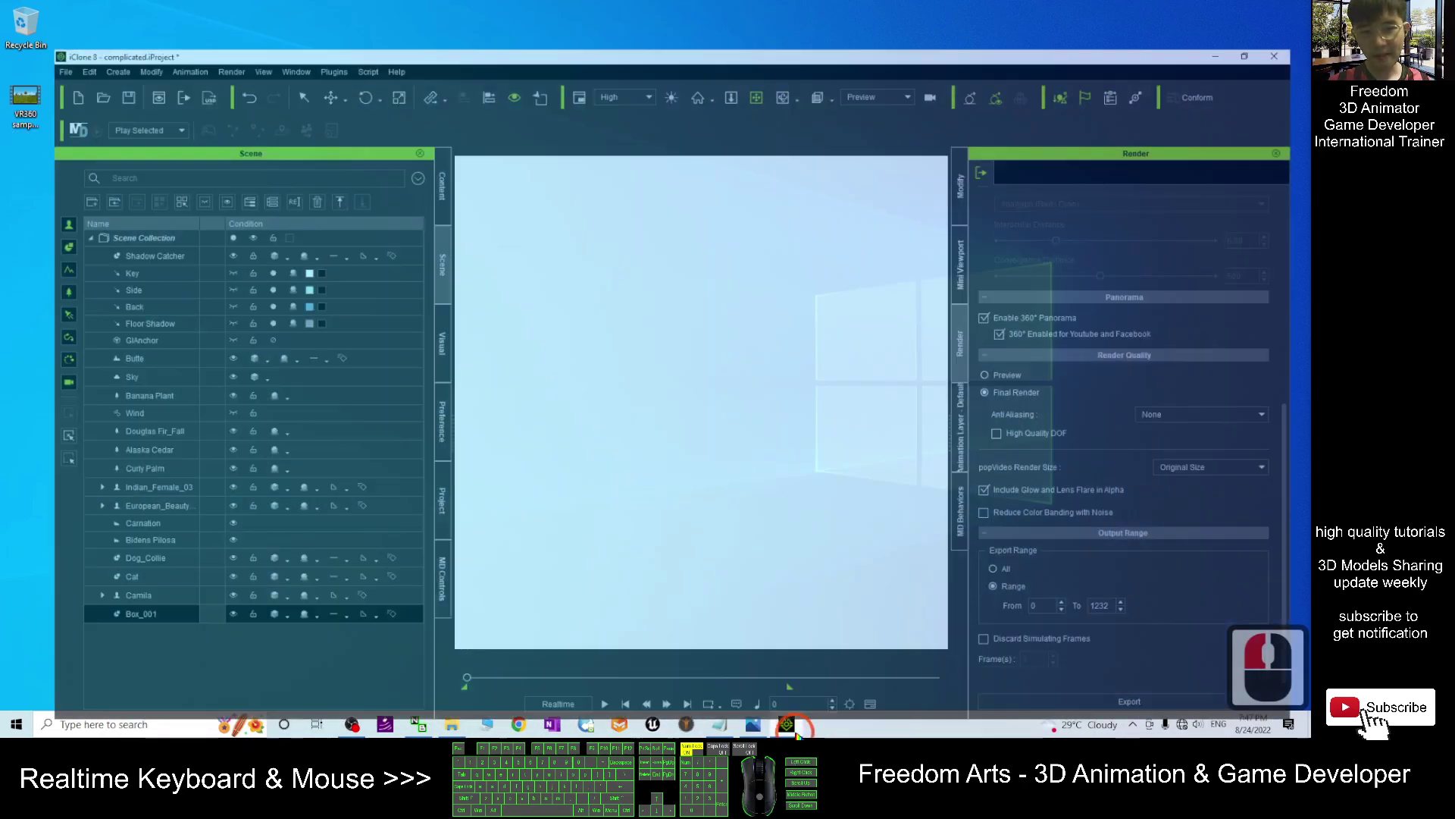
left_click(770, 325)
left_click_drag(562, 12, 742, 54)
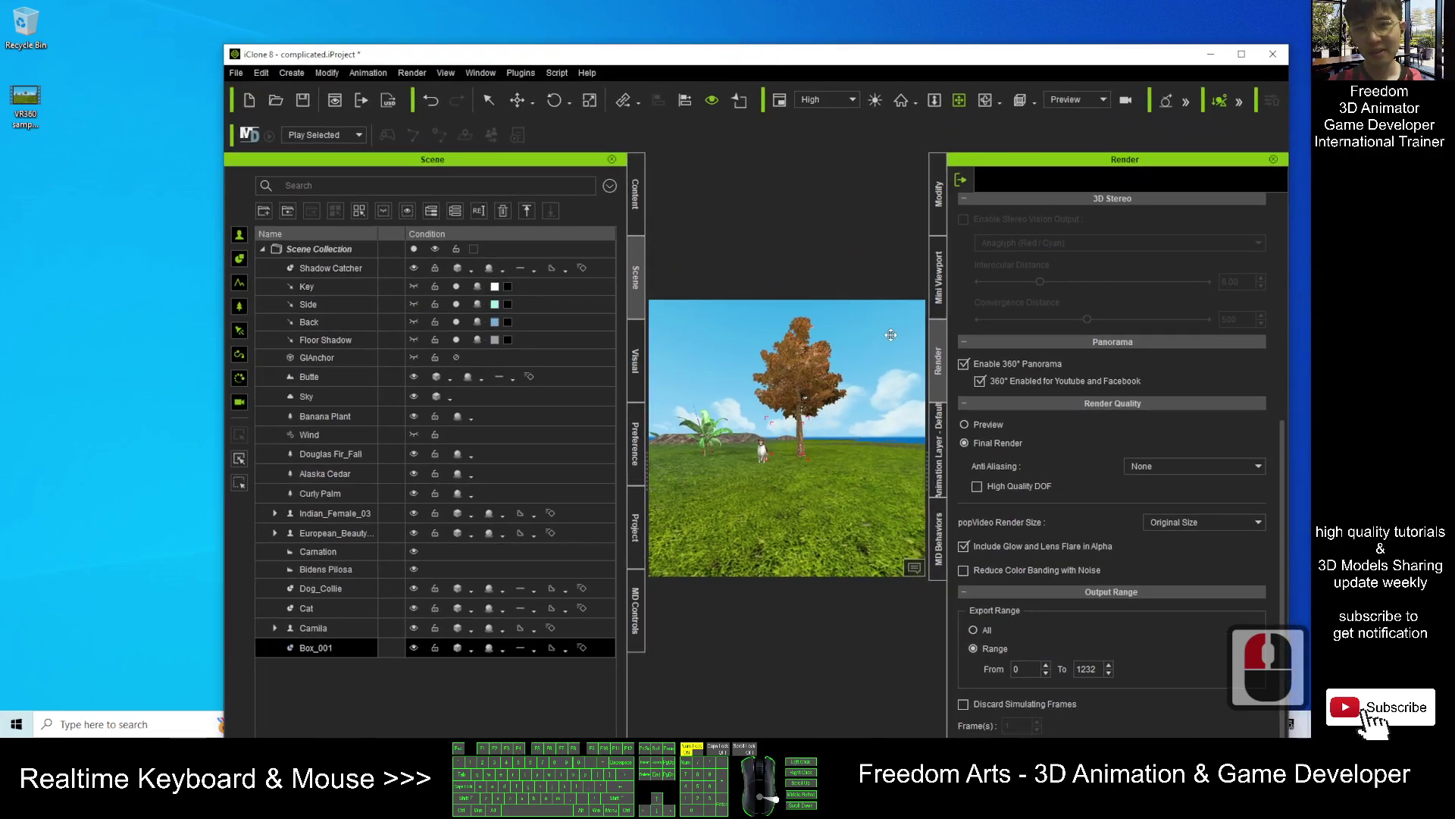
double_click(872, 53)
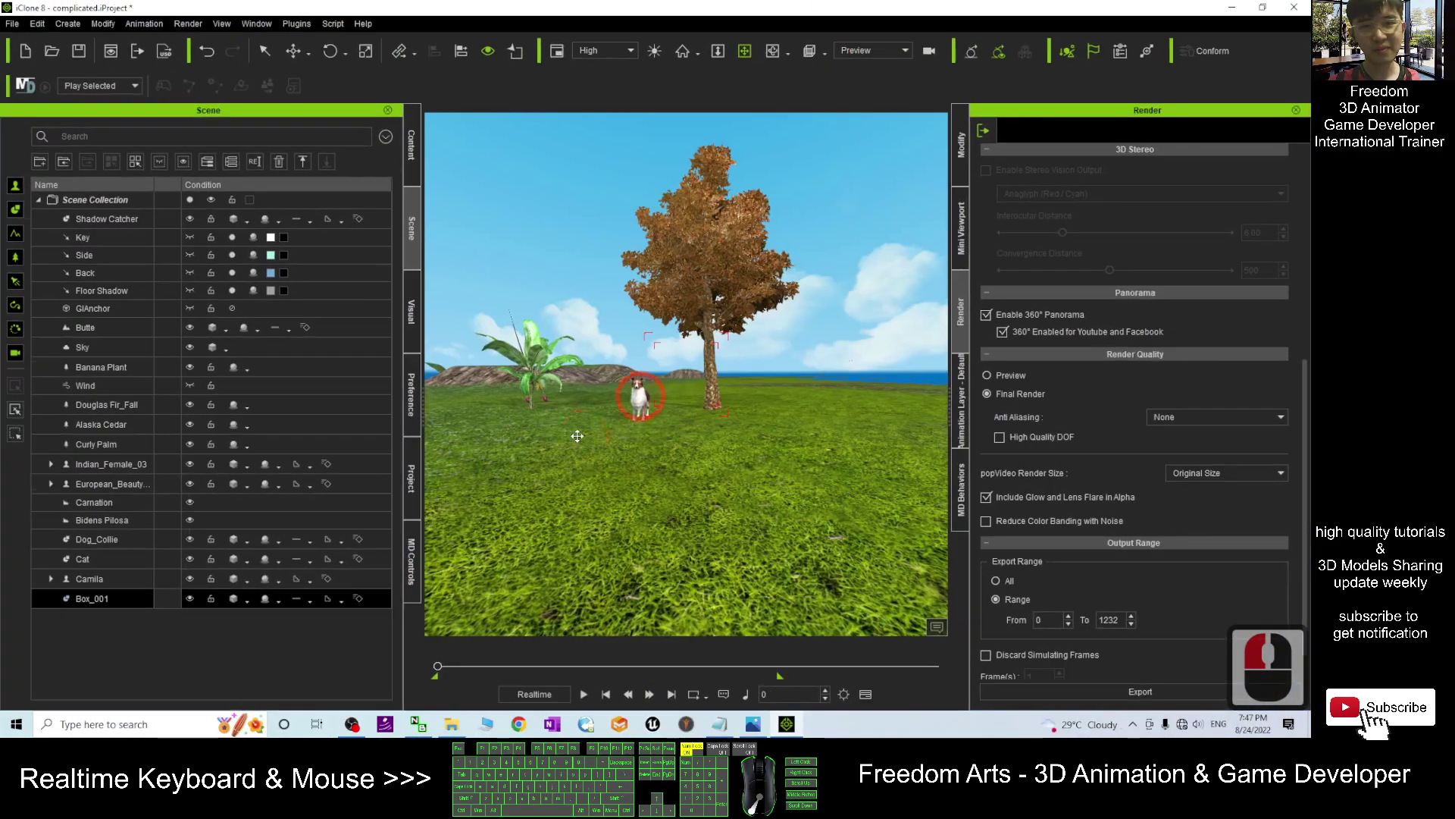
scroll(761, 440, "down", 4)
scroll(743, 423, "up", 7)
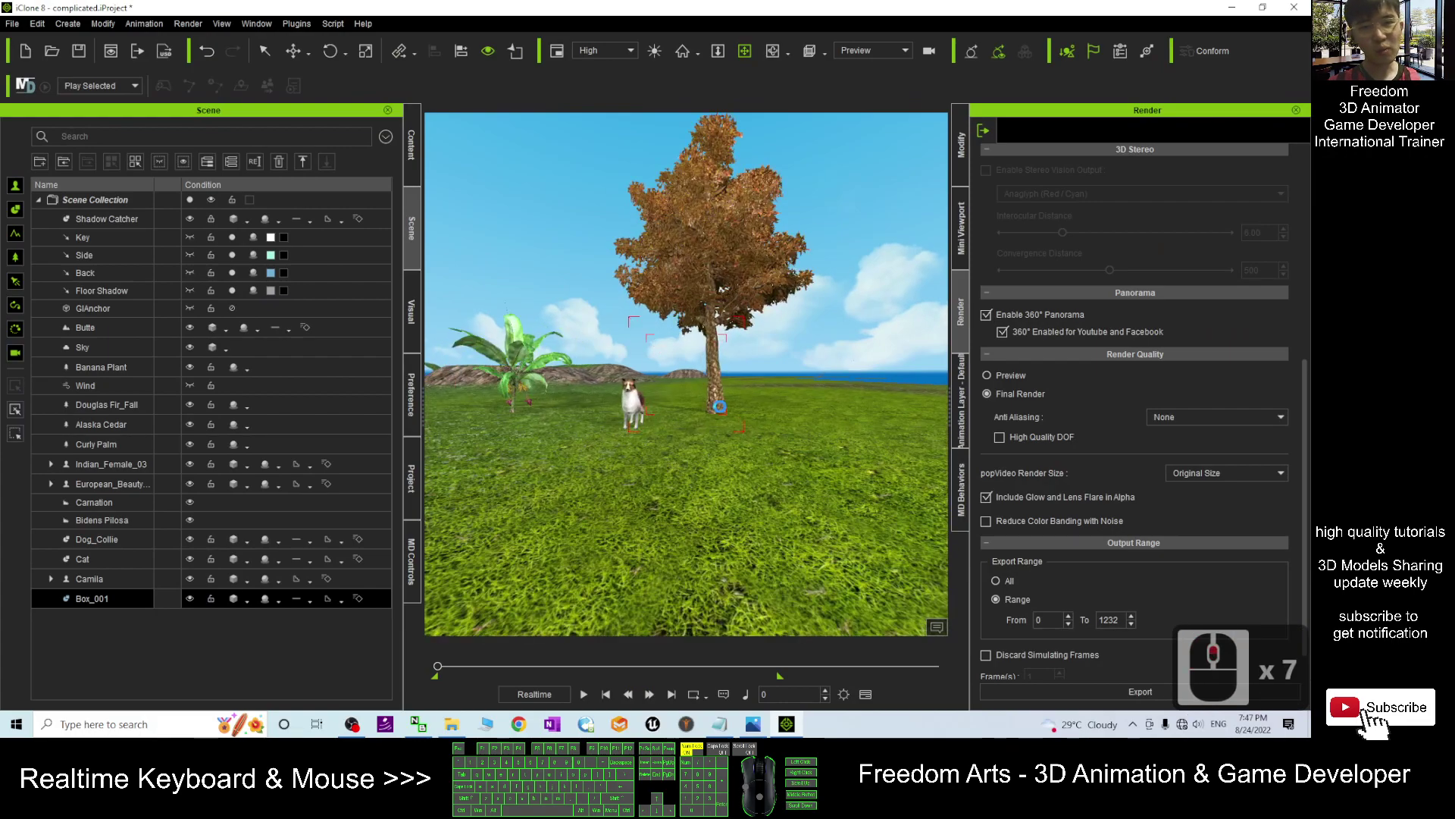
scroll(717, 406, "down", 4)
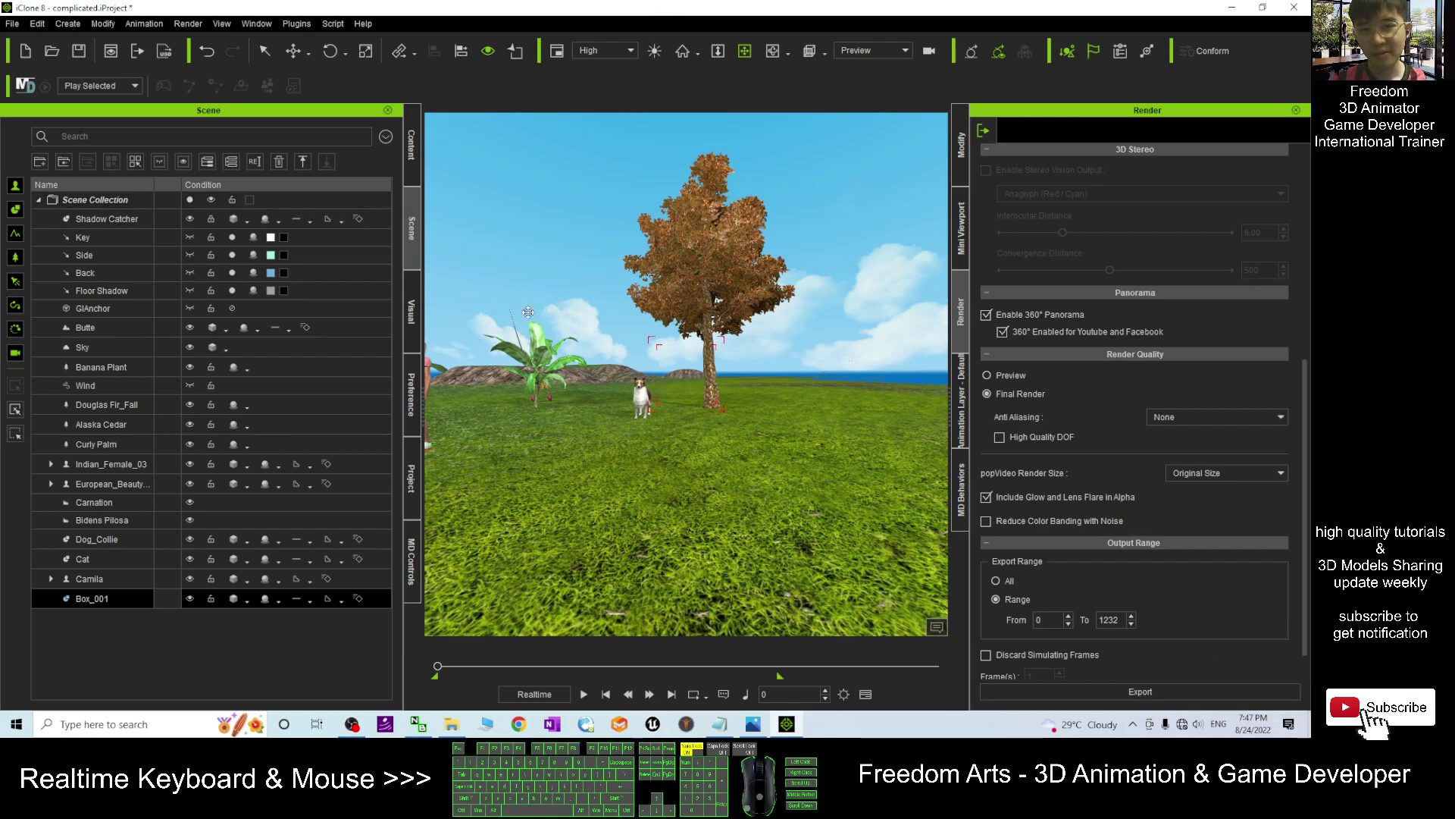
Set linear_Camera as the active camera and move its view in close on the woman in the pink top.
left_click(901, 51)
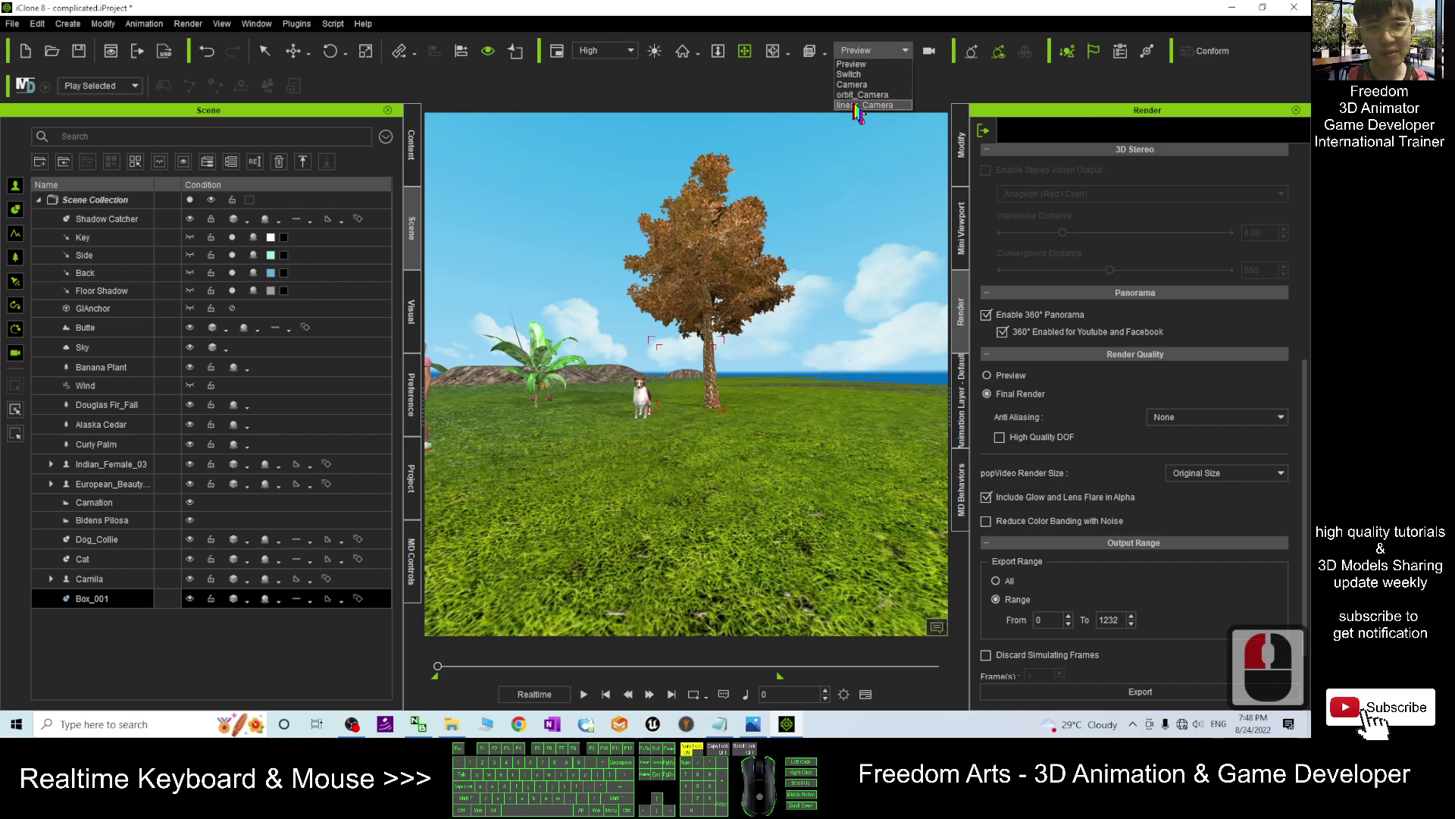
left_click(859, 106)
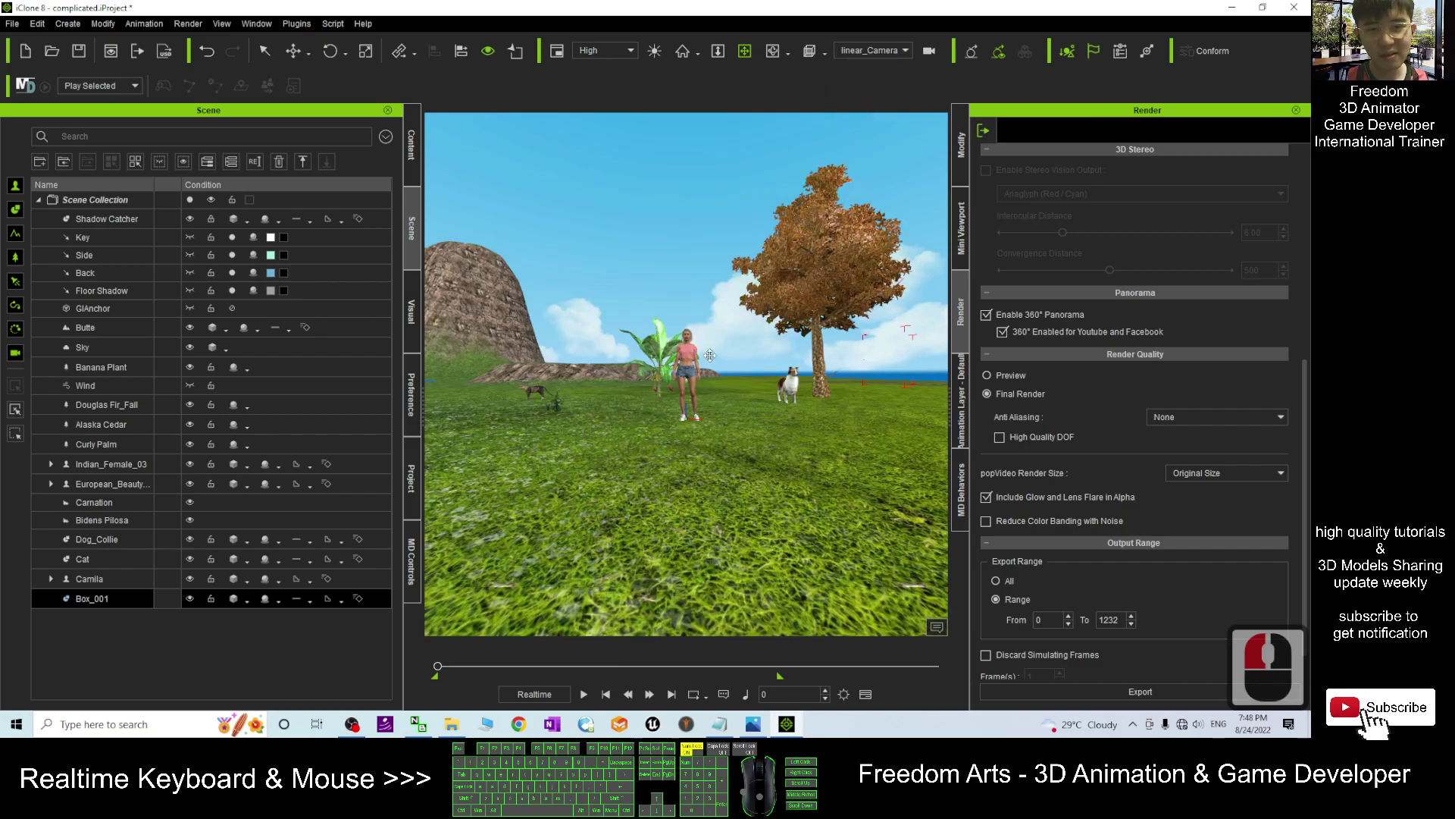
scroll(694, 364, "up", 13)
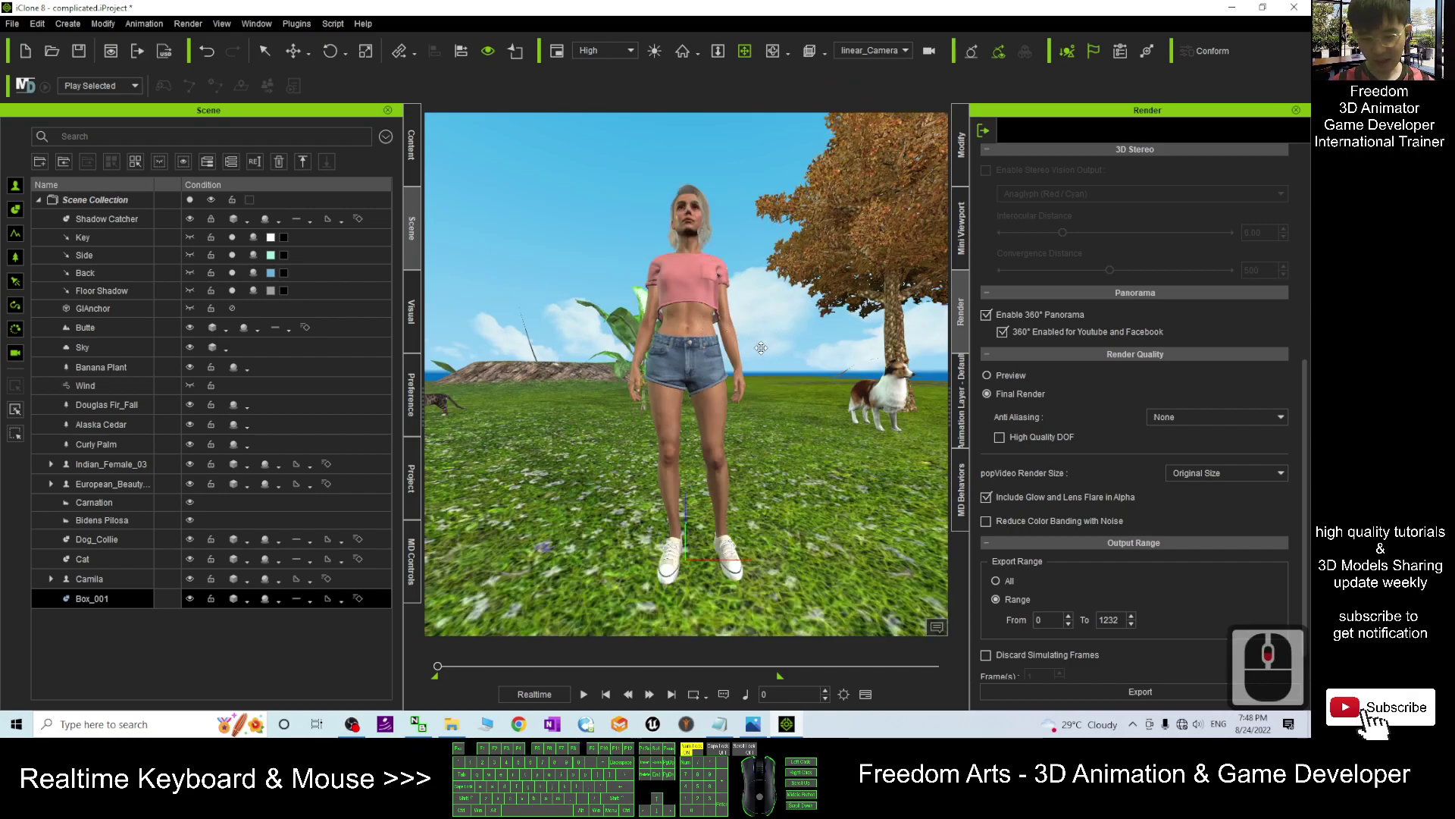
scroll(743, 345, "down", 6)
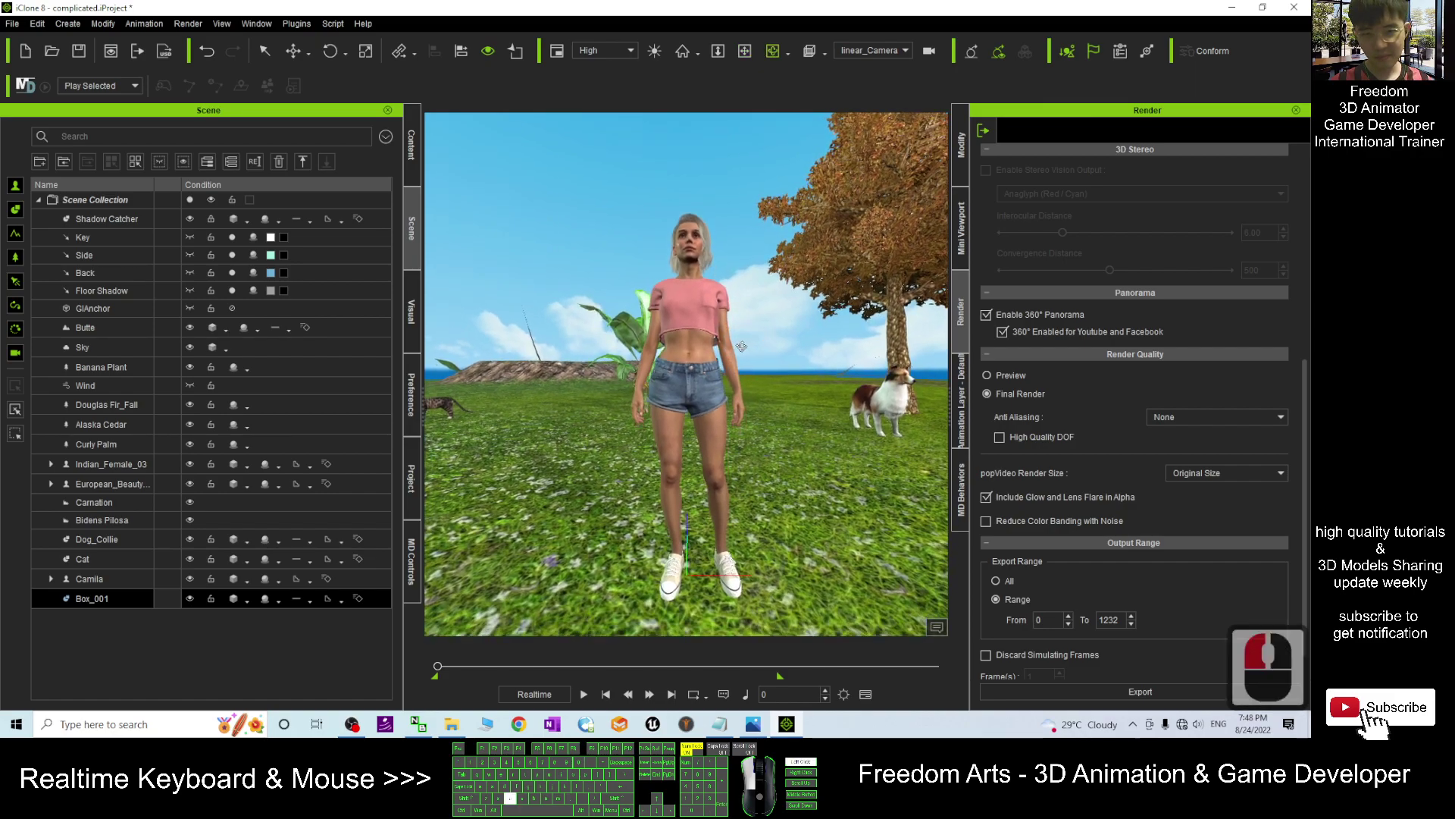
left_click(691, 287)
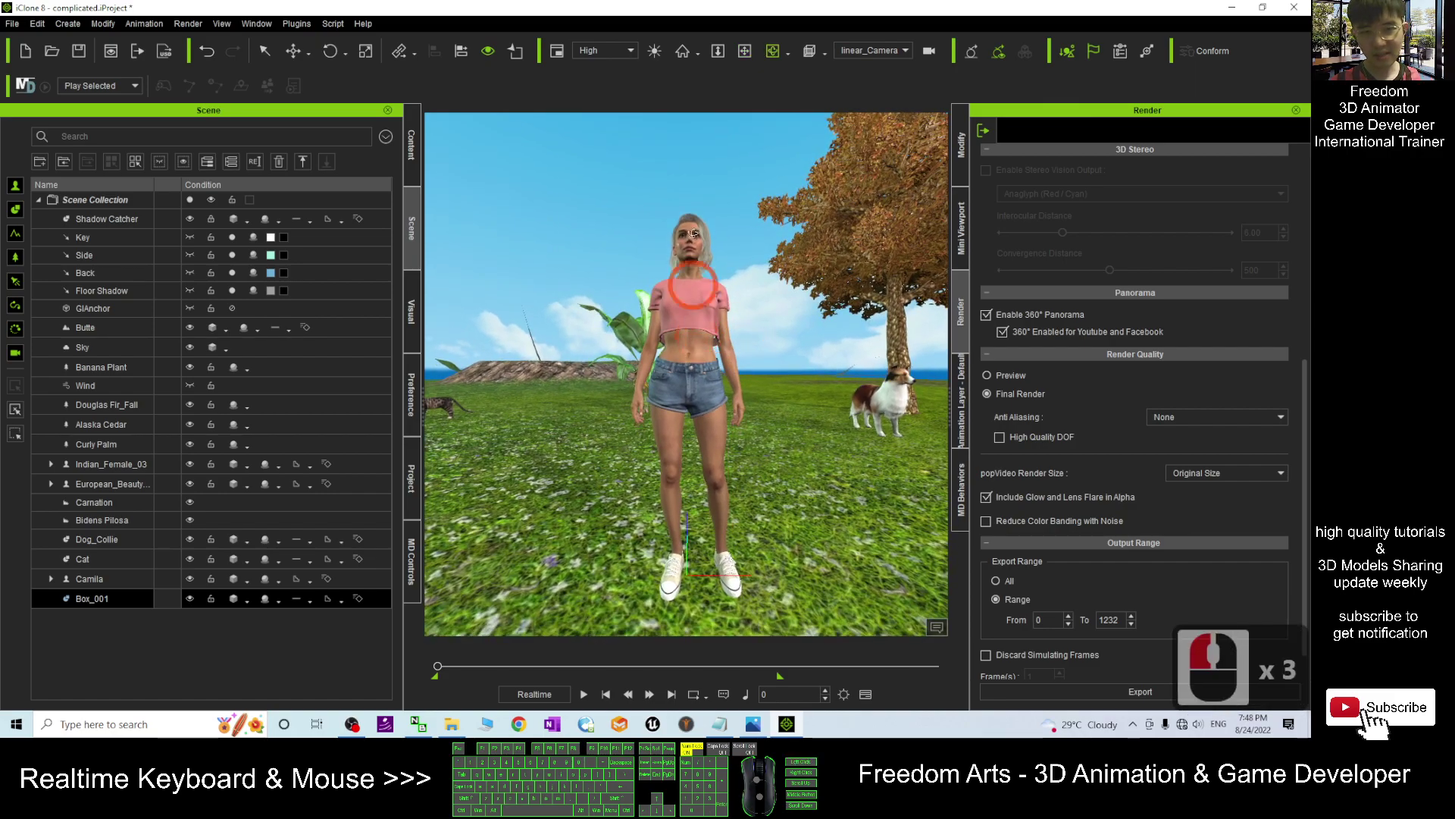
Select the Camila character, focus the camera on her, and frame her full body with the tree and dog behind.
key("q")
double_click(694, 261)
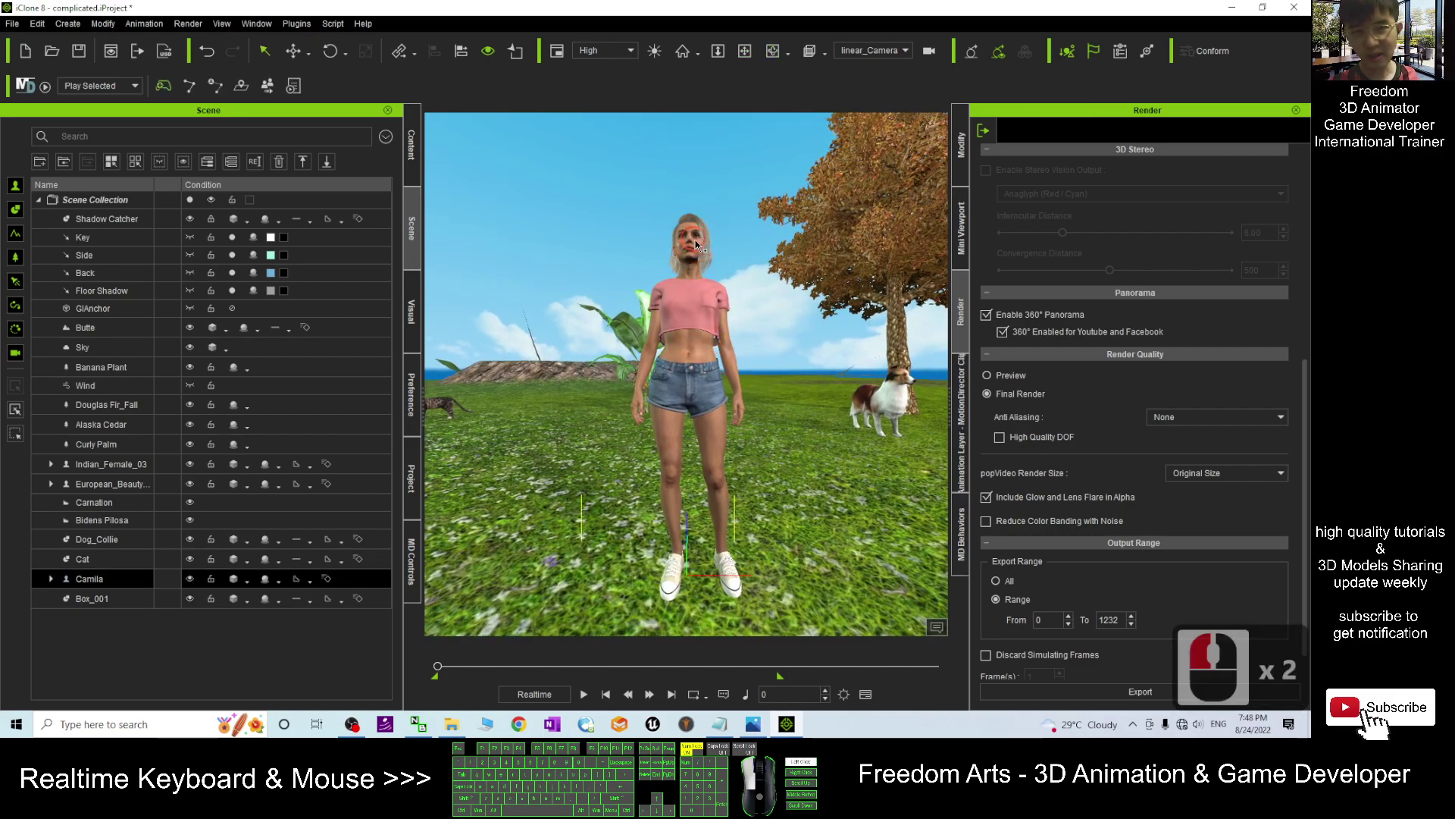
double_click(694, 239)
double_click(695, 241)
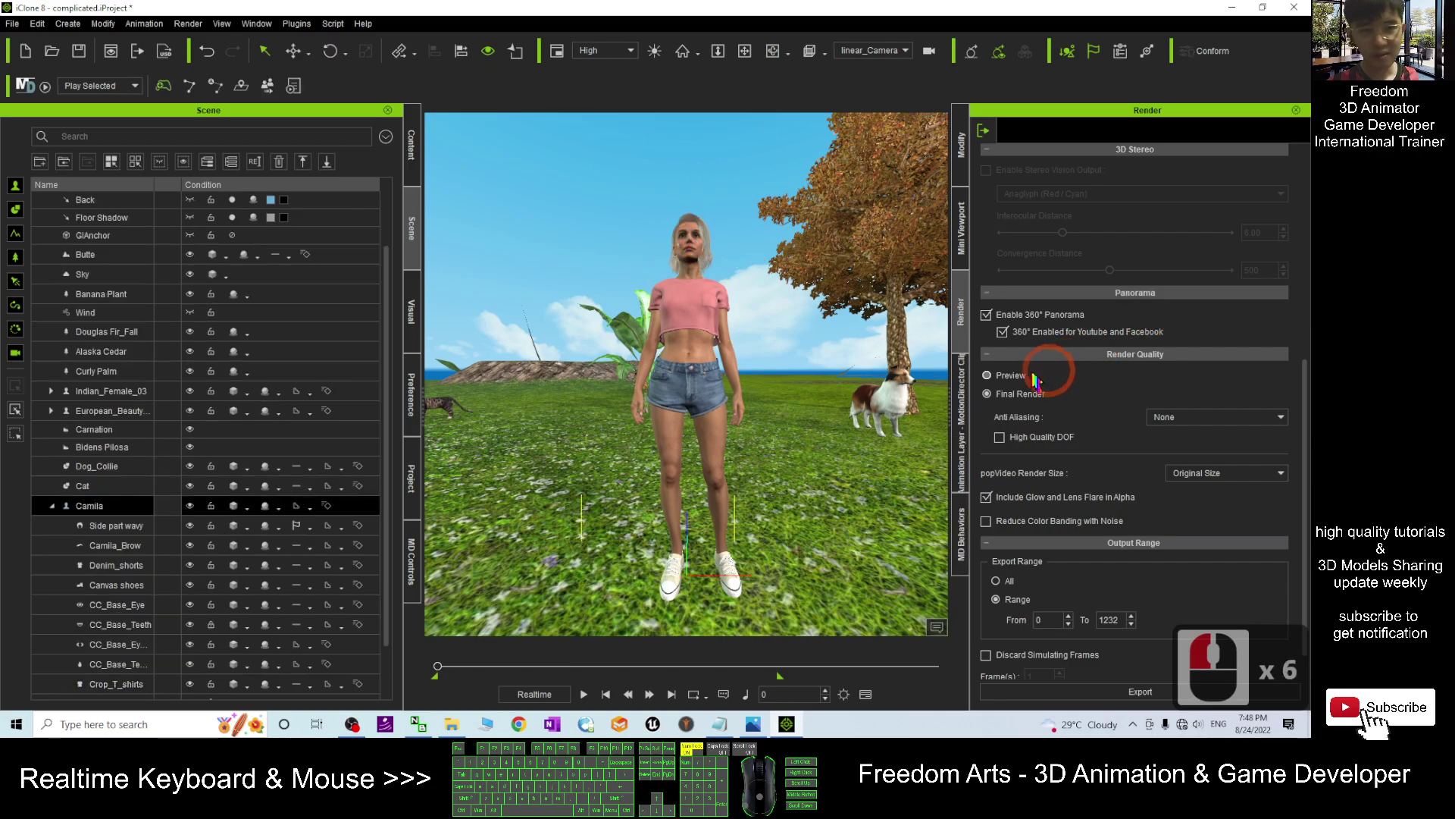
left_click(85, 506)
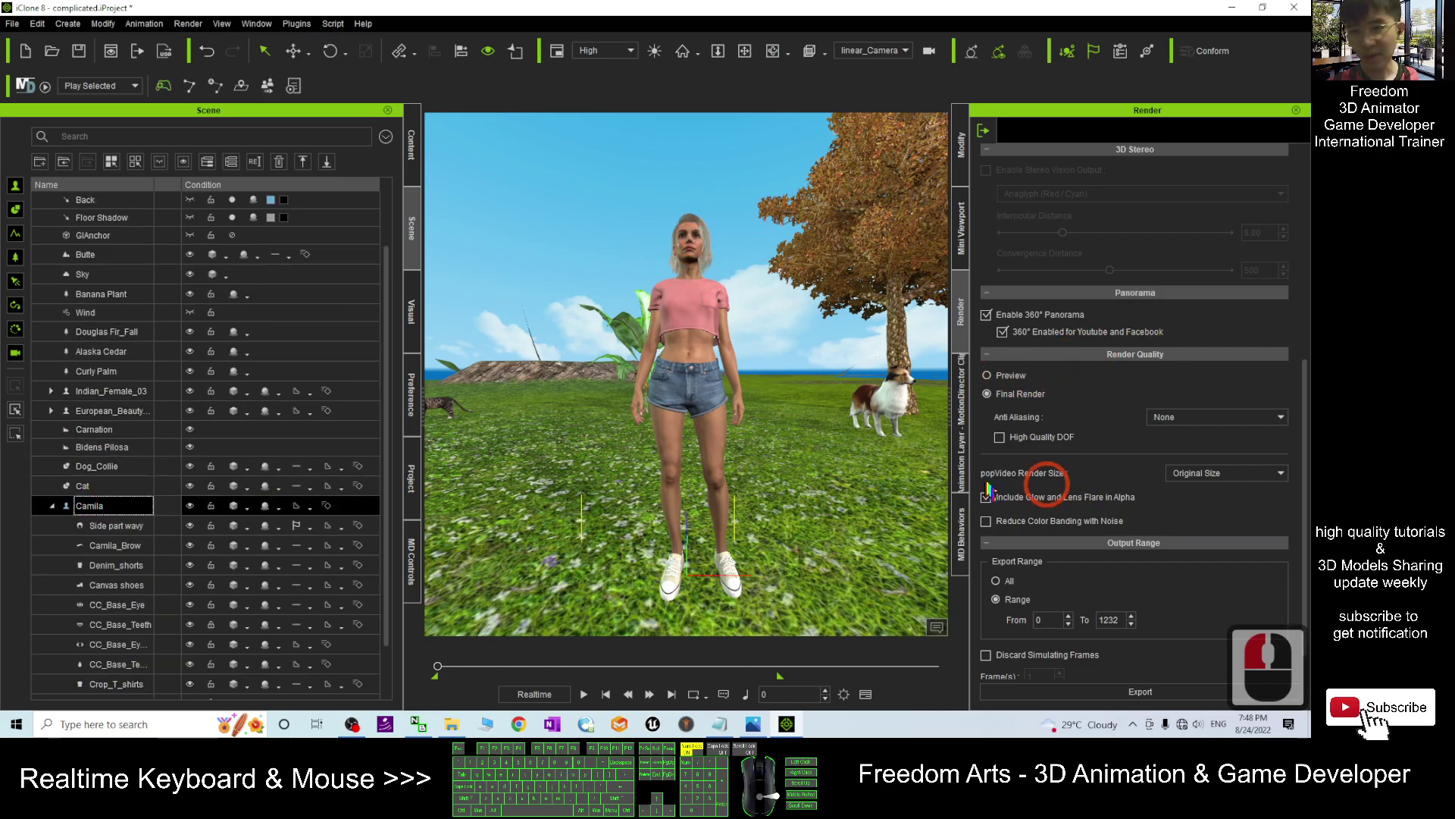
key("f")
scroll(825, 462, "down", 10)
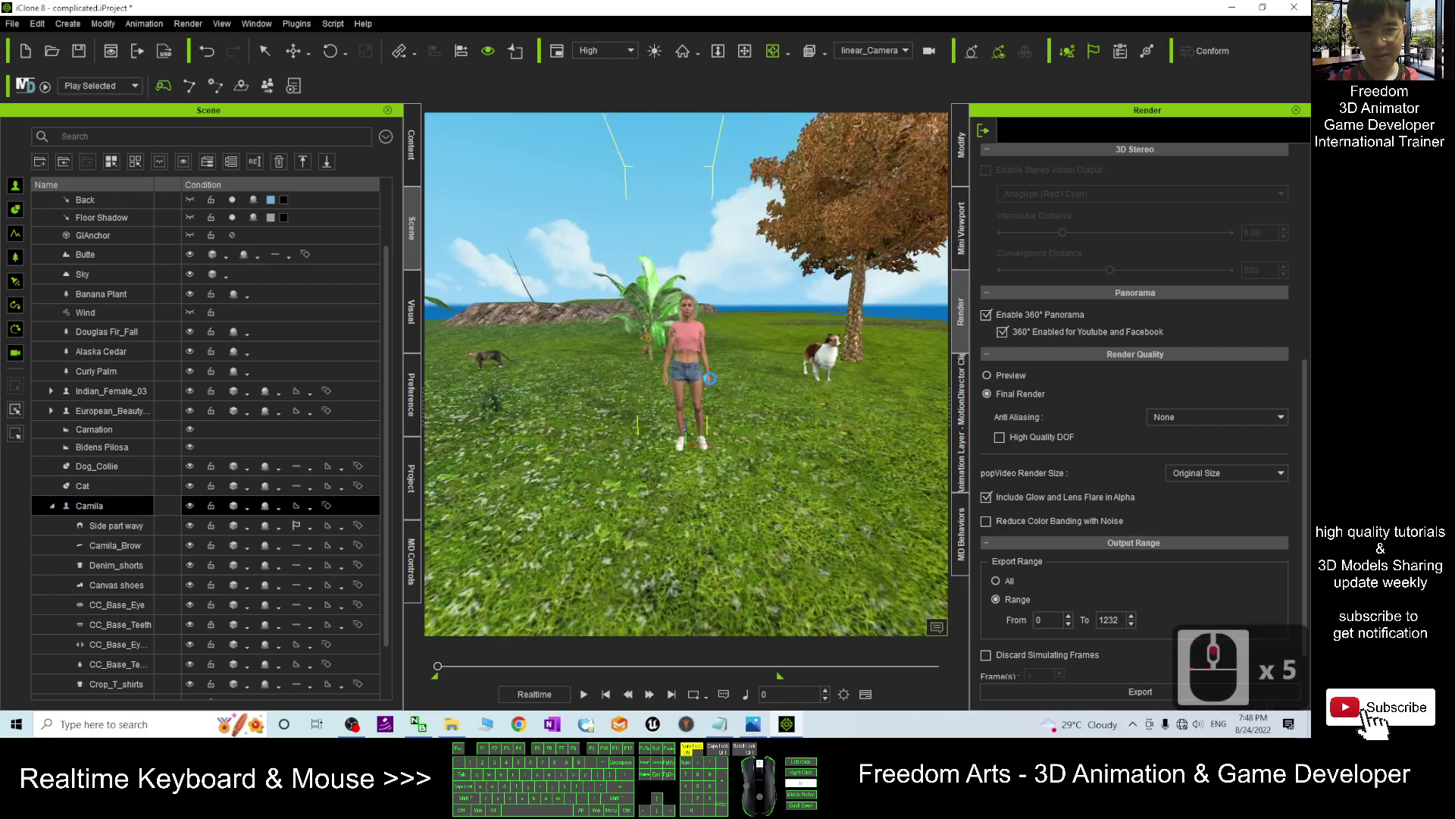
scroll(709, 379, "up", 7)
scroll(710, 378, "down", 3)
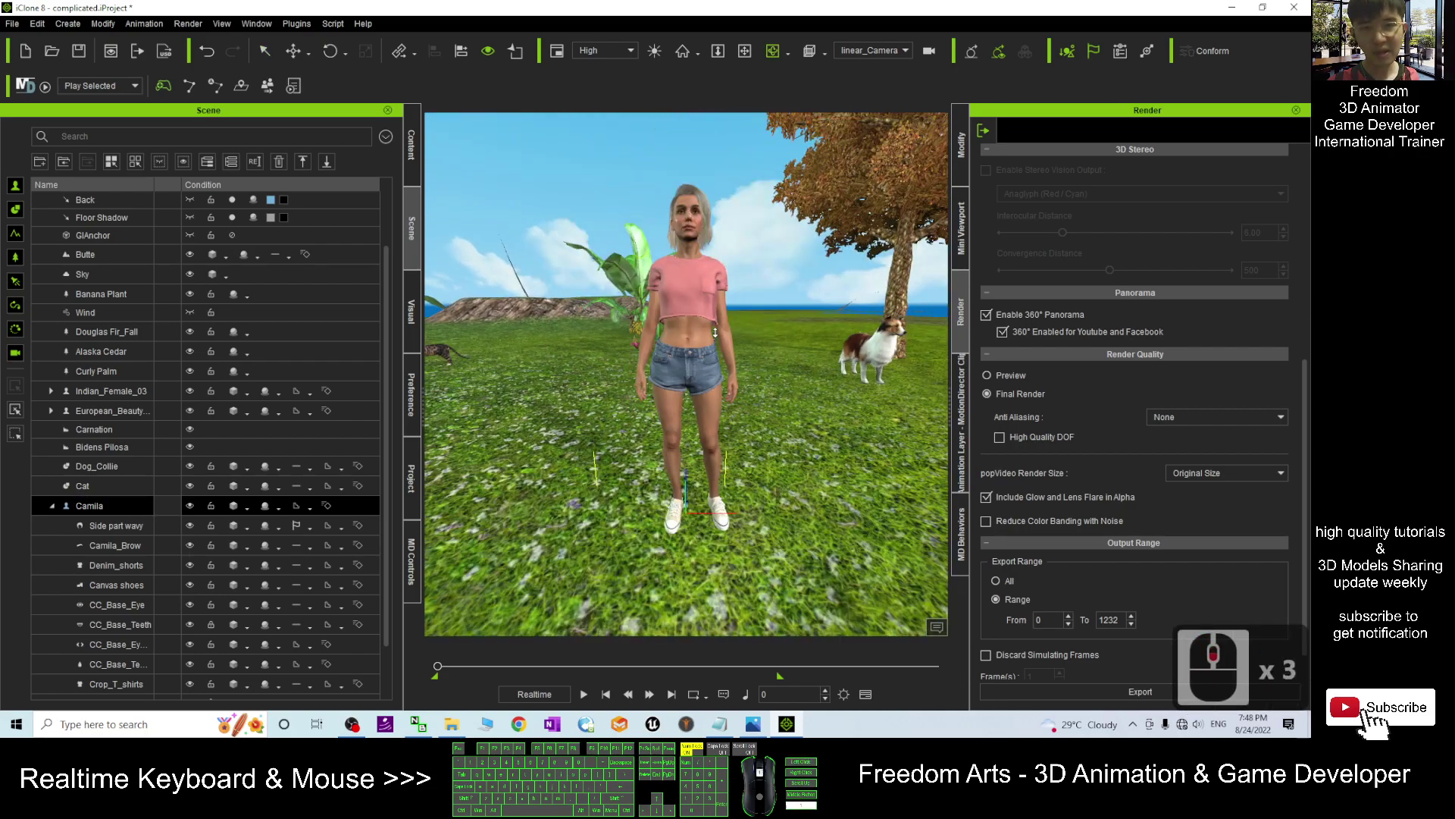
key("c")
left_click_drag(720, 327, 726, 290)
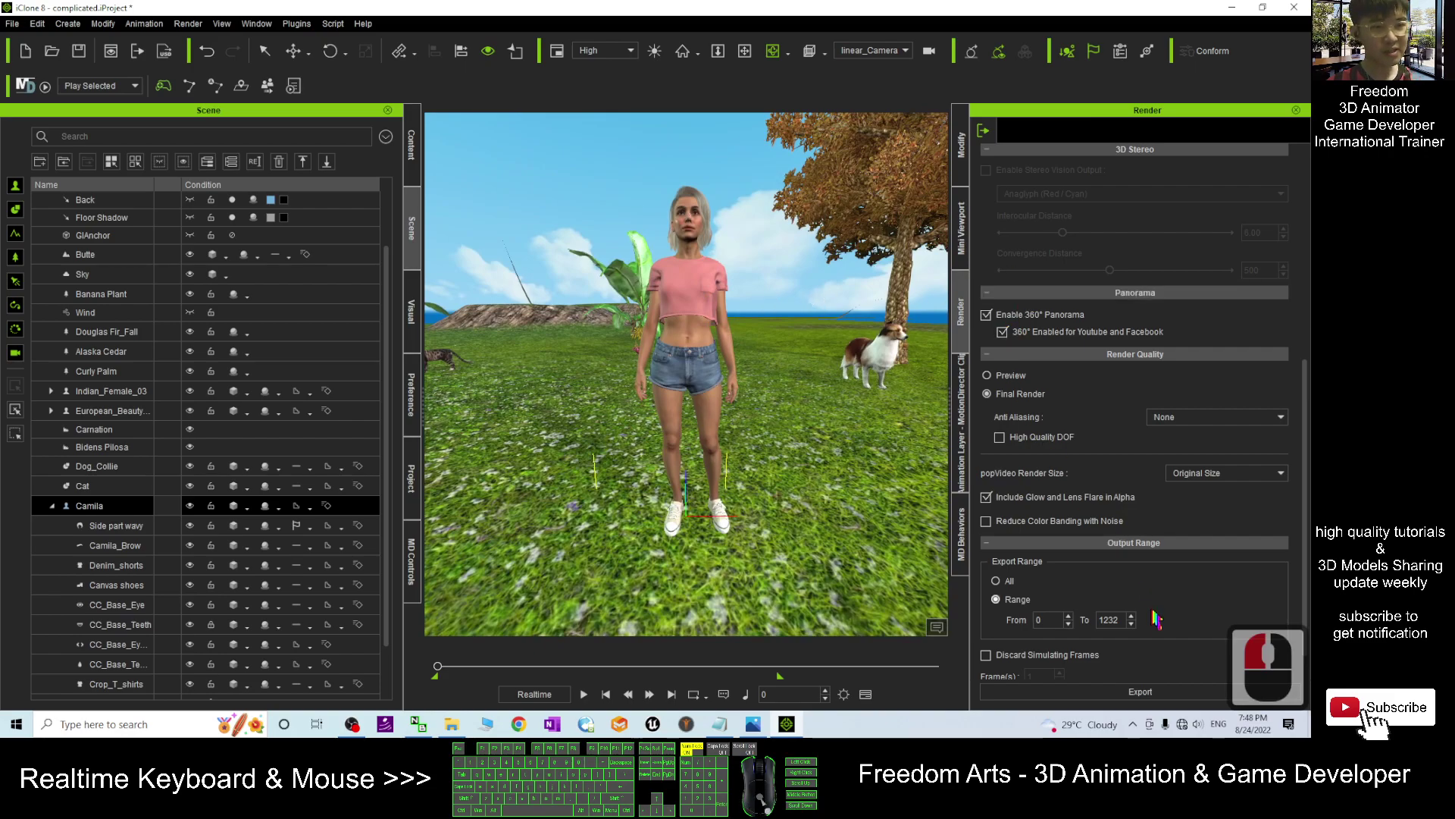
Preview the animation and set the export range from frame 297 to frame 522.
left_click_drag(785, 684, 455, 675)
double_click(585, 692)
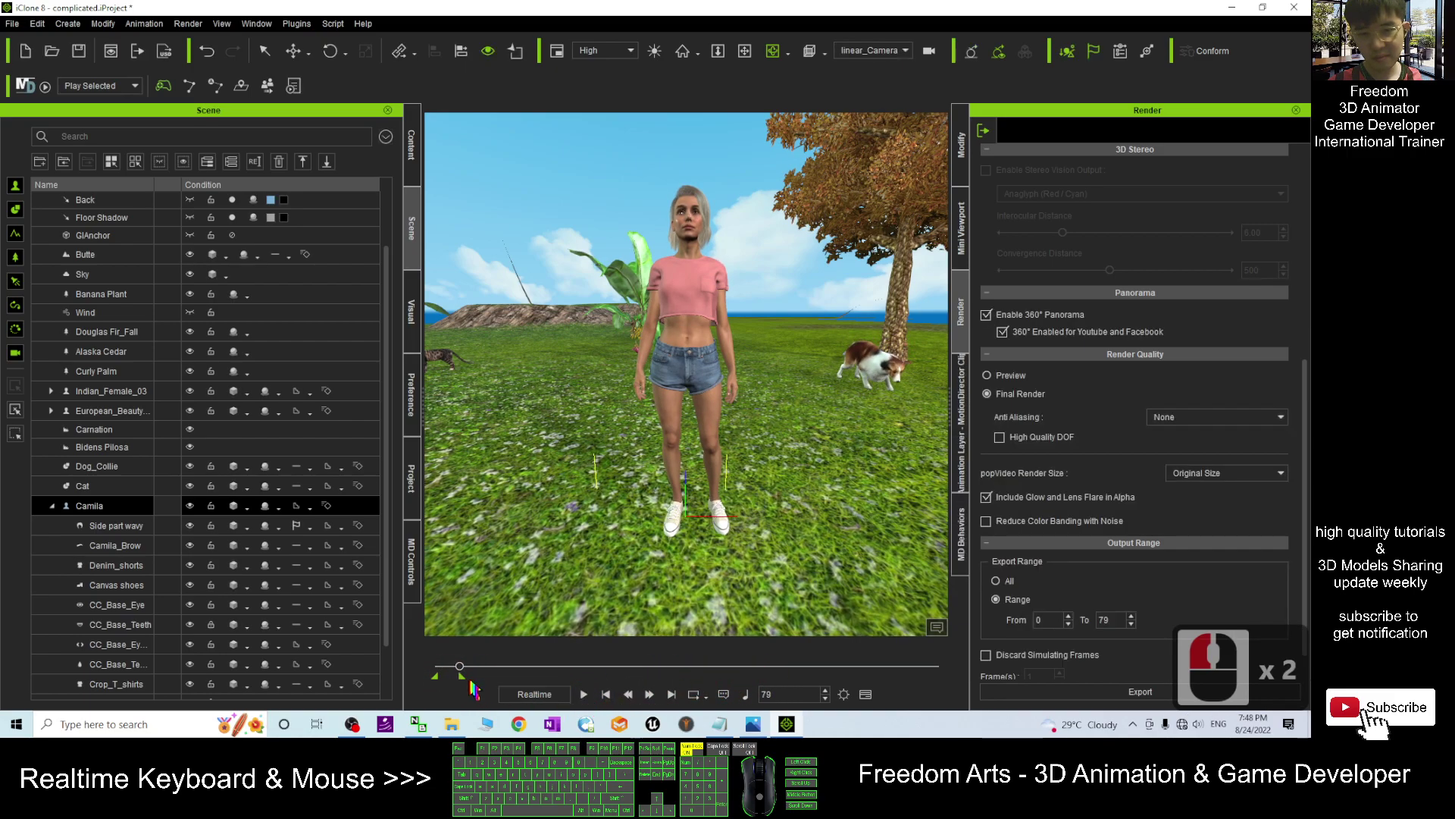
mouse_move(462, 675)
left_mouse_down()
mouse_move(555, 678)
mouse_move(436, 675)
mouse_move(517, 674)
left_mouse_up()
left_click(583, 694)
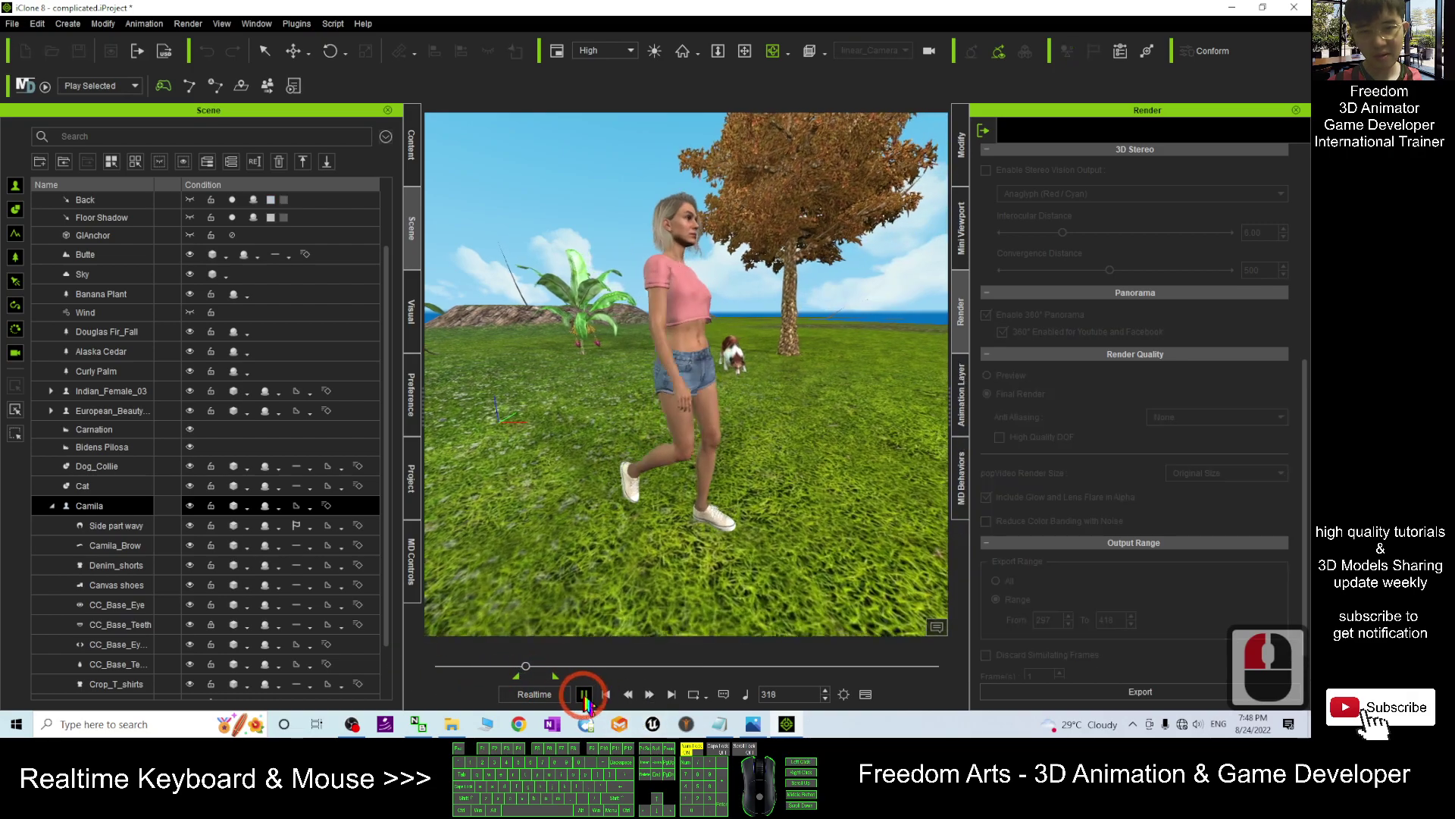
left_click_drag(557, 676, 583, 676)
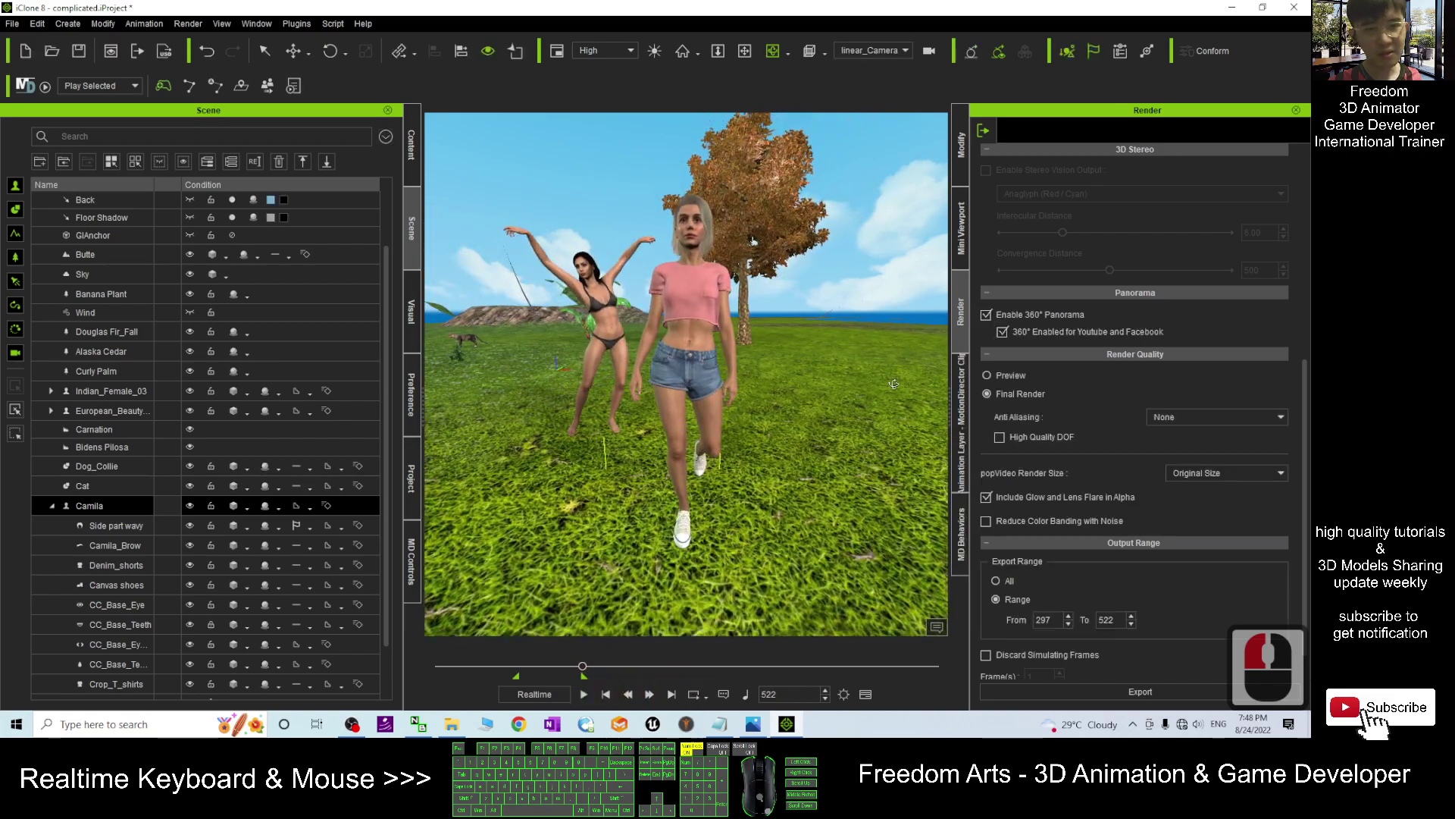
Export the 360° panorama to the Desktop as an MP4 named VR360 sample 02.
left_click(1105, 691)
left_click(144, 135)
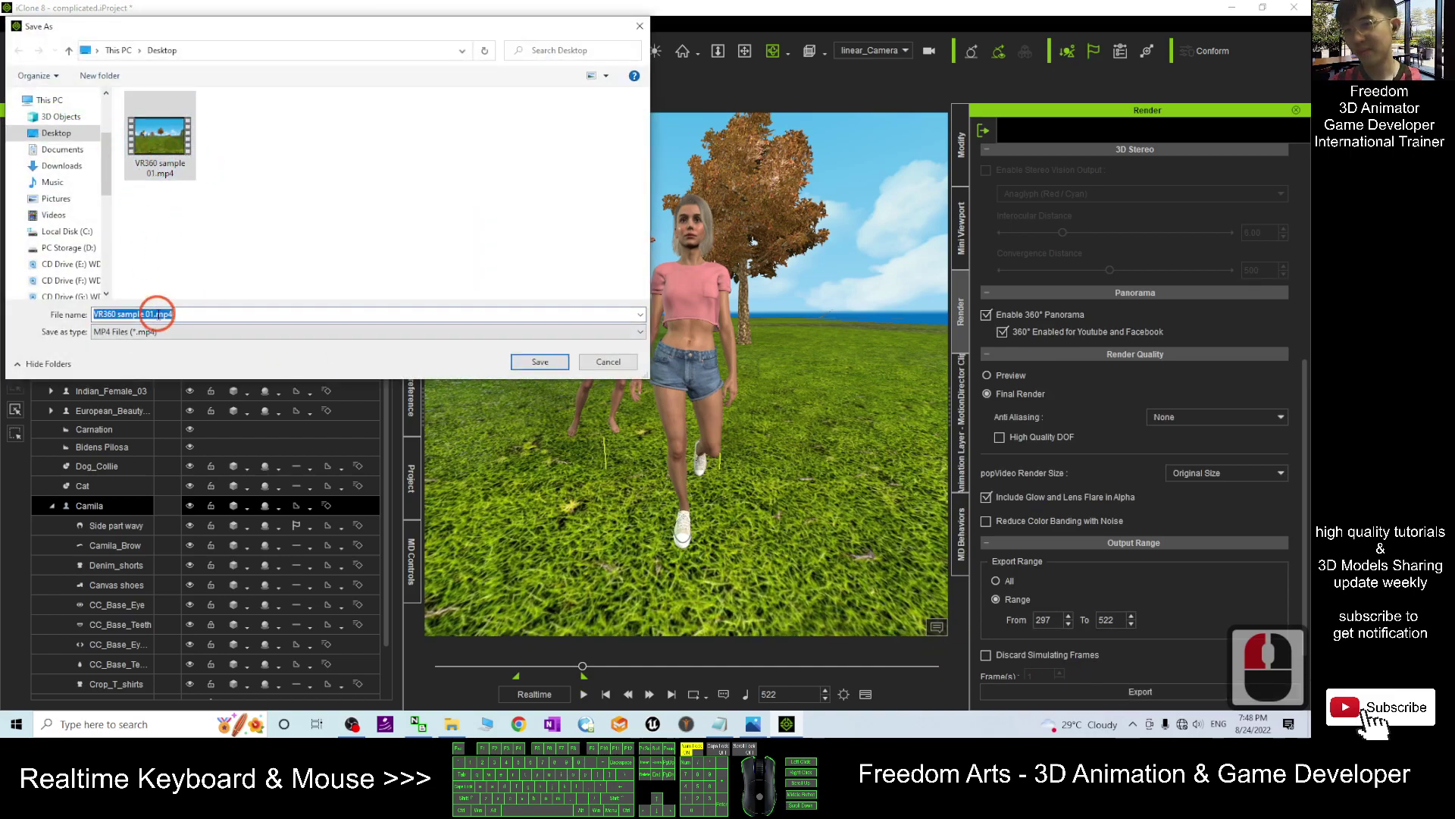
double_click(151, 313)
left_click_drag(151, 313, 233, 315)
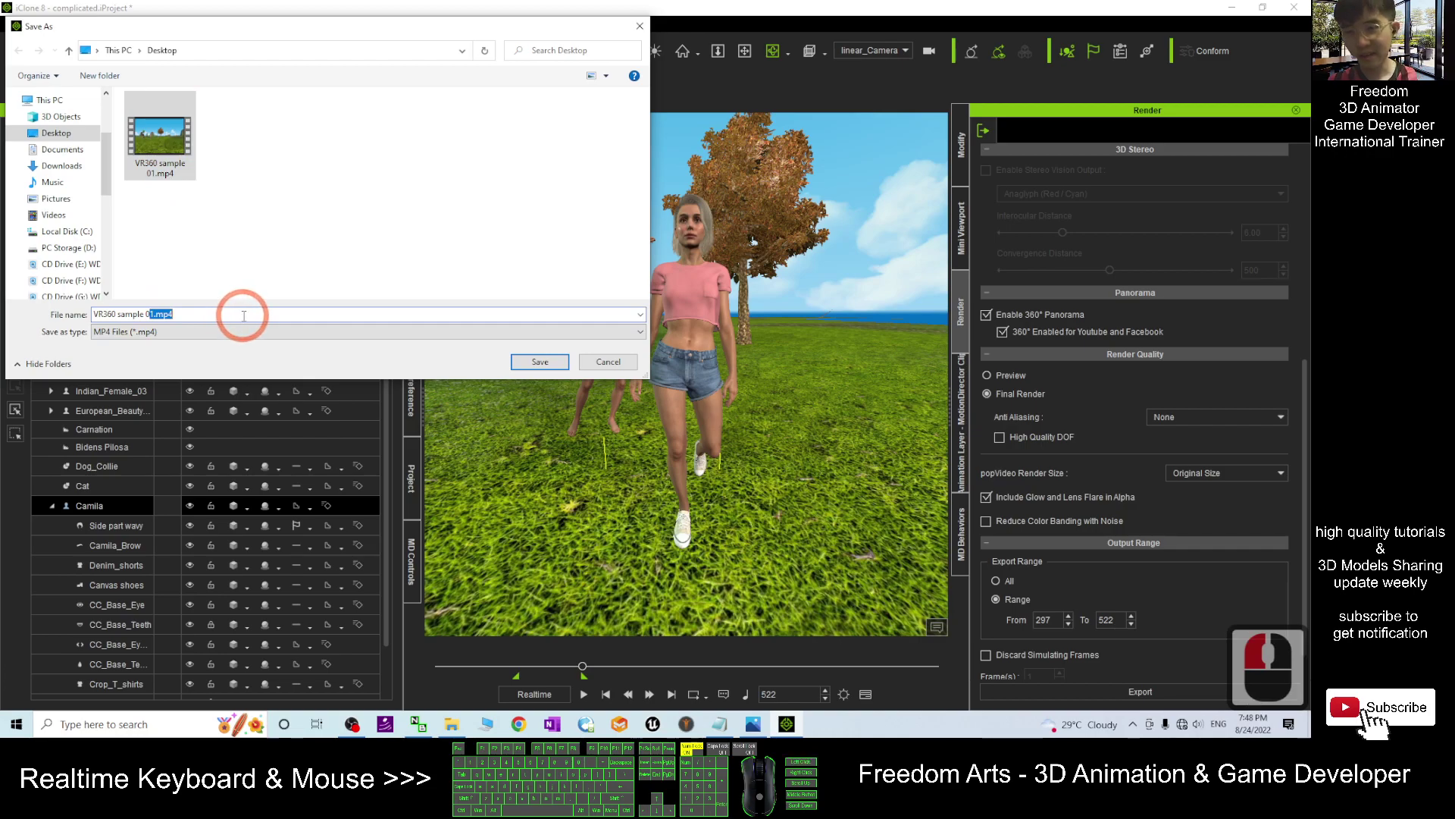
type("2")
left_click(543, 363)
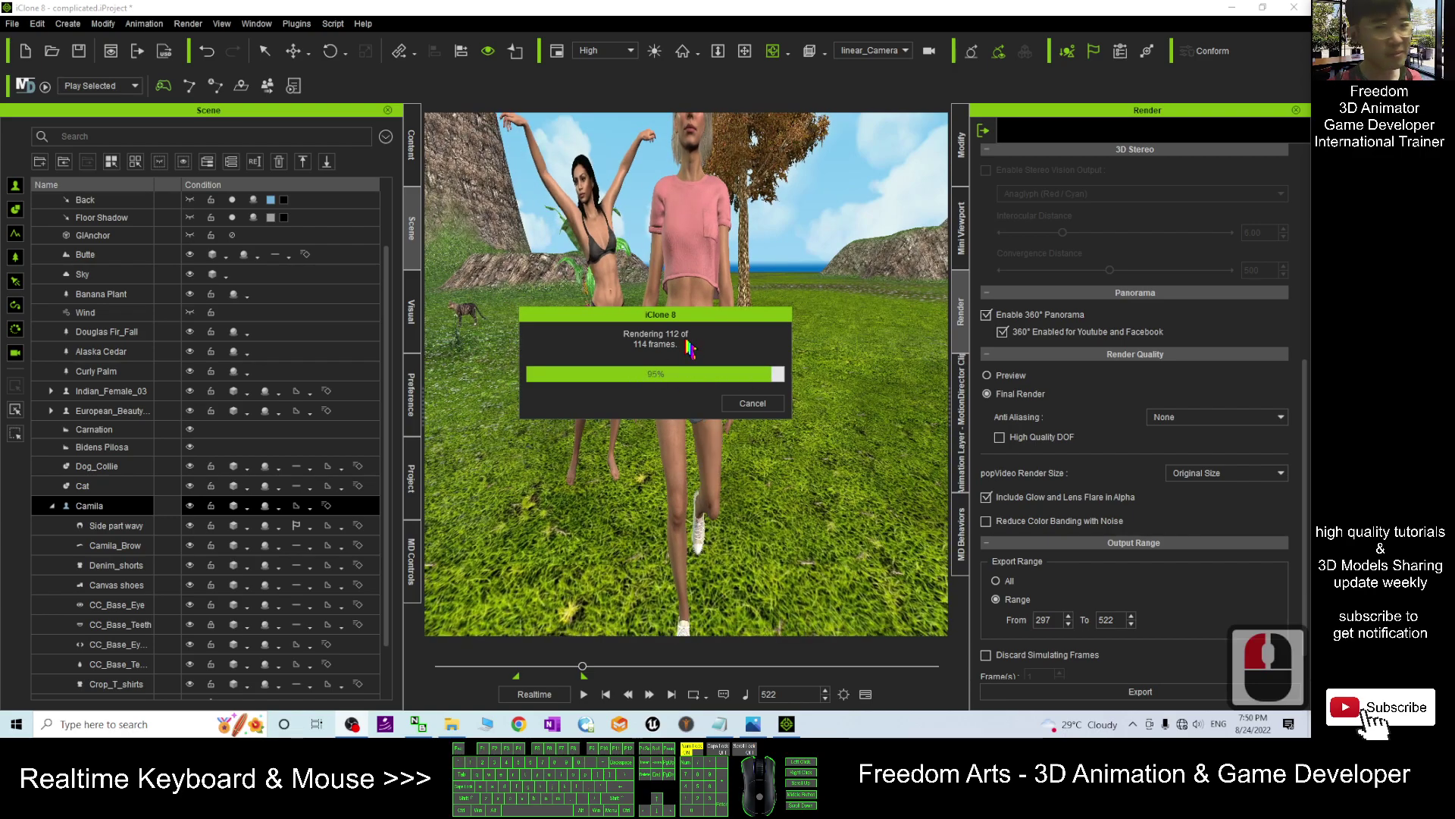
Open the rendered video, play it full screen, and look around the two women.
left_click(606, 397)
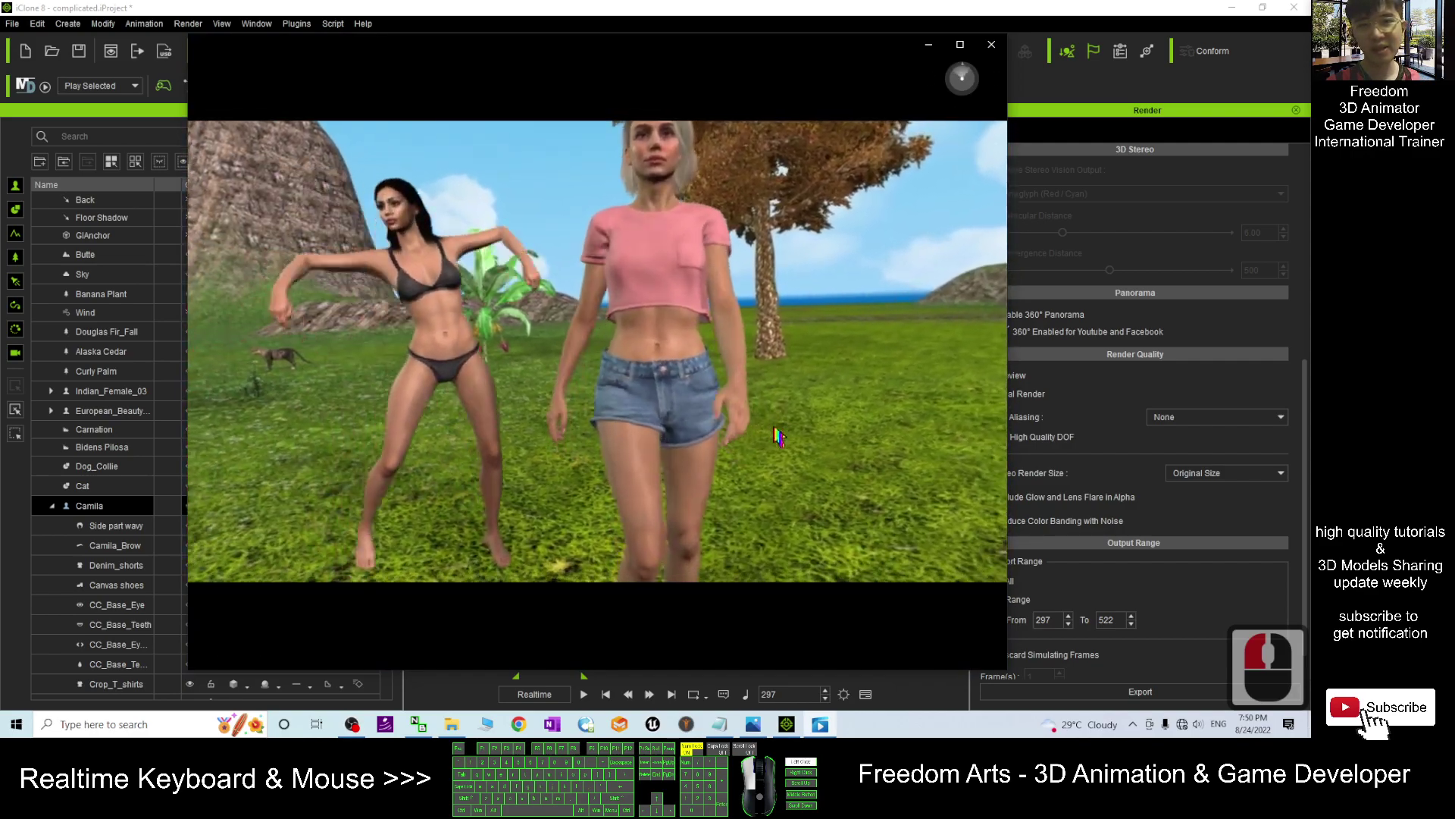
double_click(700, 364)
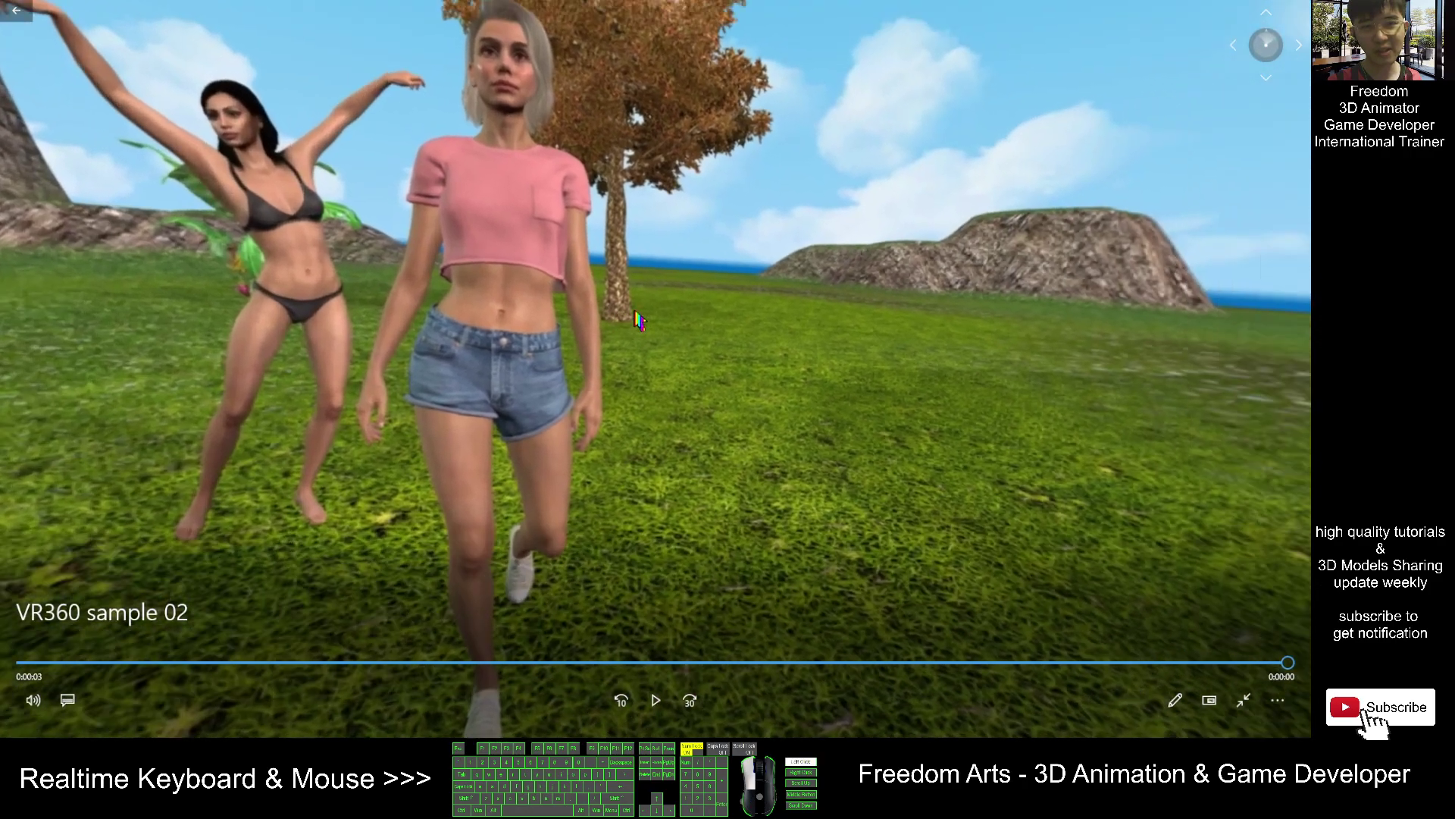
left_click(656, 701)
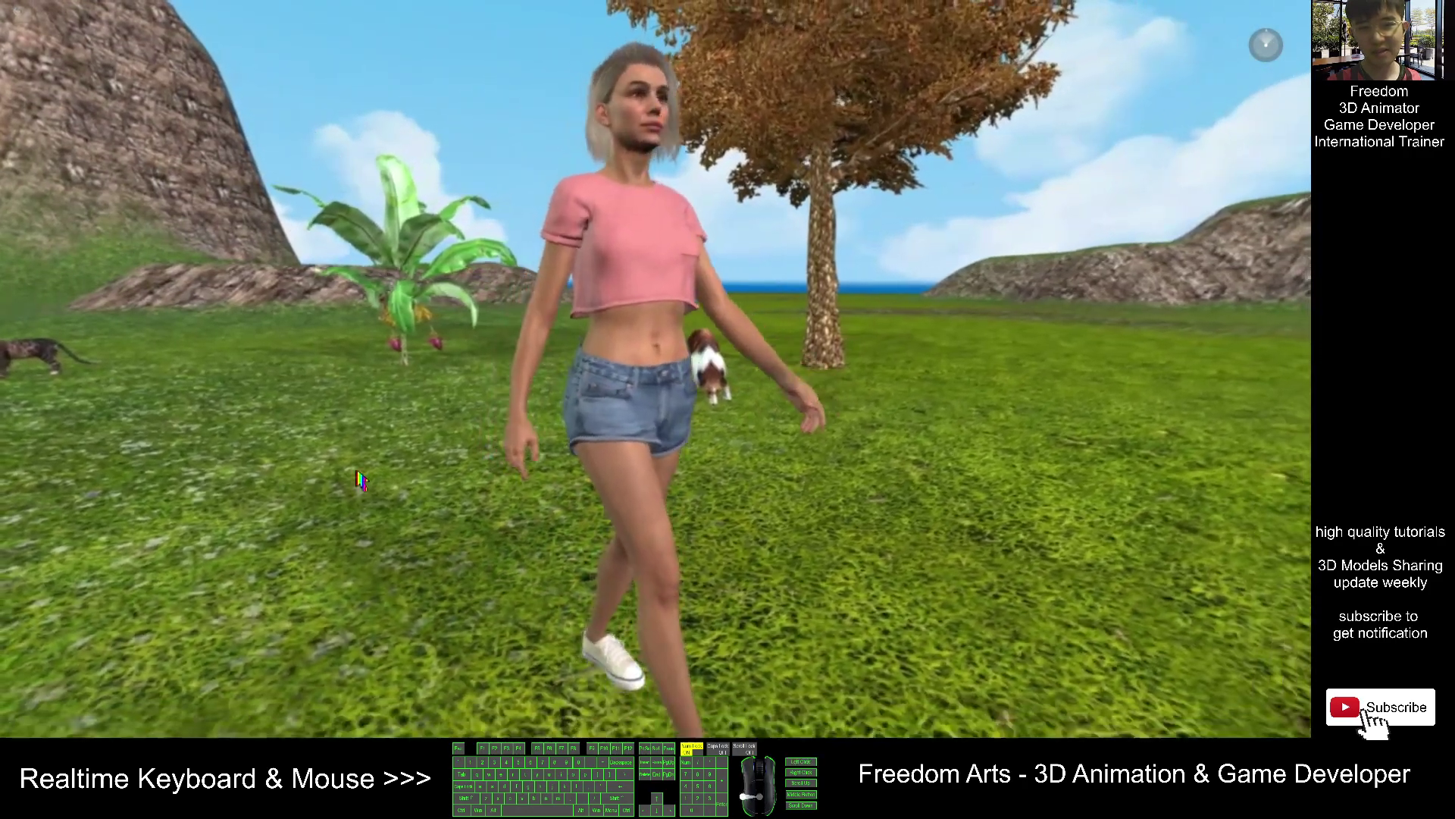
left_click_drag(357, 477, 280, 377)
left_click_drag(493, 455, 228, 455)
left_click_drag(555, 402, 696, 407)
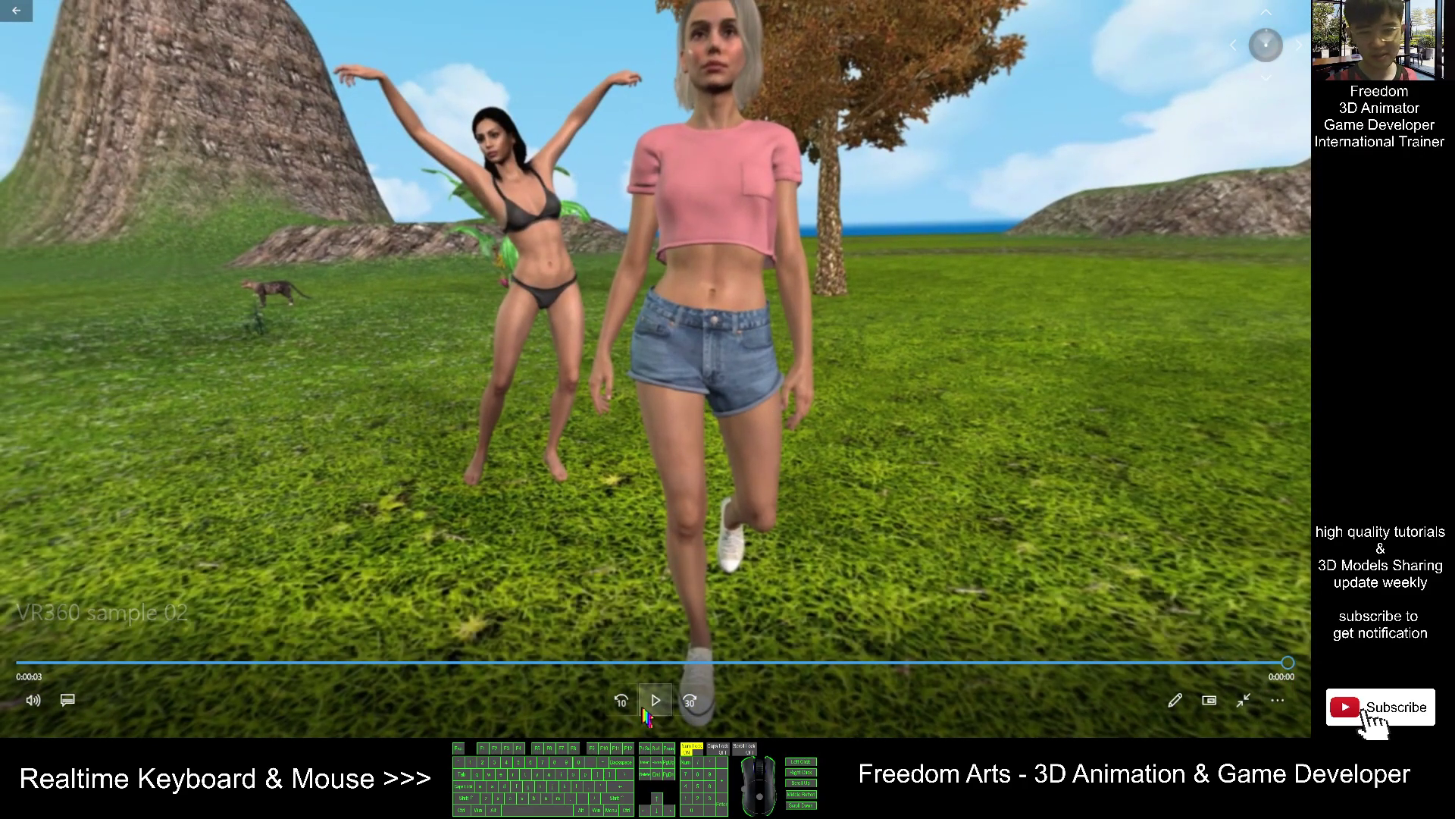
Scrub back to the early part of the video, look around the panorama, and resume playback.
left_click_drag(843, 668, 302, 662)
left_click_drag(513, 394, 787, 60)
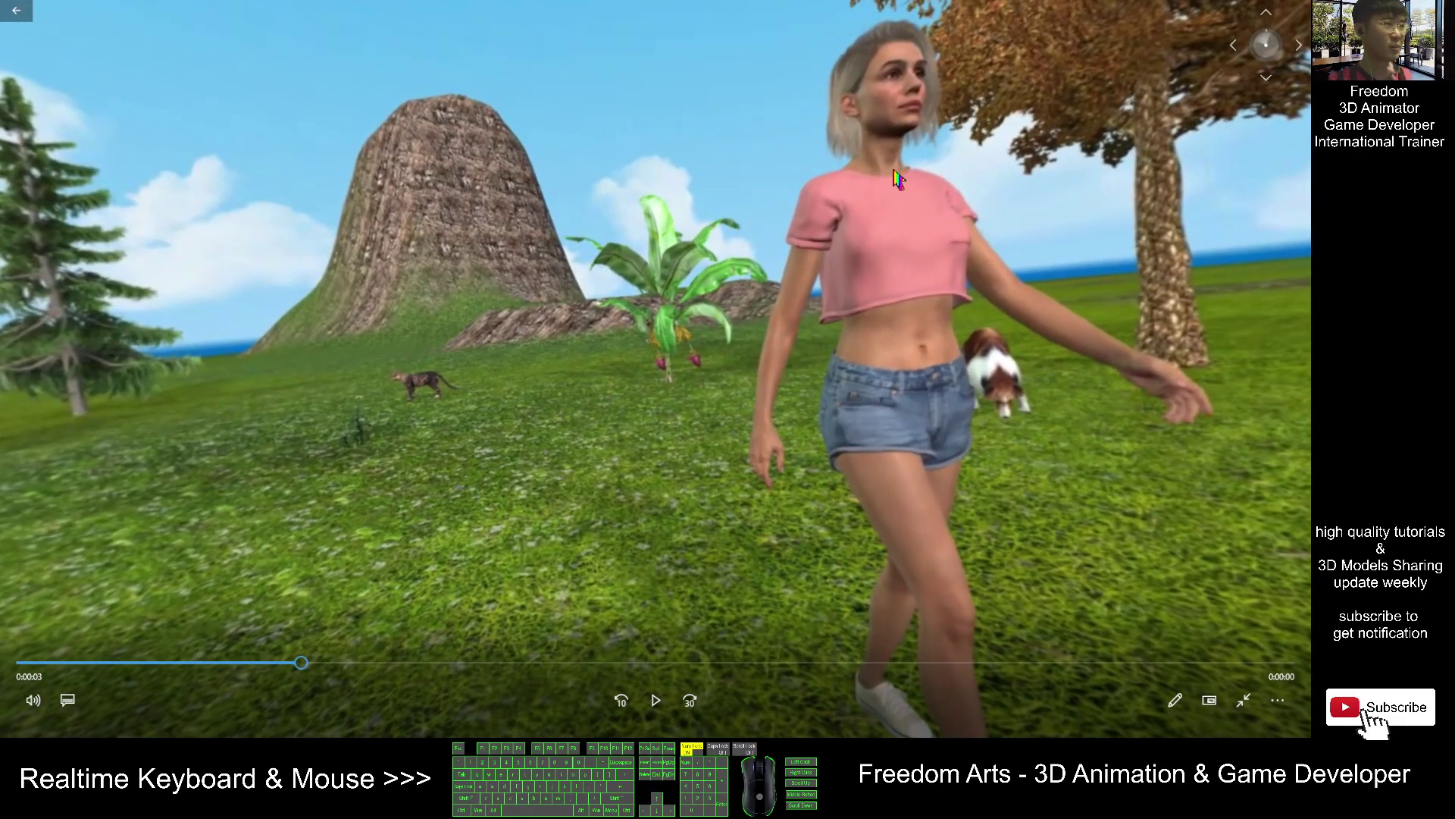
left_click_drag(1210, 282, 497, 428)
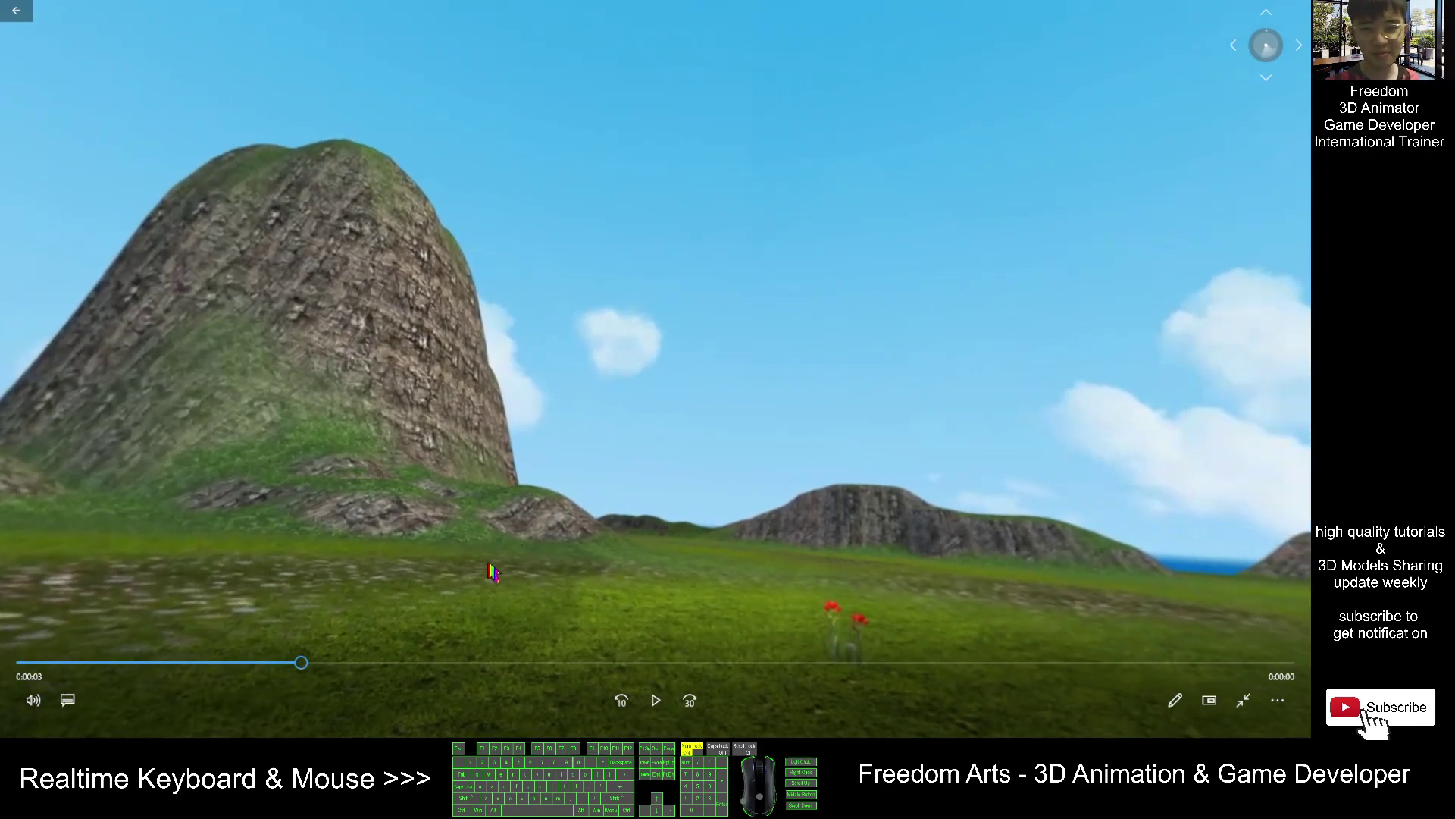
left_click_drag(675, 606, 788, 483)
left_click(656, 700)
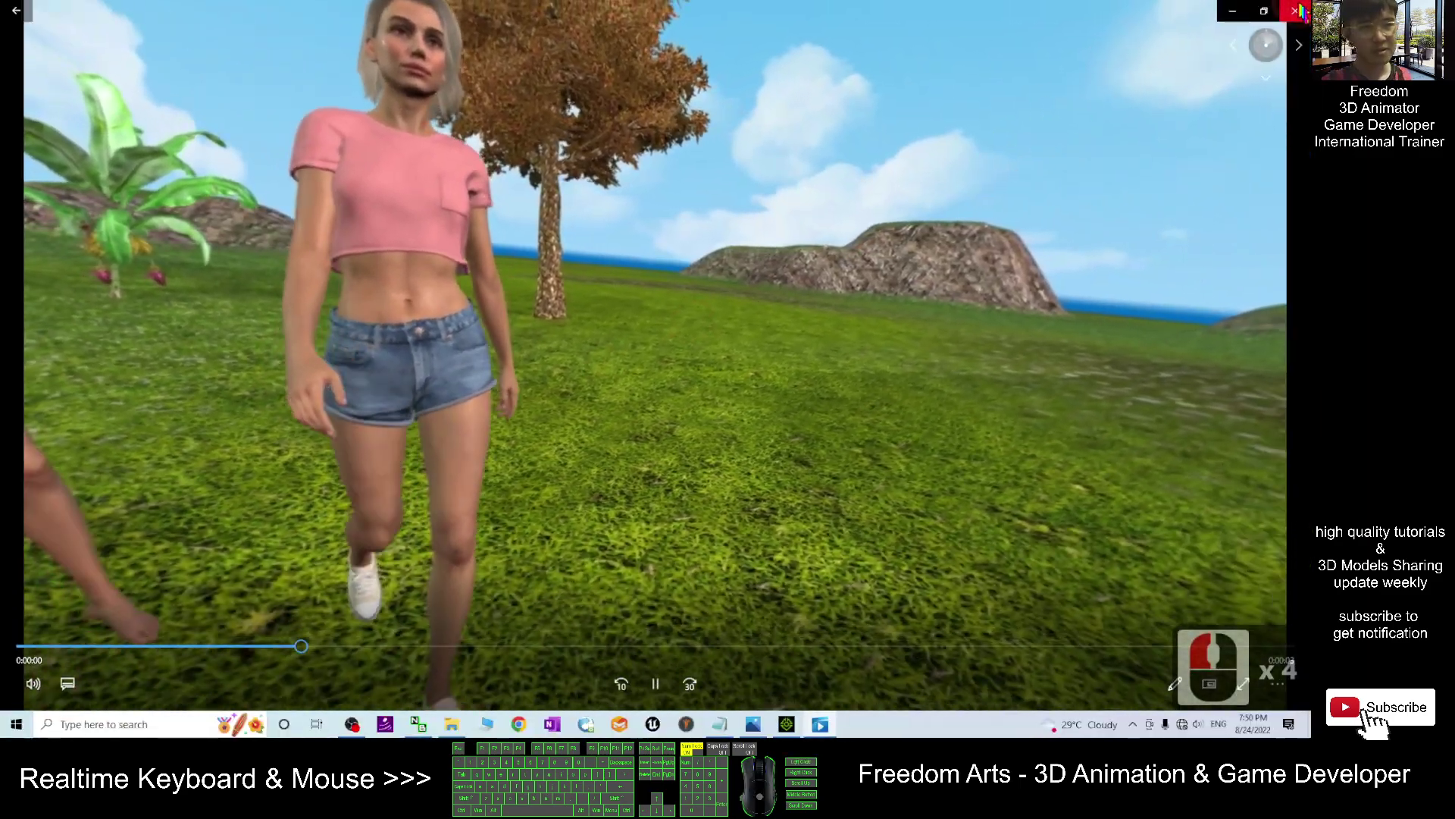
Close the video player, minimize iClone, and check the two exported VR360 sample MP4 files on the desktop.
left_click(1295, 9)
left_click(1231, 7)
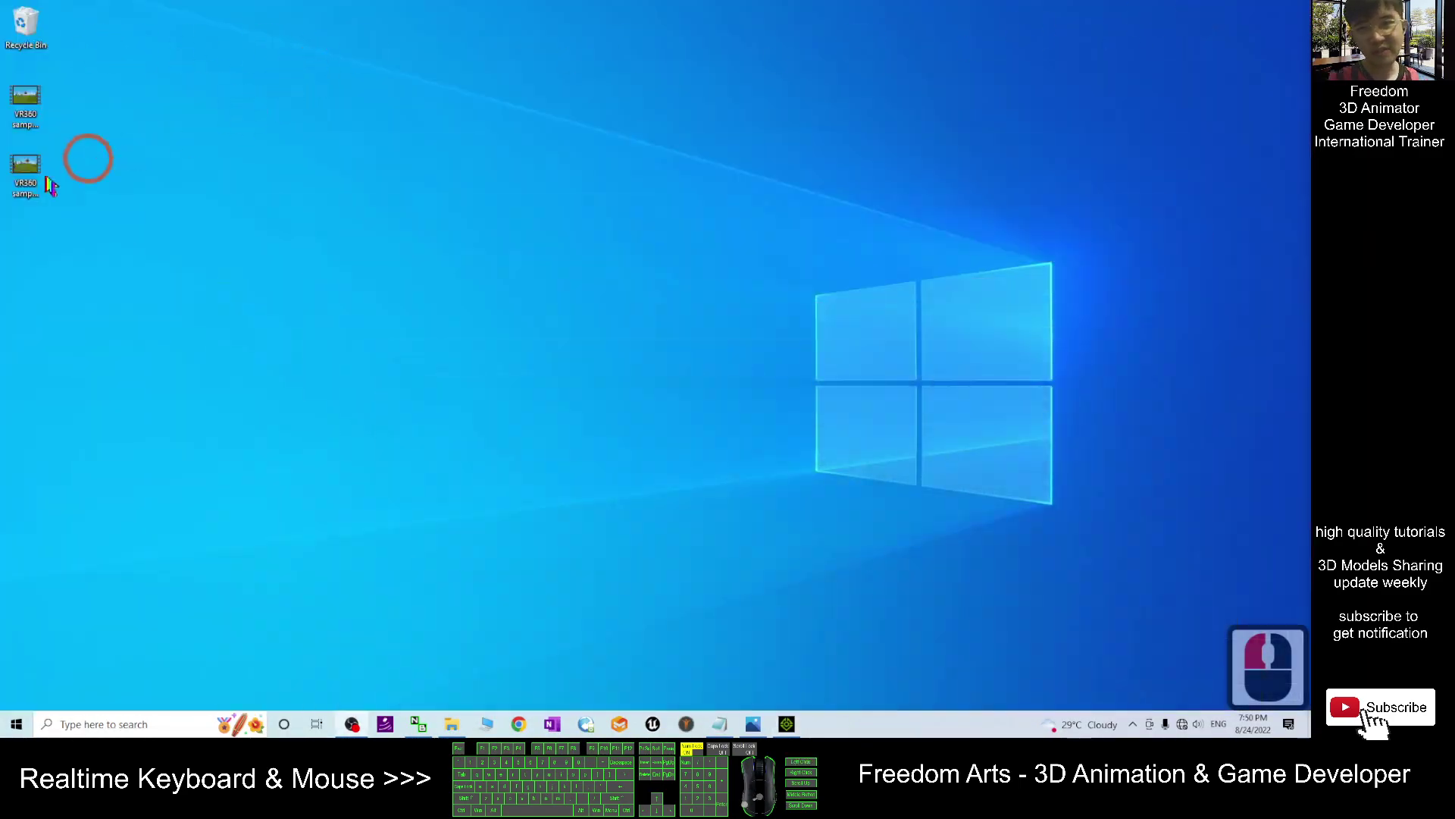
left_click(117, 96)
left_click_drag(117, 96, 17, 259)
left_click(234, 196)
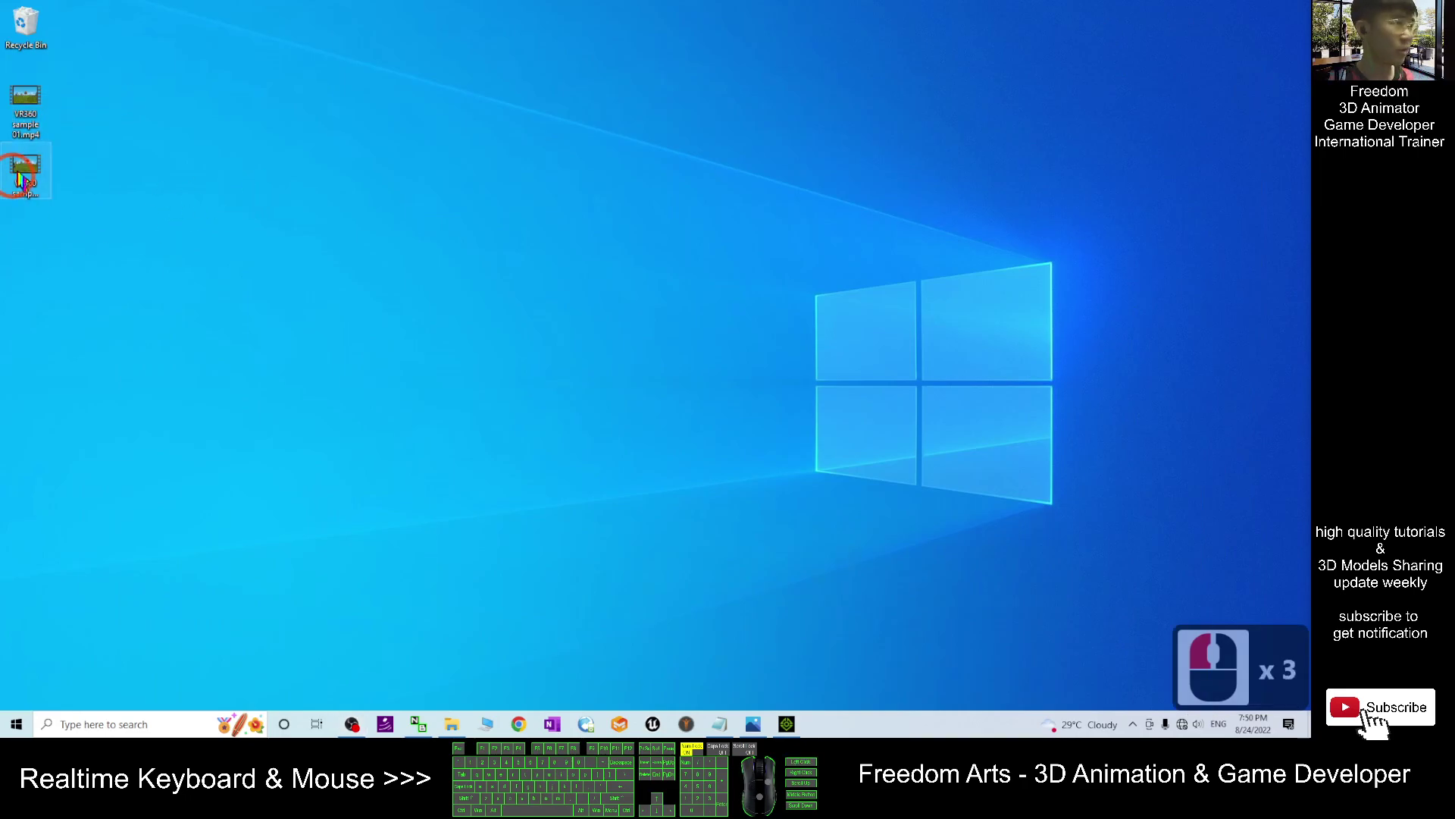
left_click(34, 183)
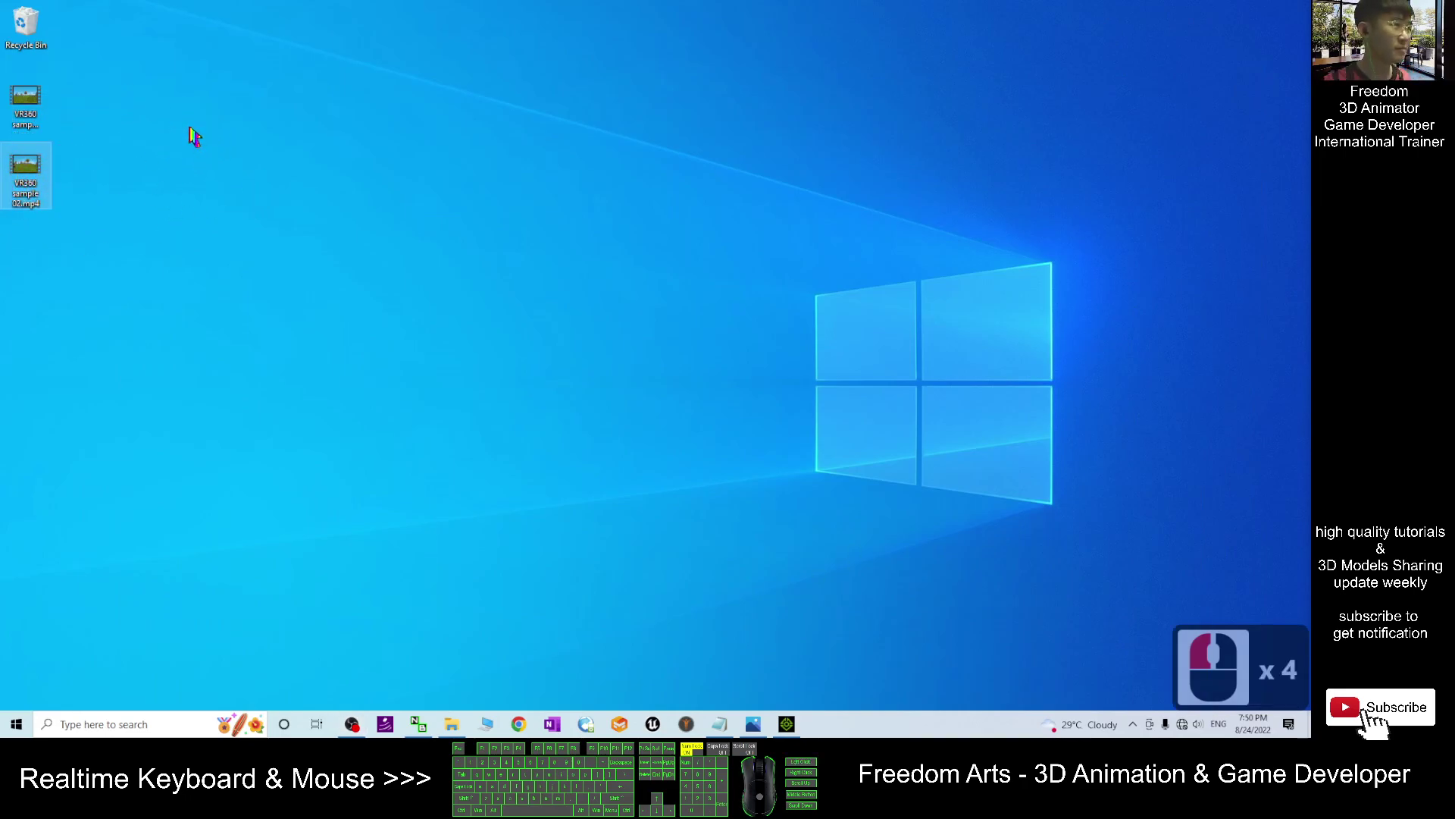
left_click_drag(97, 88, 7, 245)
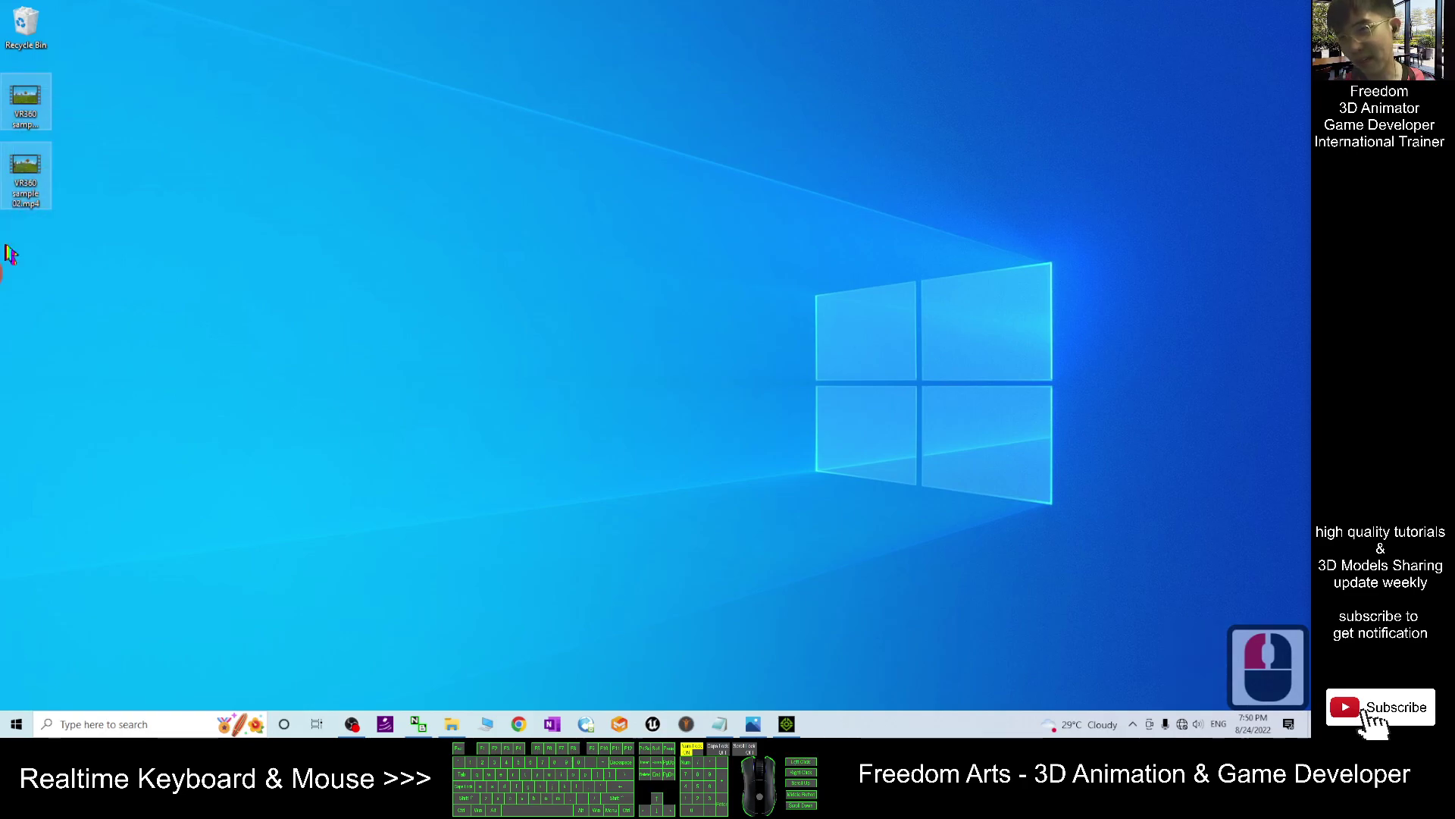
left_click(27, 130)
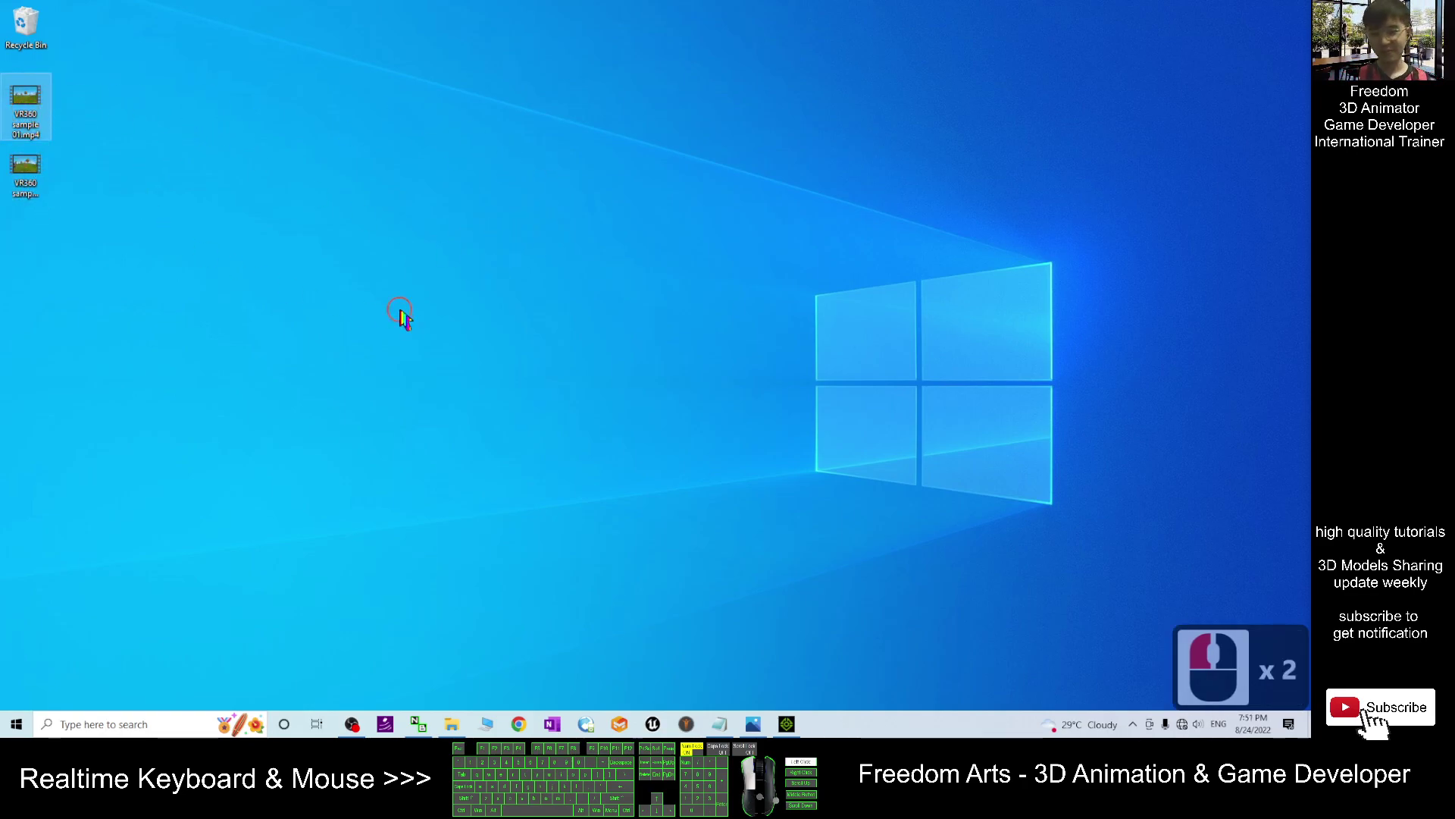
left_click(1088, 657)
Restore iClone, switch to notes.txt in Notepad, and copy the YouTube link under "Sample VR 360° that I had uploaded".
left_click(788, 724)
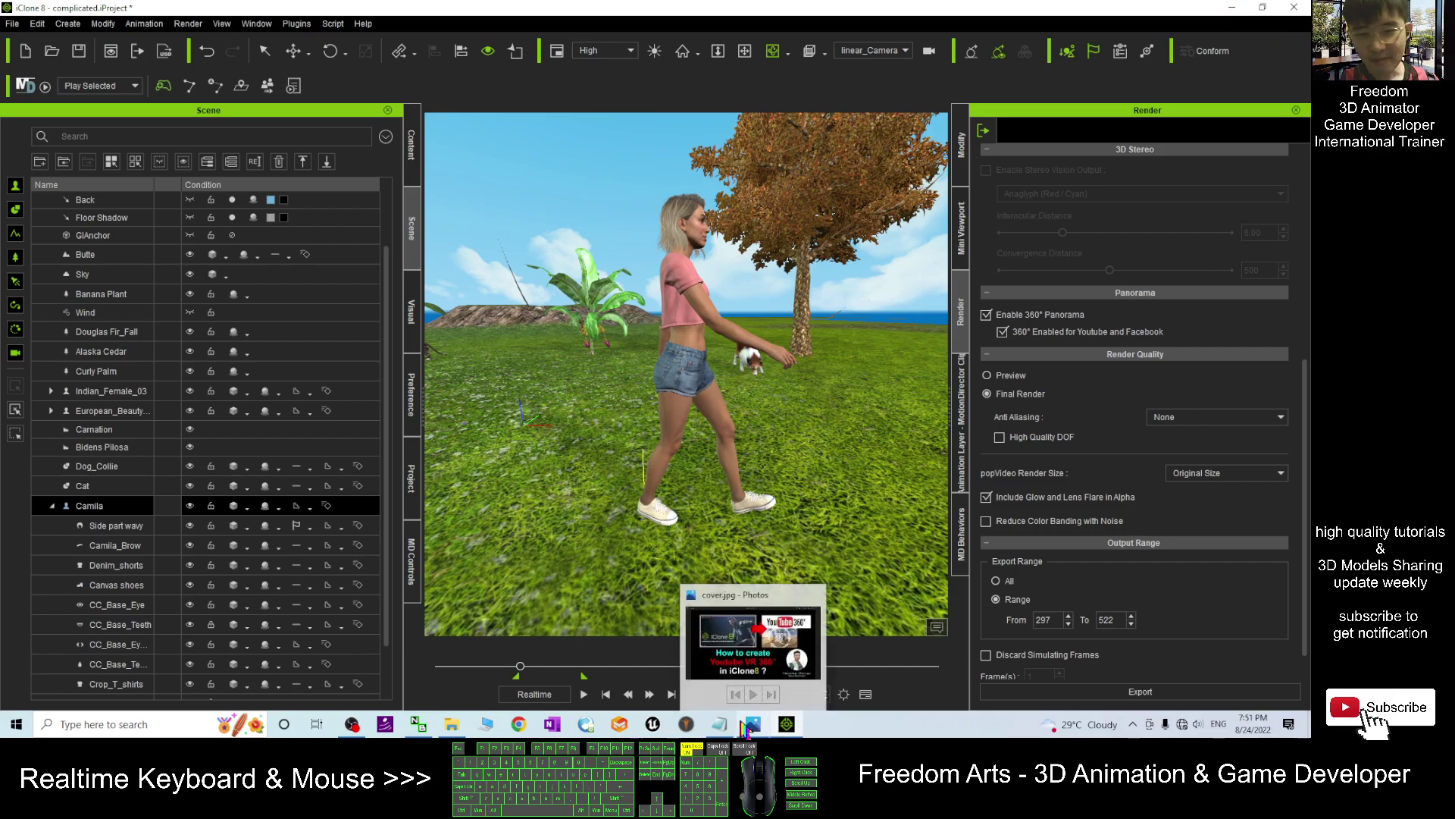
left_click(720, 724)
left_click(667, 228)
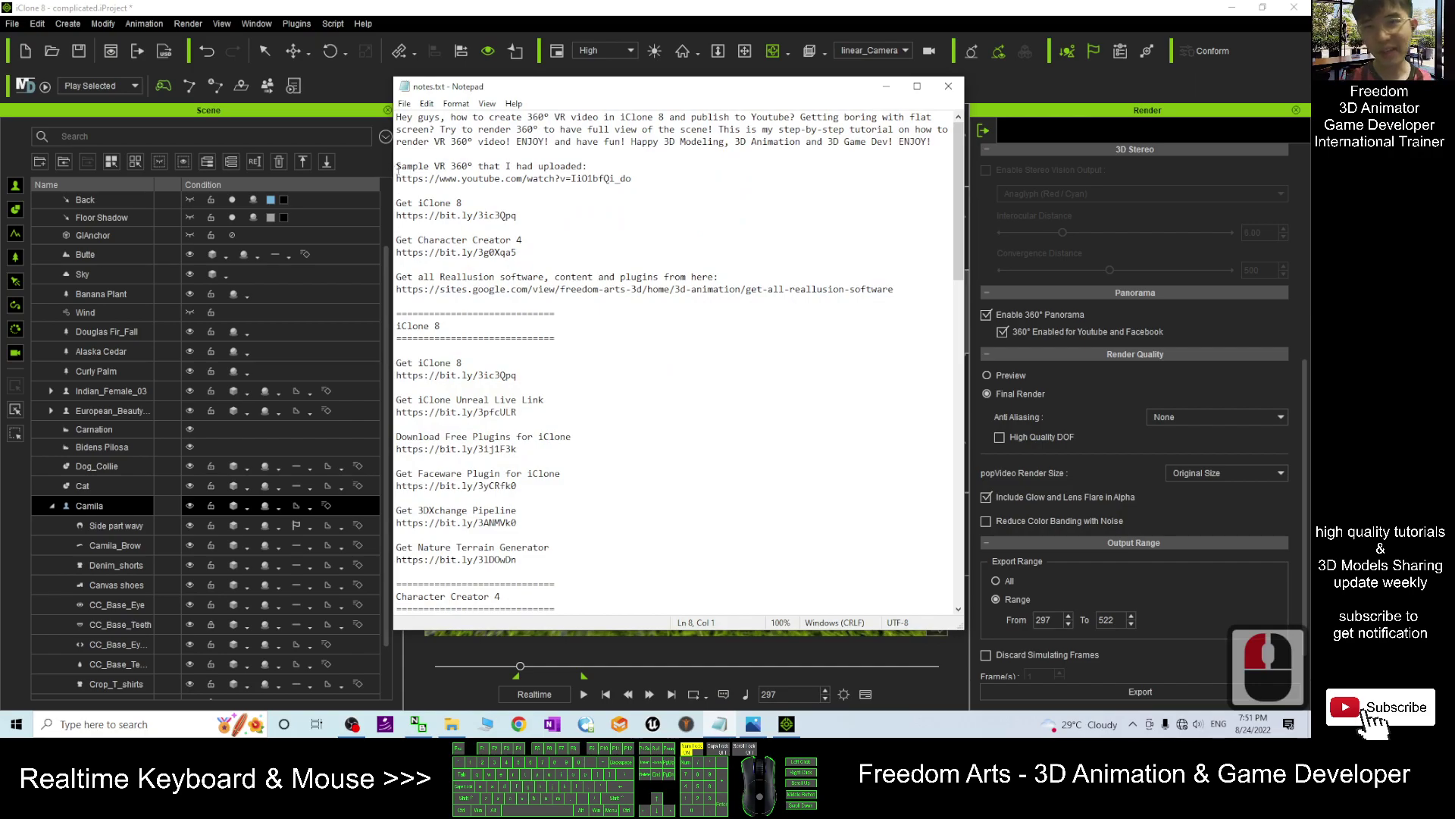
left_click(429, 163)
left_click(483, 166)
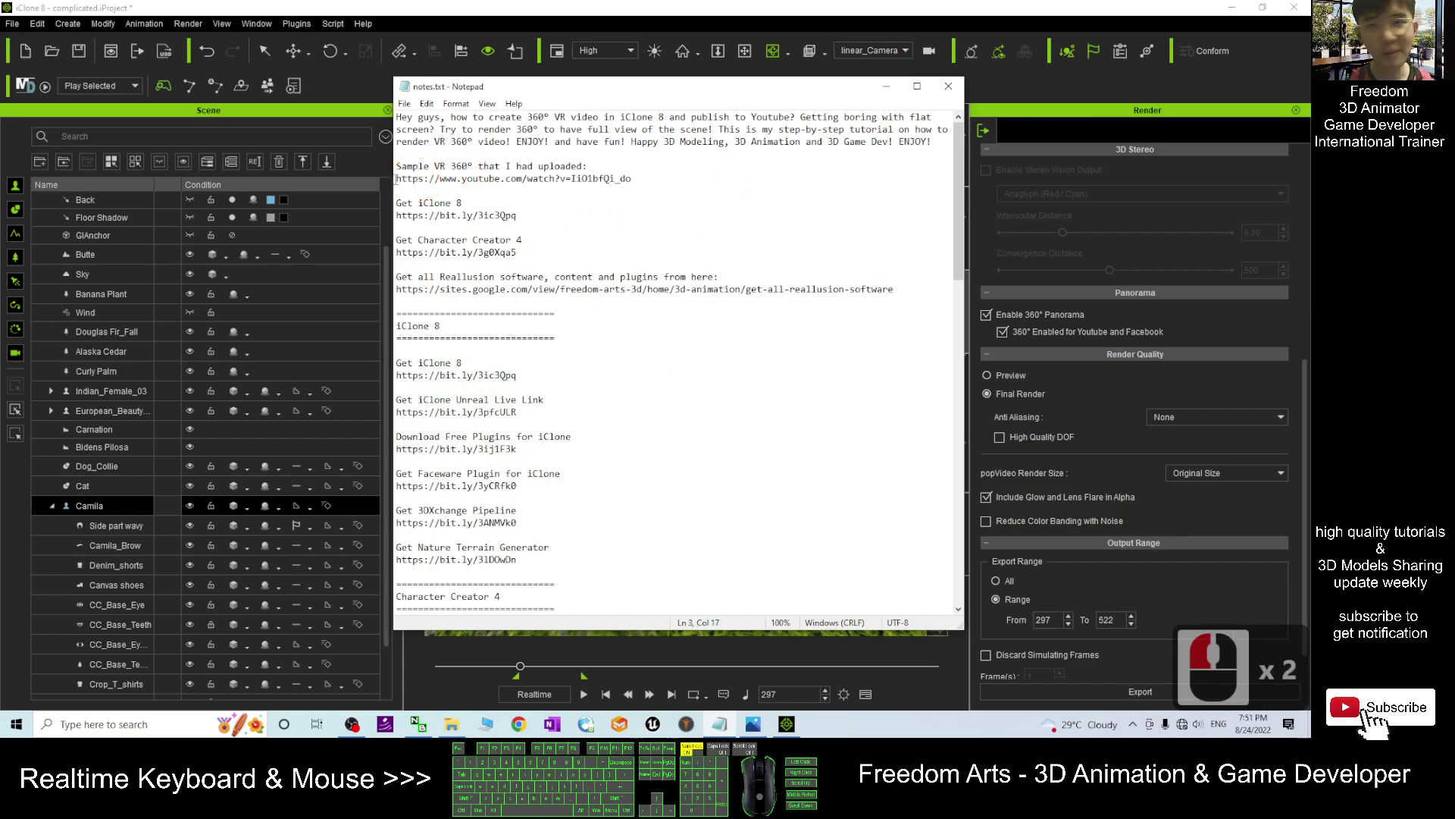
left_click_drag(395, 179, 628, 175)
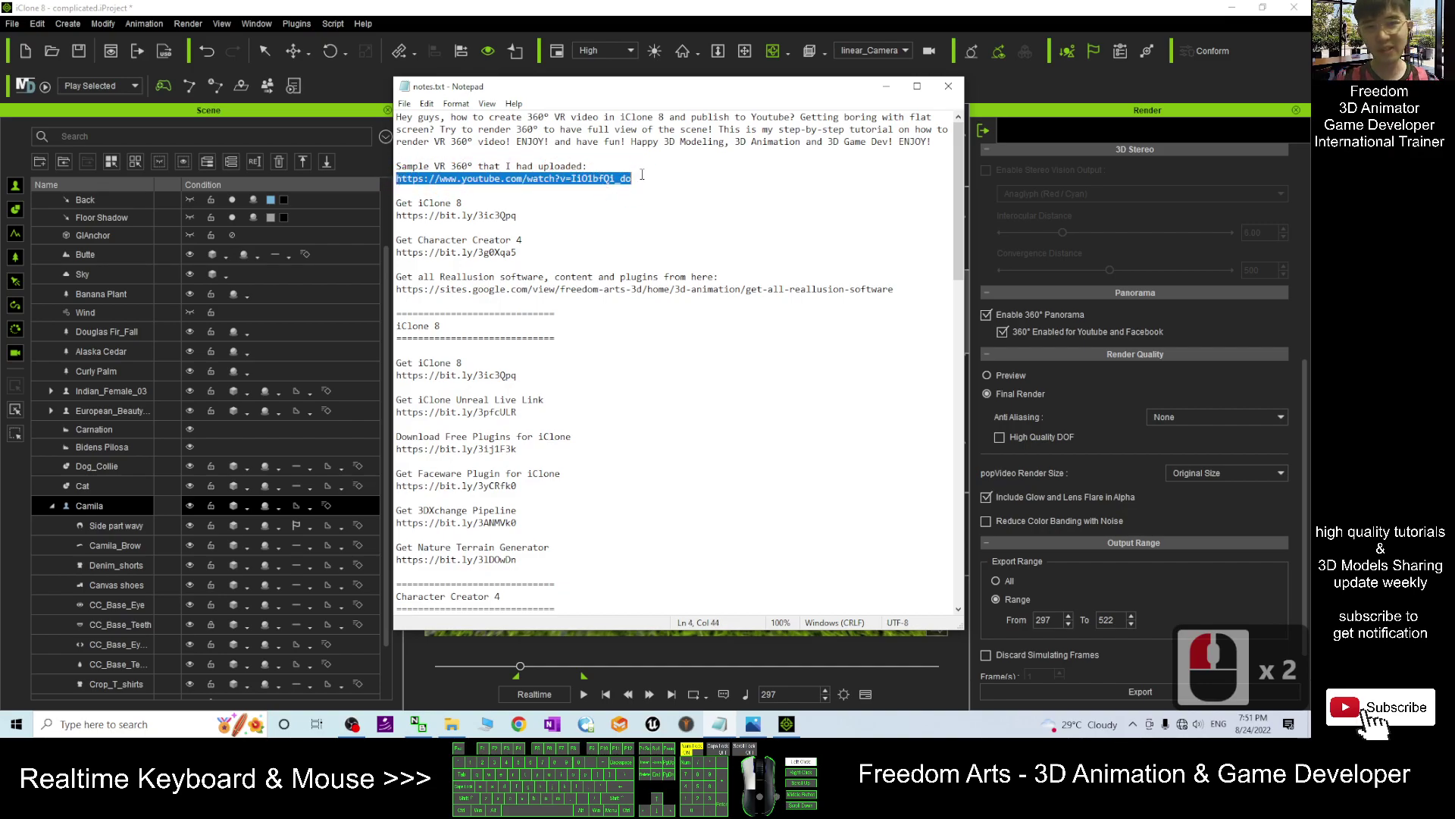
key("ctrl+c")
Switch to Chrome and load the copied YouTube link.
left_click(519, 724)
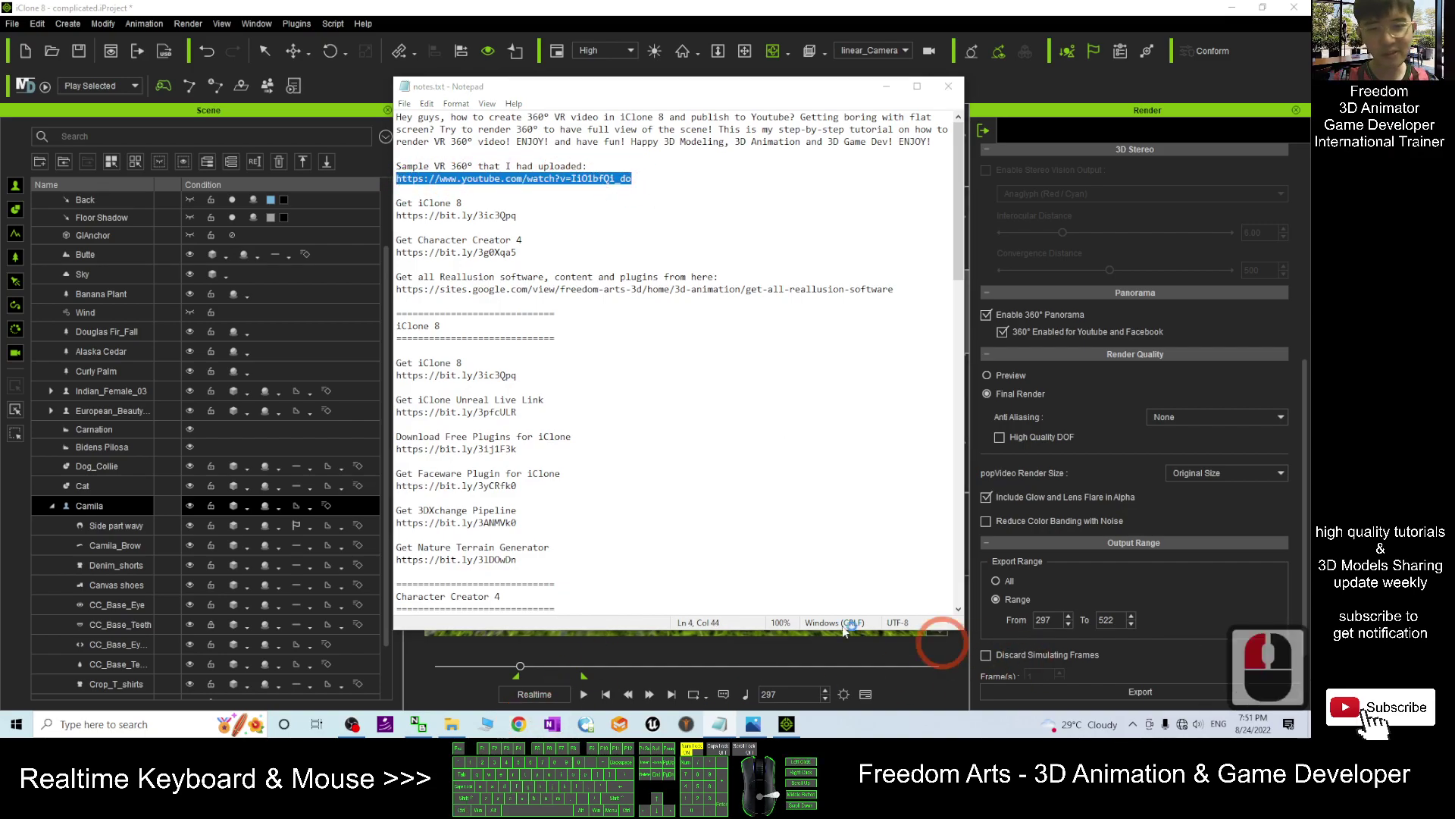
left_click(697, 426)
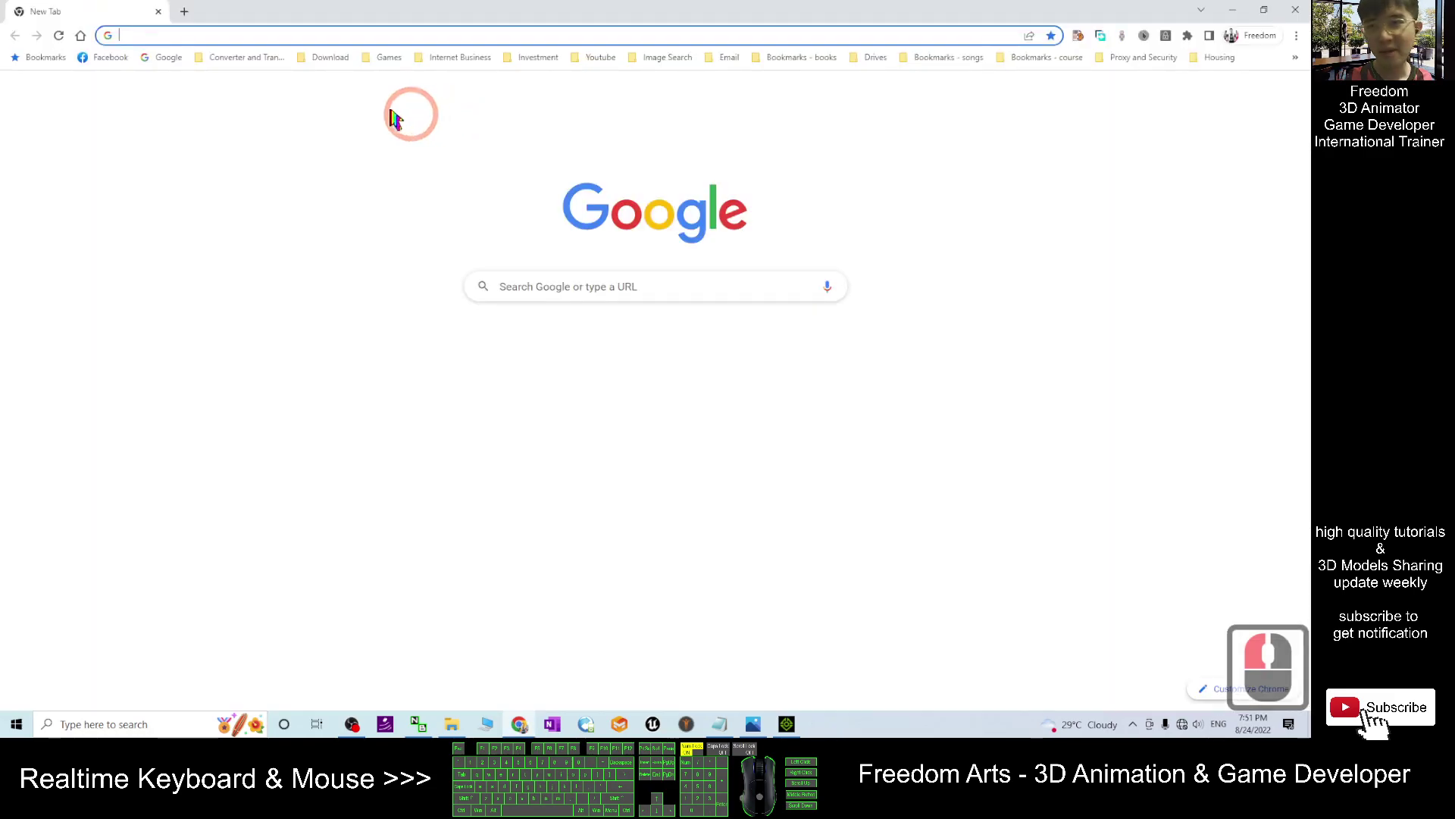
key("ctrl+v")
key("Return")
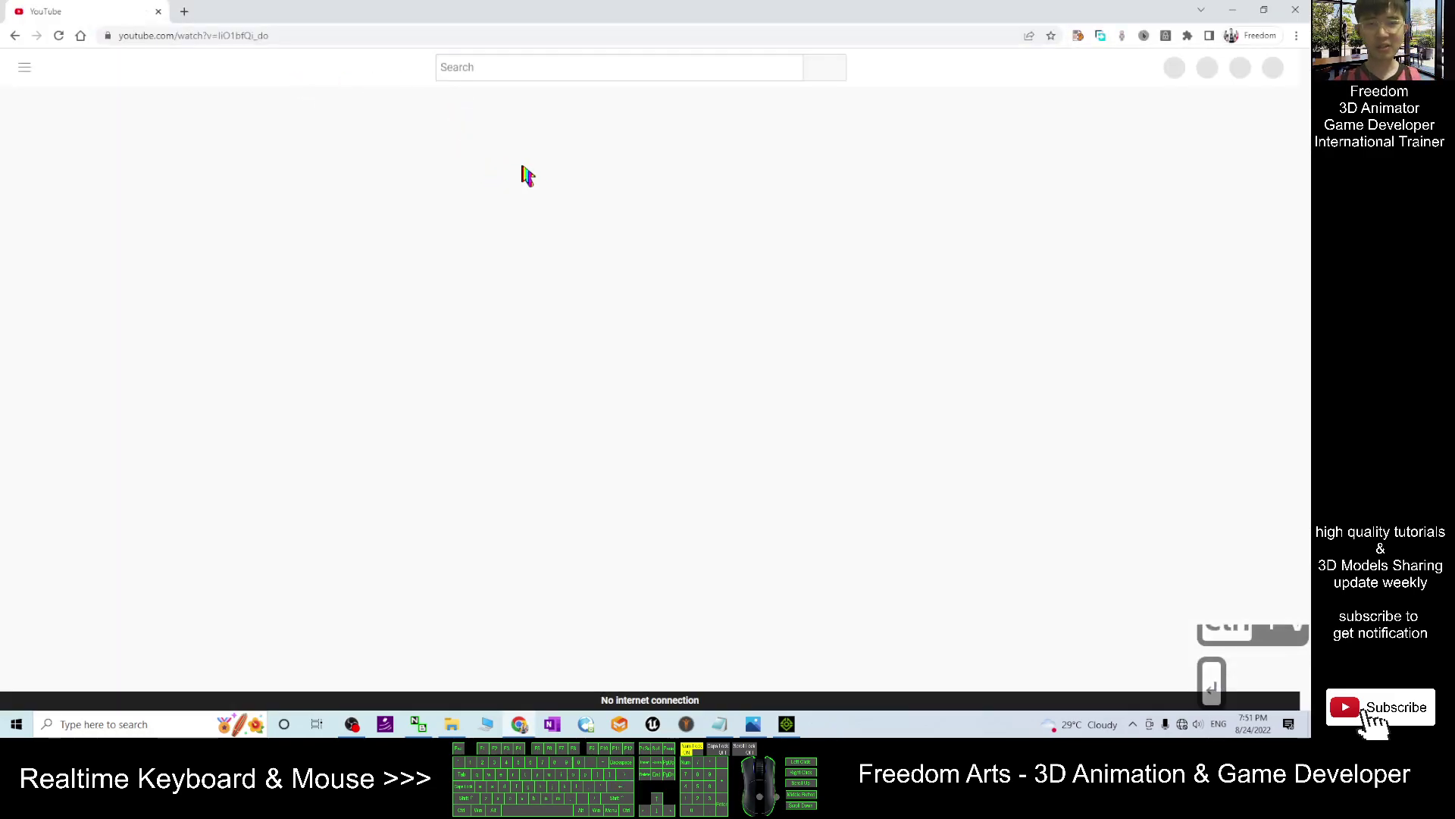
Connect the computer to the secured 5 GHz Wi-Fi network.
left_click(1180, 724)
left_click(1153, 349)
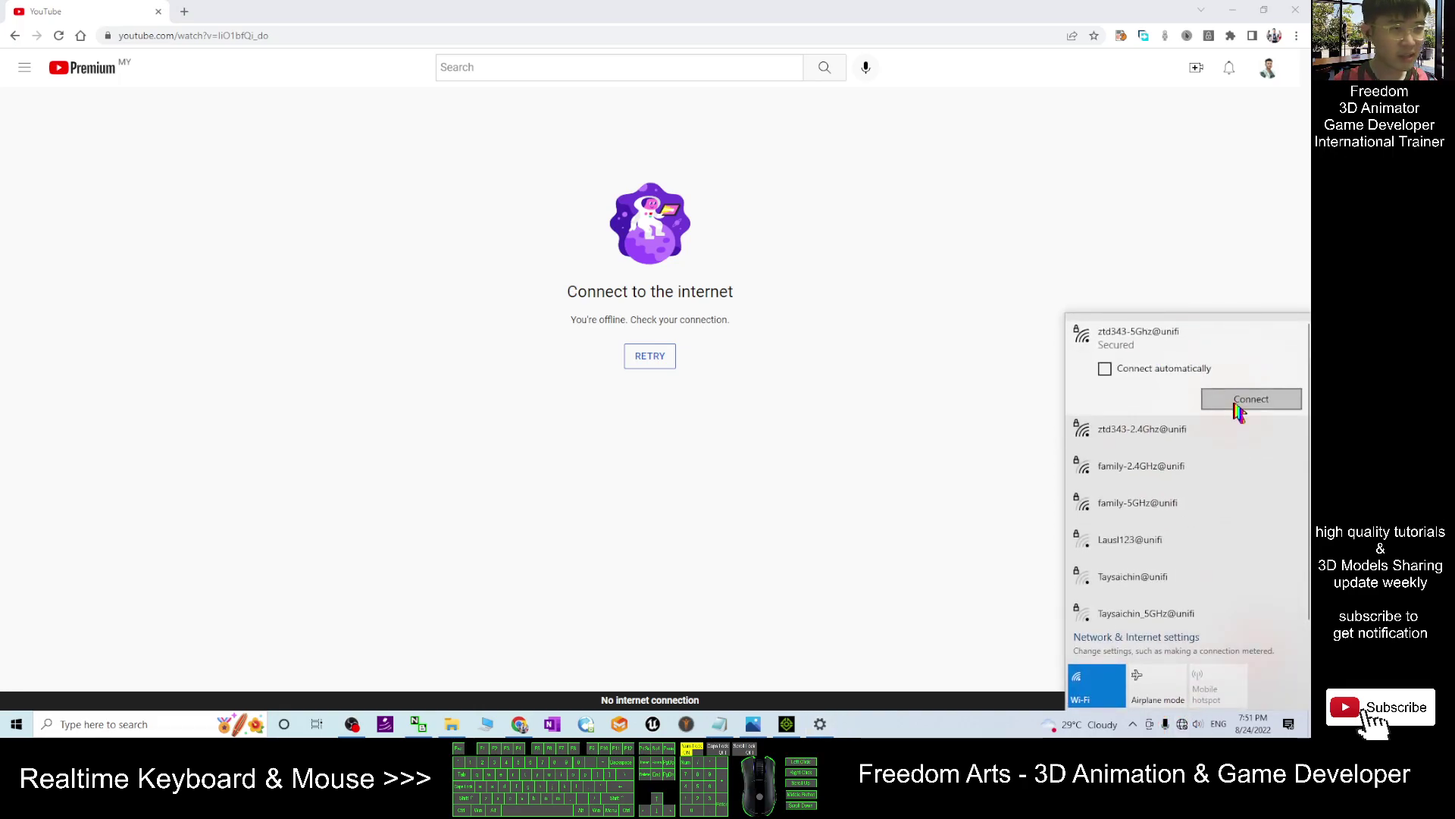
left_click(1247, 397)
Reload the YouTube page of the sample VR 360° video.
left_click(17, 38)
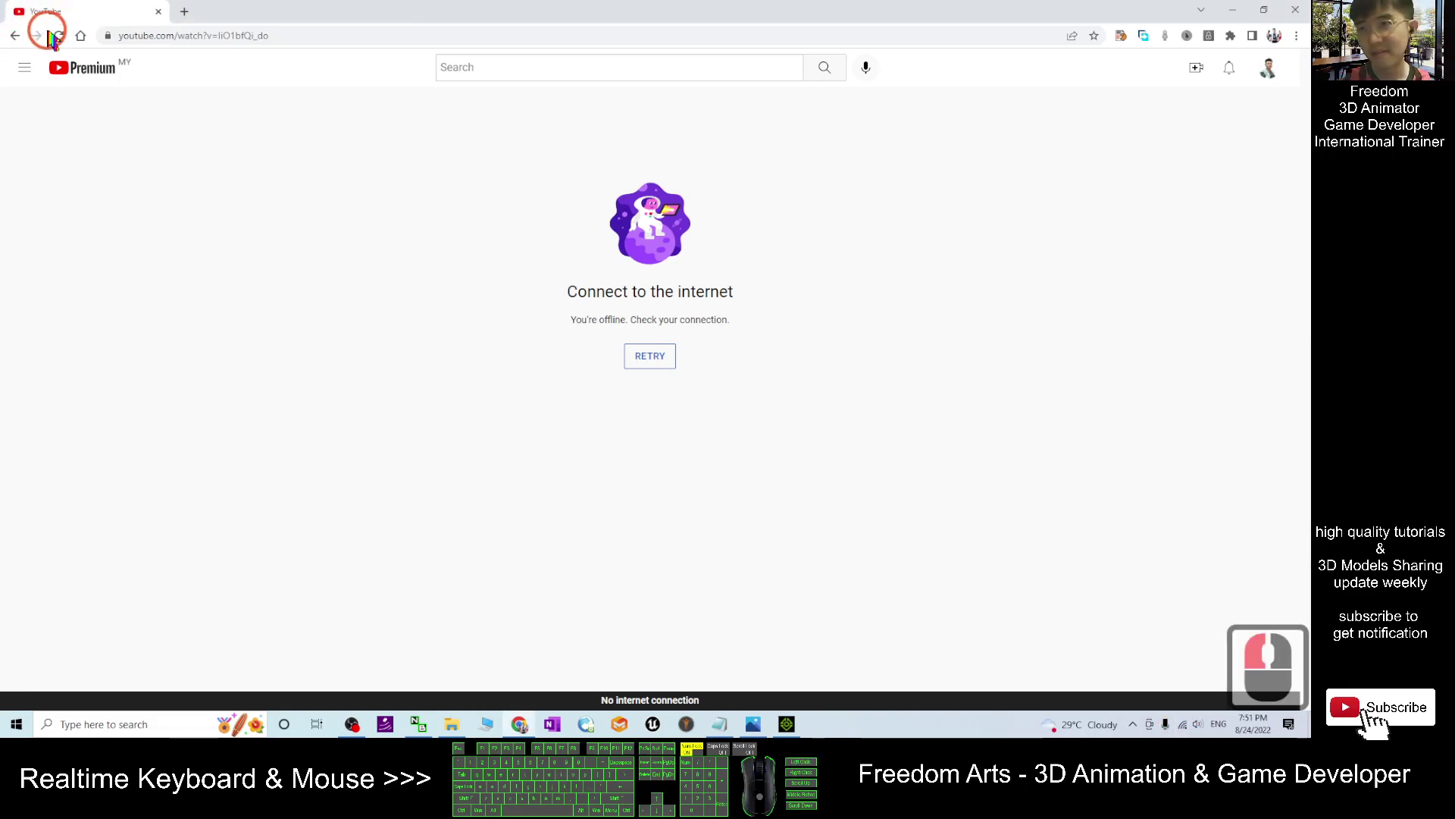
left_click(56, 37)
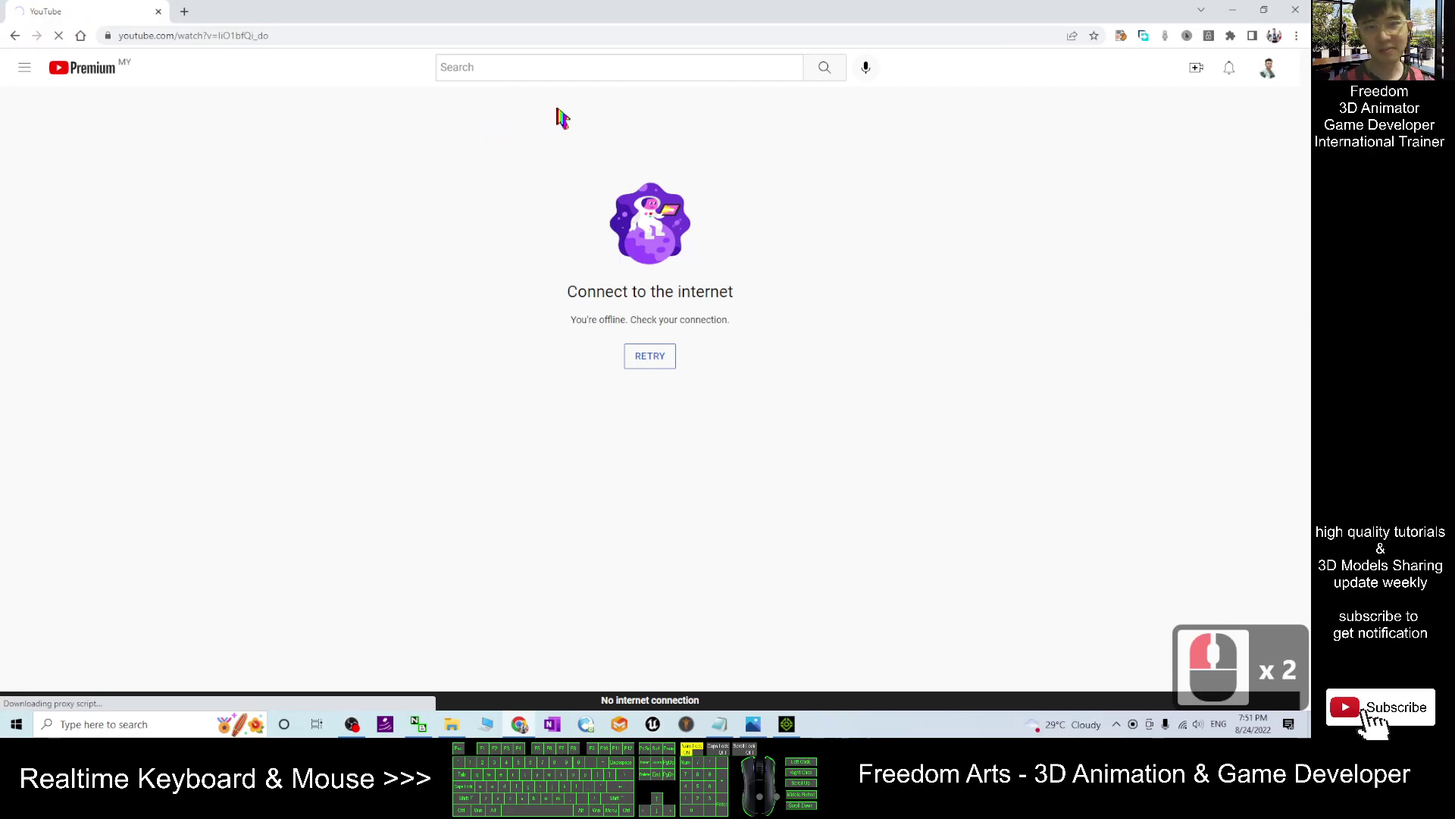
left_click(316, 36)
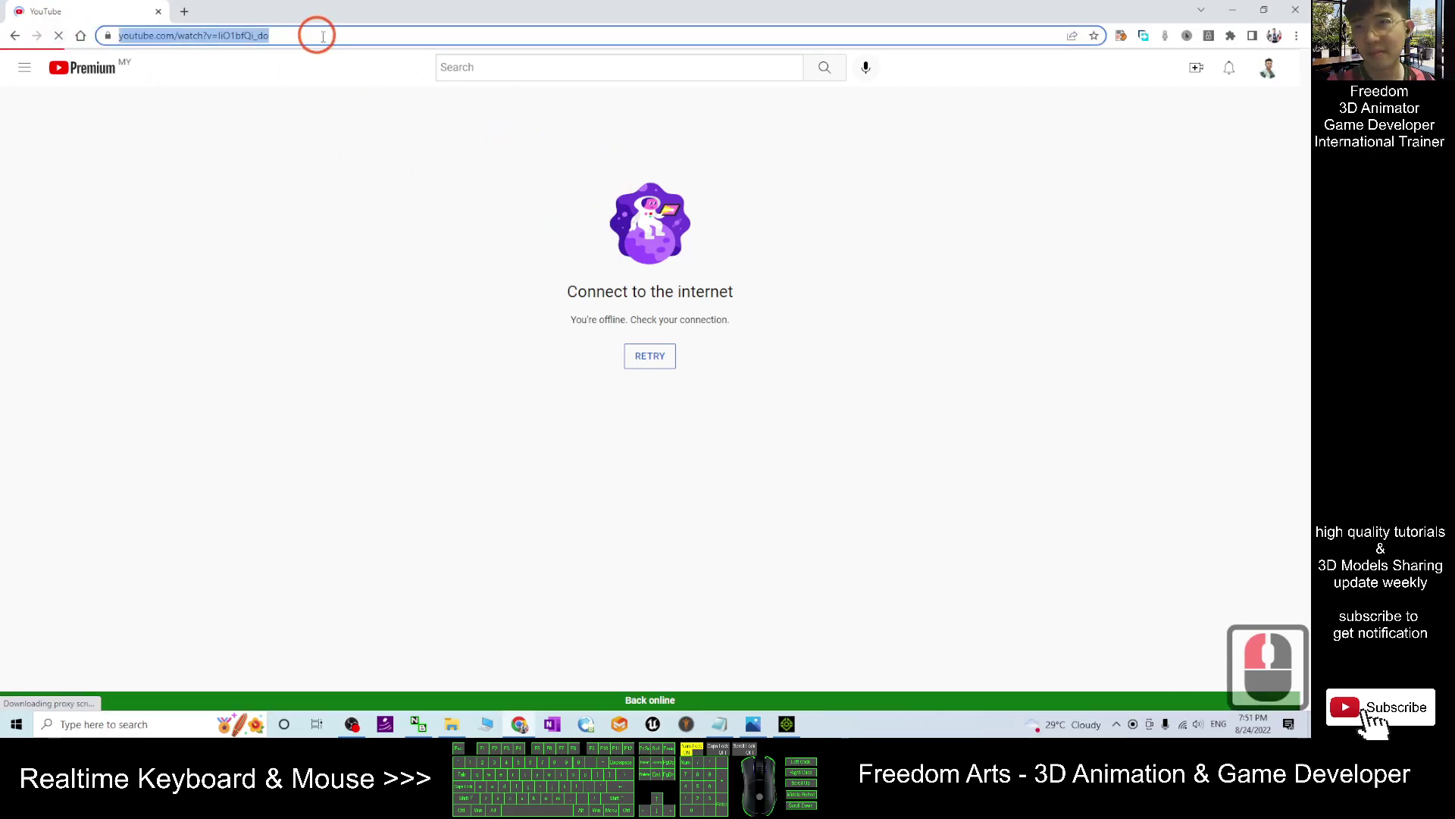
left_click(344, 36)
key("Return")
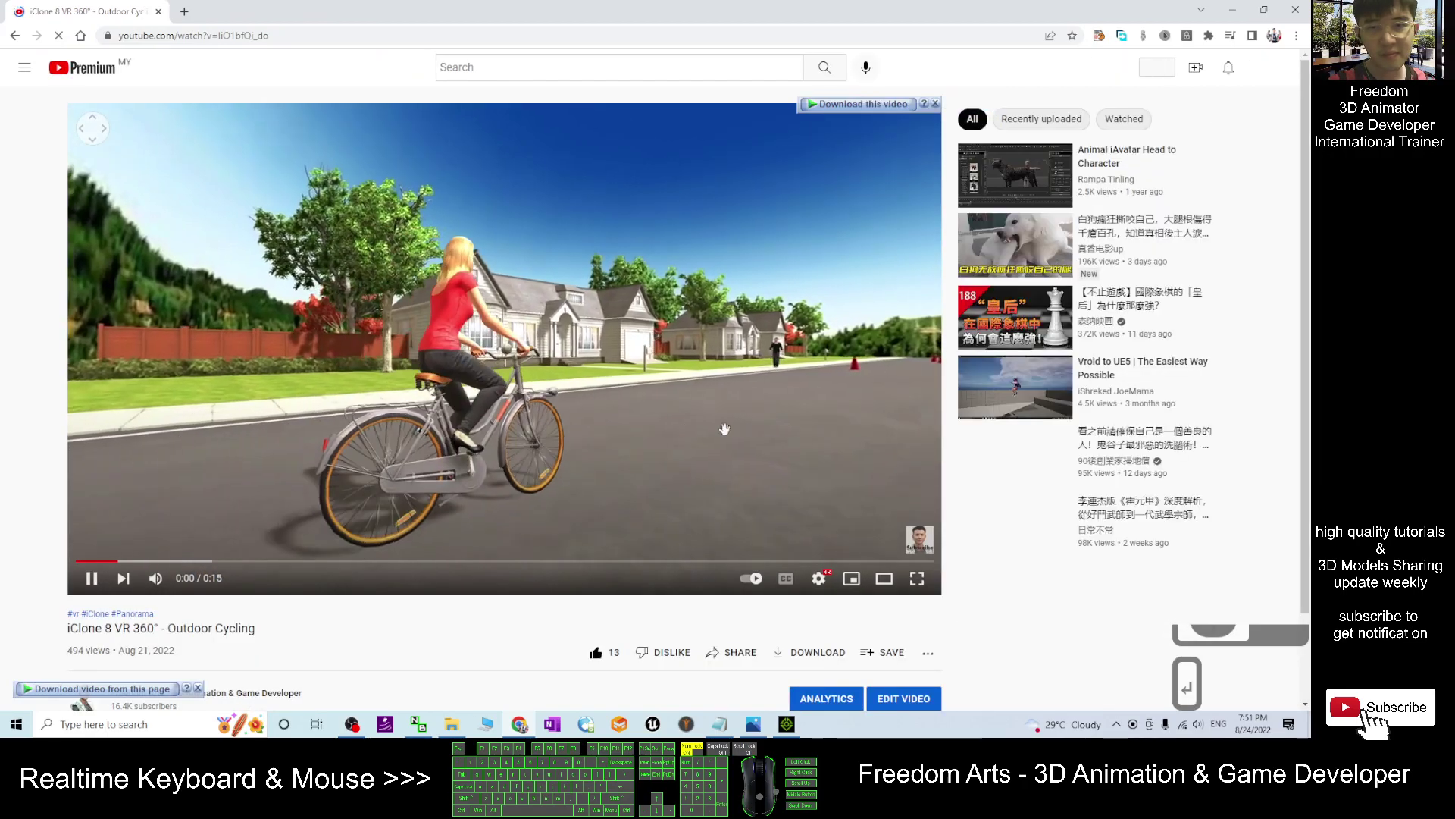
Look around the Outdoor Cycling 360° video, close the browser, and switch to the cover.jpg image in Photos.
left_click_drag(724, 429, 727, 318)
left_click_drag(319, 351, 260, 372)
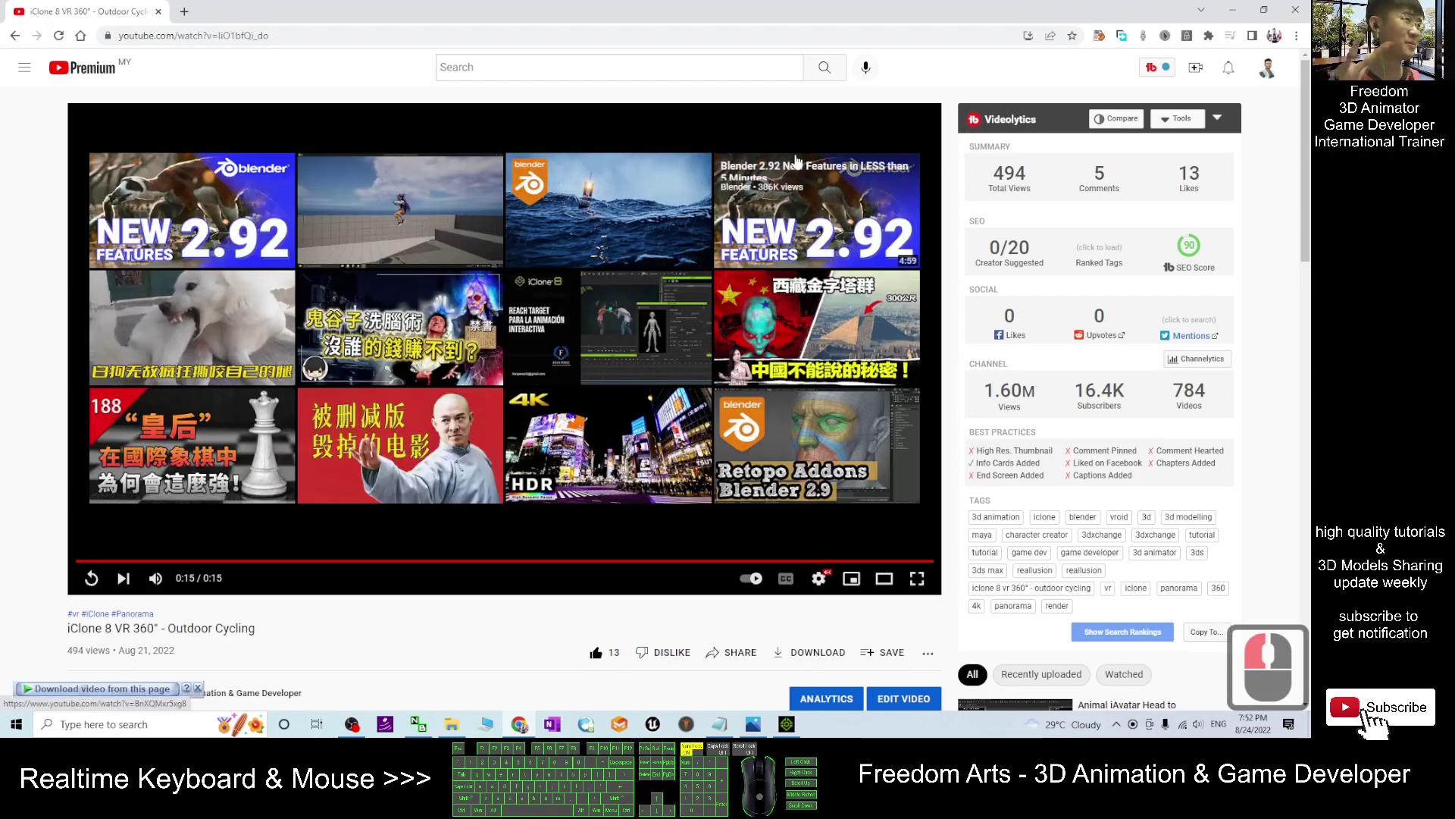
left_click(1297, 10)
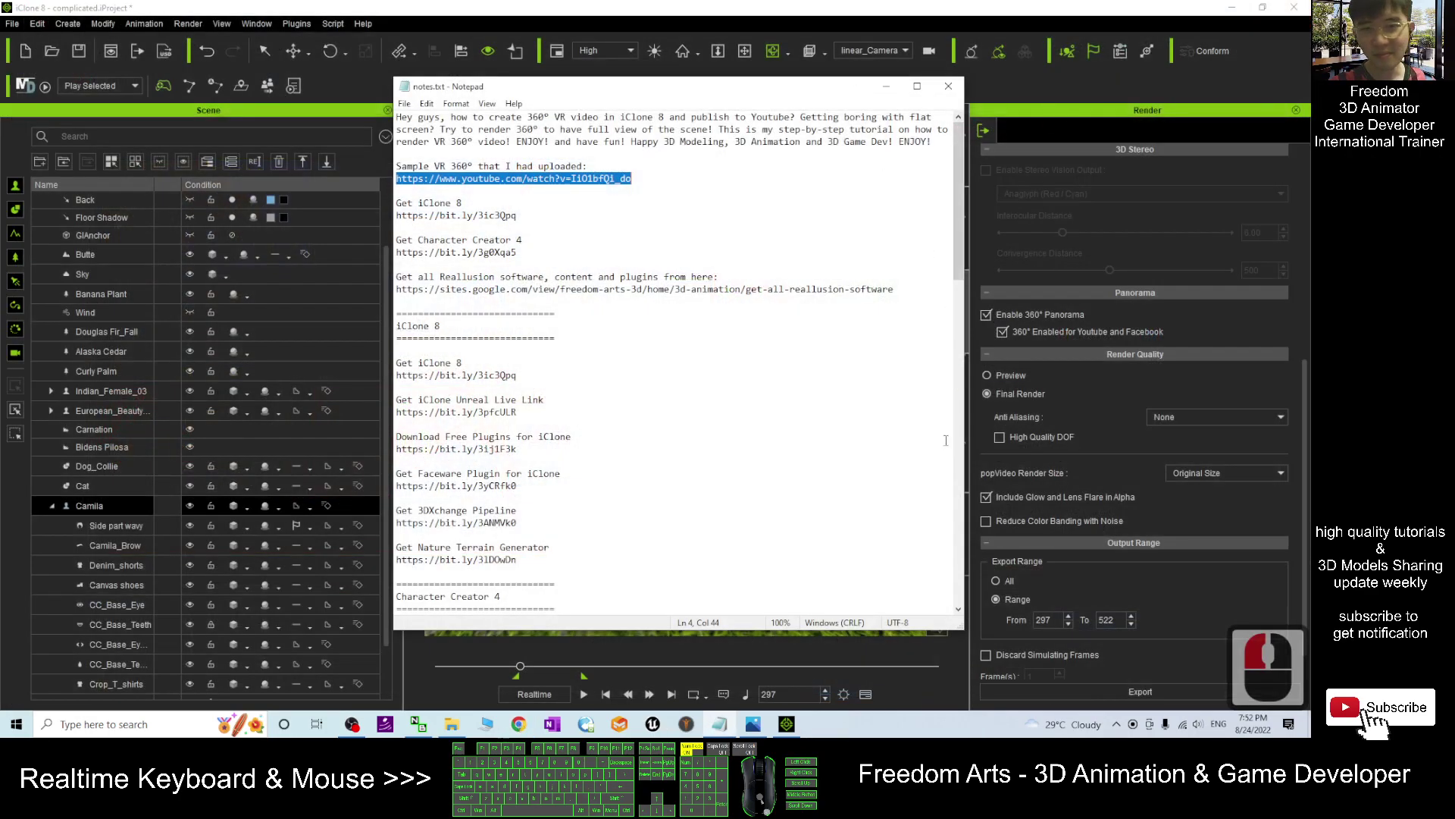
left_click(752, 725)
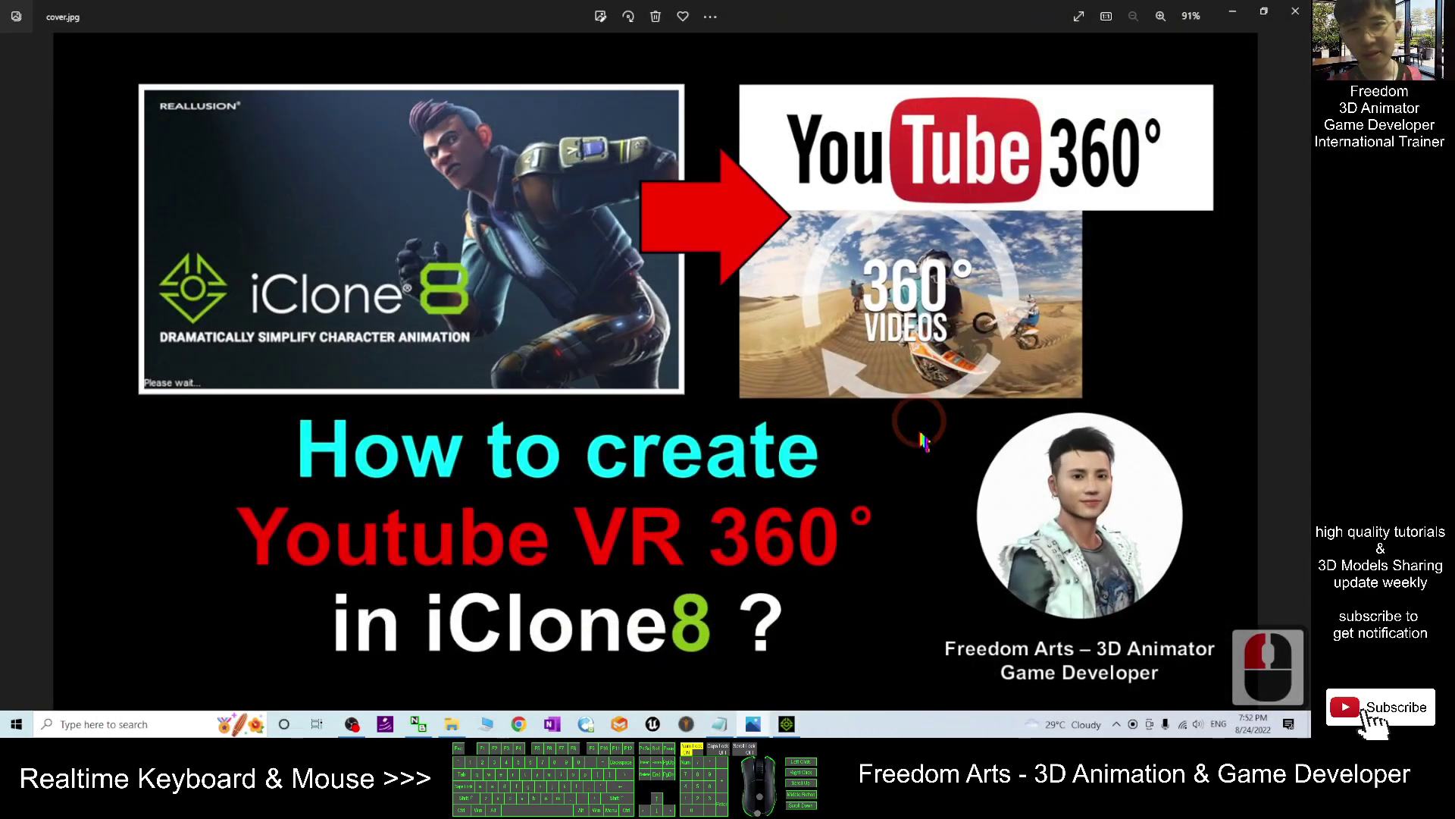